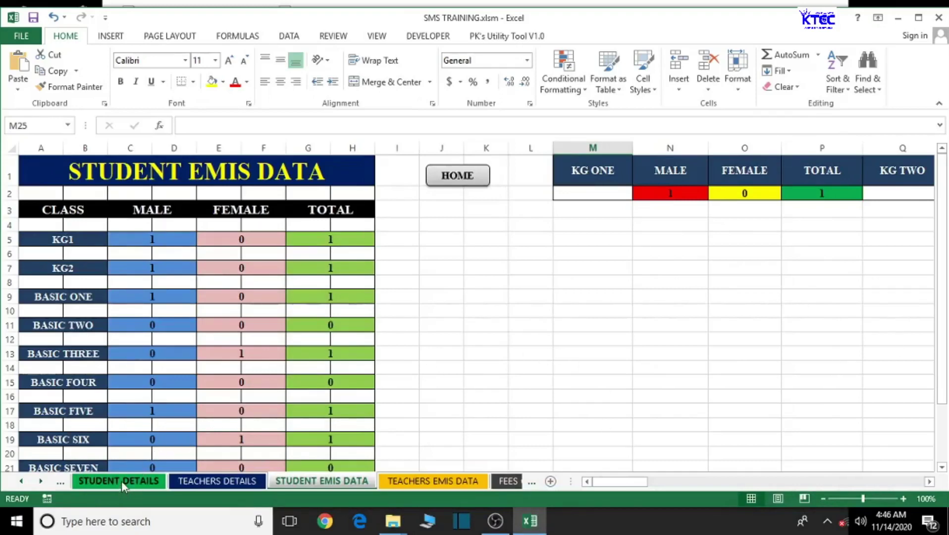
# - Go to the TEACHERS DETAILS sheet of the SMS TRAINING workbook
pyautogui.click(223, 483)
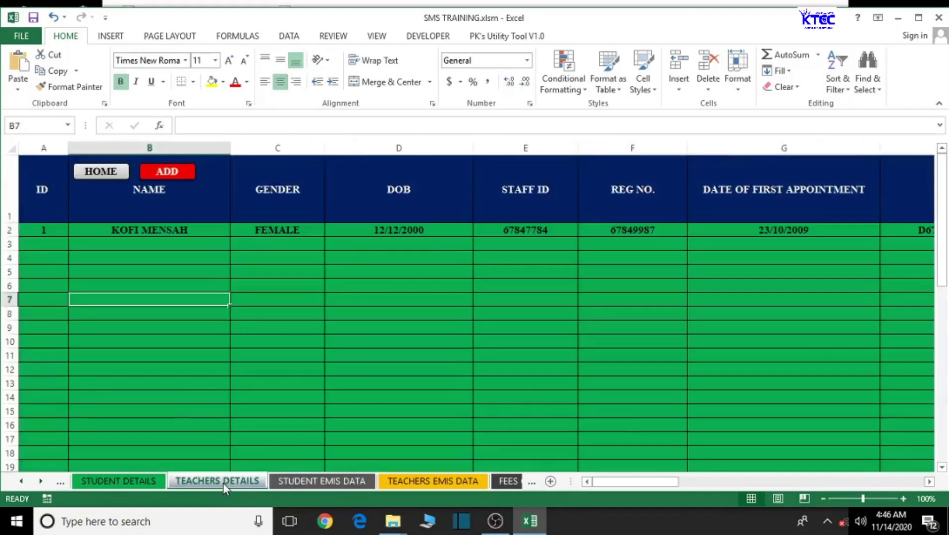
# - Number the TEACHERS DETAILS ID column 1 to 50 in A2:A51, then go to TEACHERS EMIS DATA
pyautogui.click(48, 247)
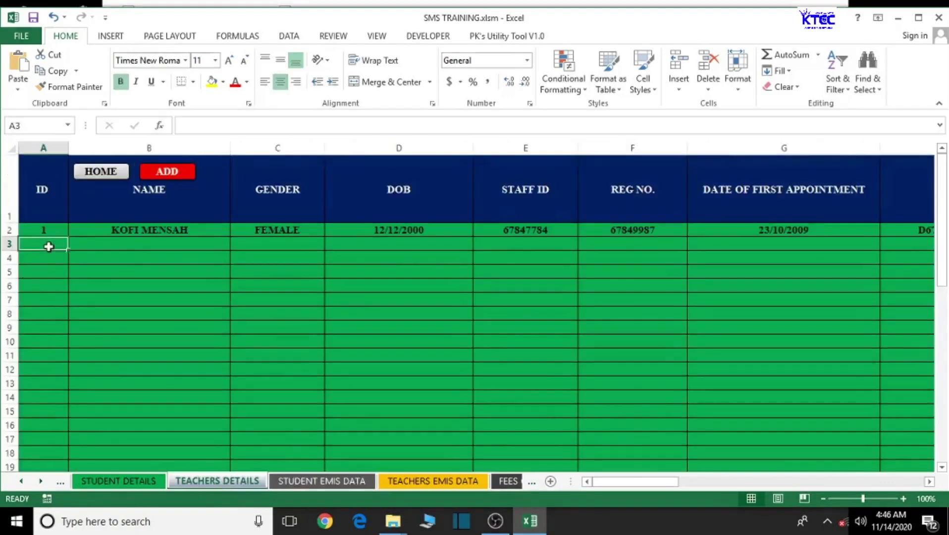
pyautogui.write('2')
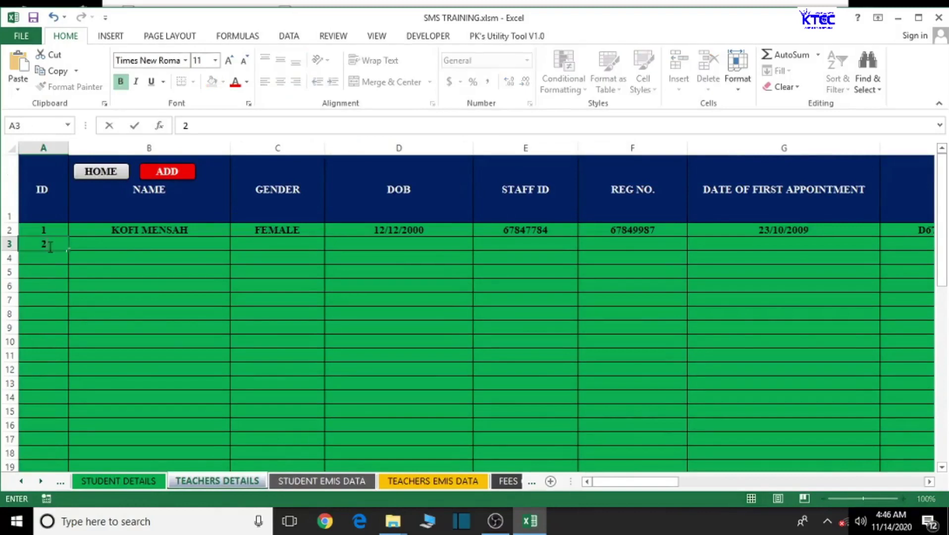
pyautogui.click(28, 312)
pyautogui.moveTo(43, 226); pyautogui.dragTo(61, 442)
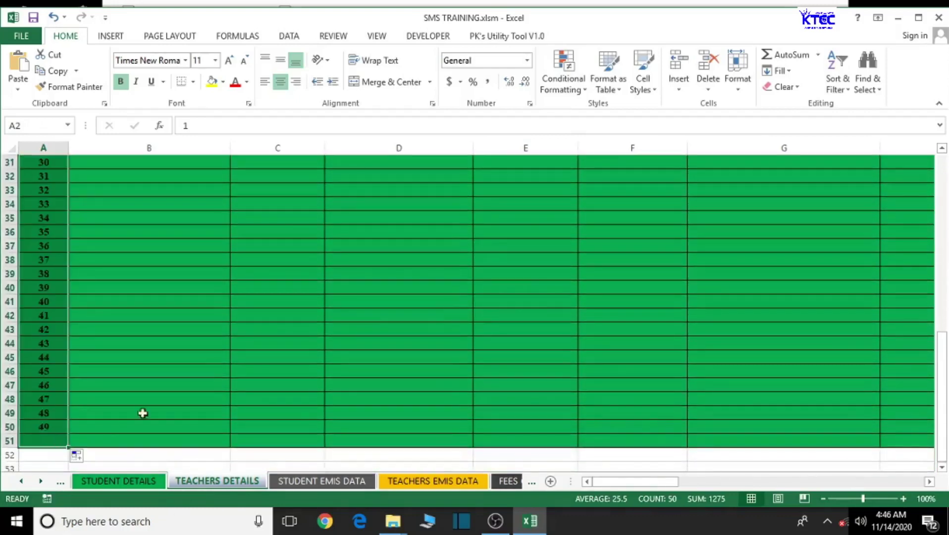
pyautogui.scroll(10, 151, 410)
pyautogui.click(153, 399)
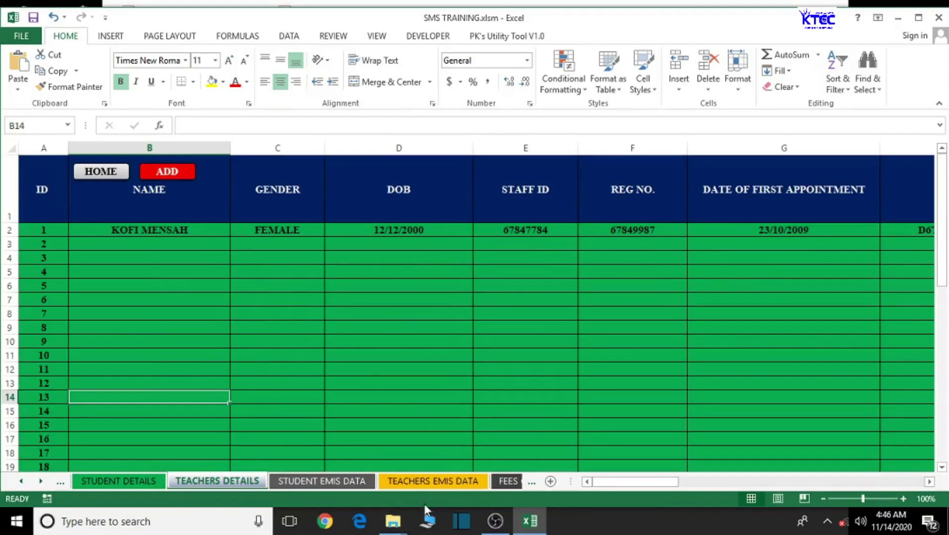
pyautogui.click(431, 485)
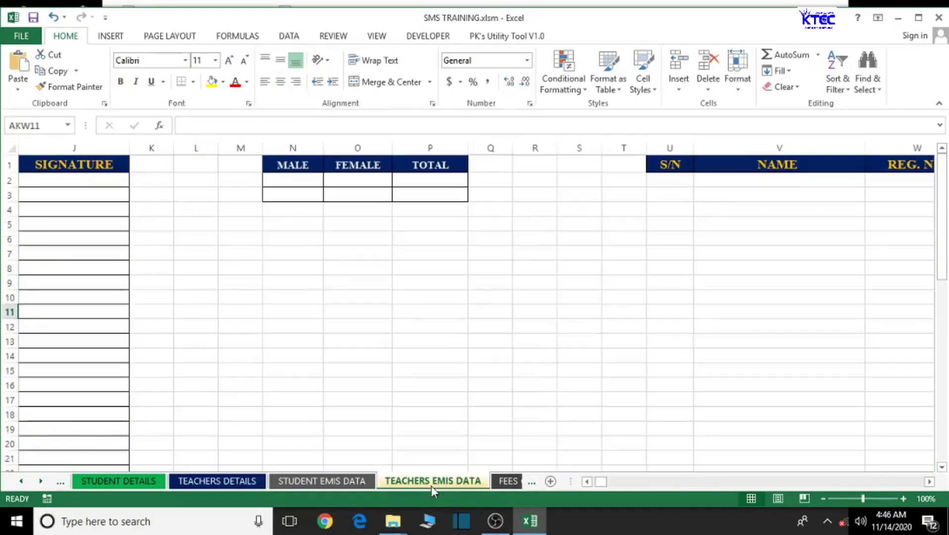
pyautogui.moveTo(604, 485); pyautogui.dragTo(577, 490)
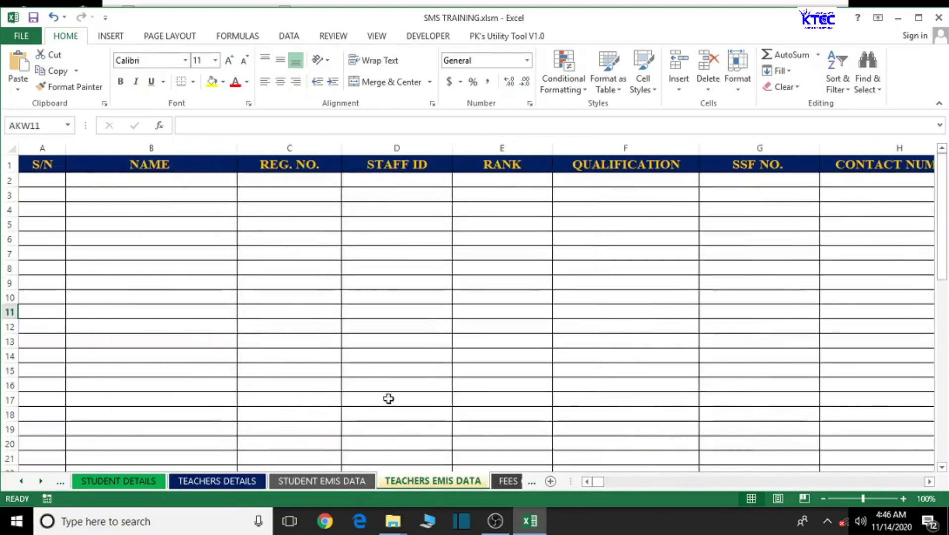
pyautogui.click(35, 181)
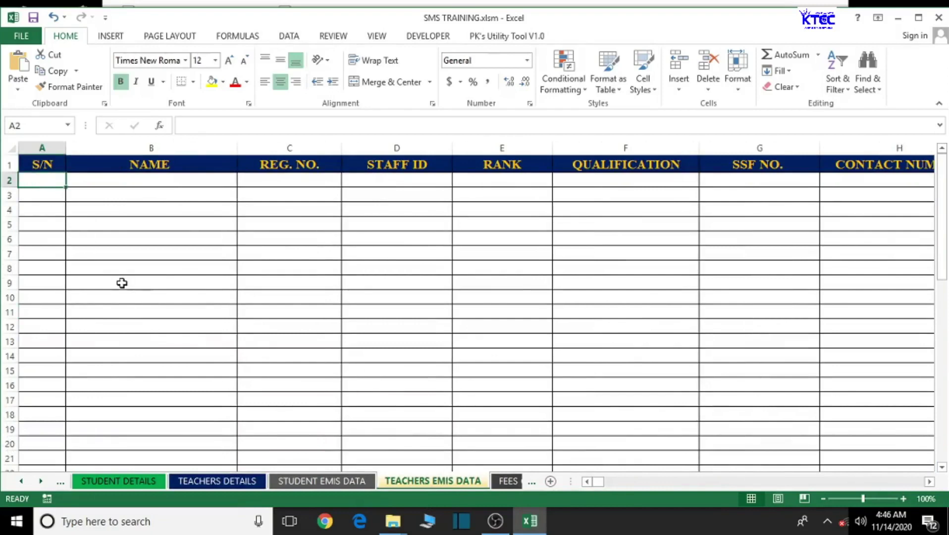
pyautogui.write('=')
pyautogui.press('BackSpace')
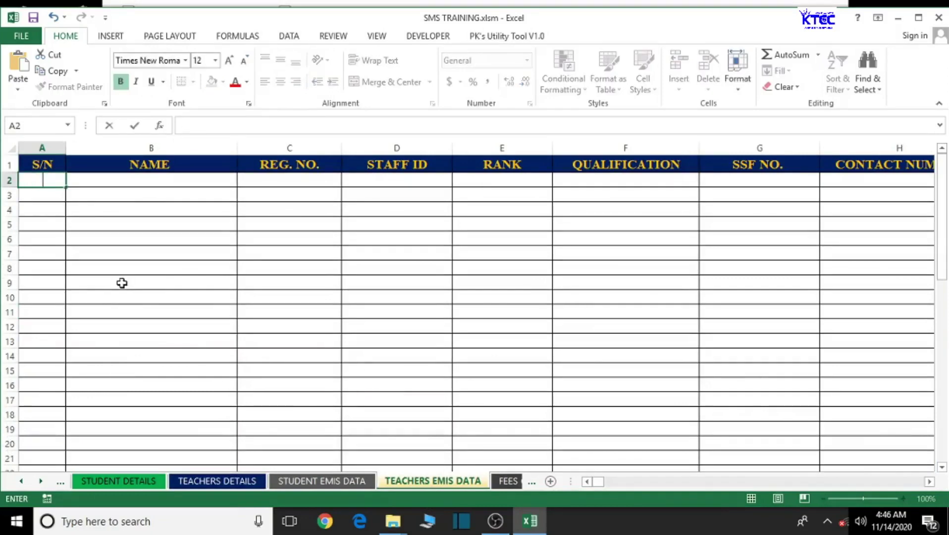
pyautogui.click(397, 343)
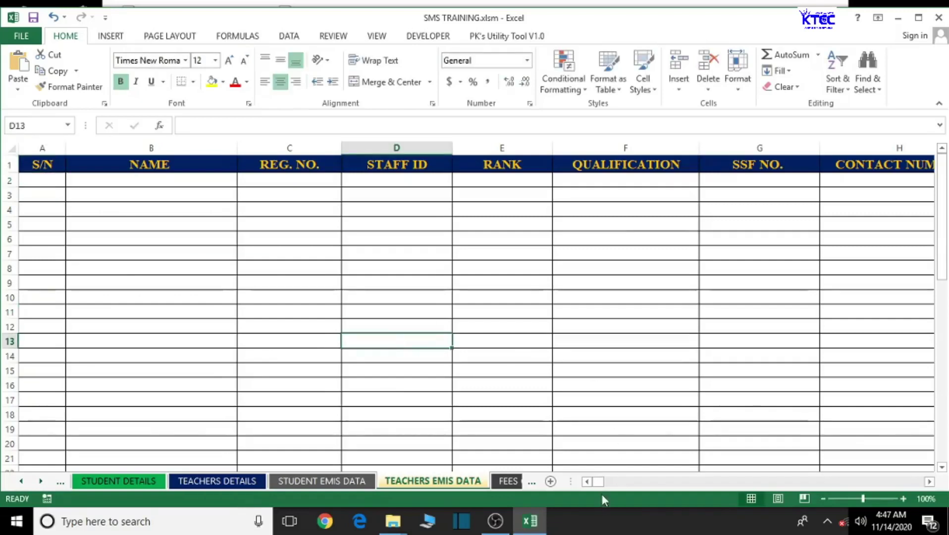
pyautogui.moveTo(600, 484); pyautogui.dragTo(570, 485)
pyautogui.click(930, 482)
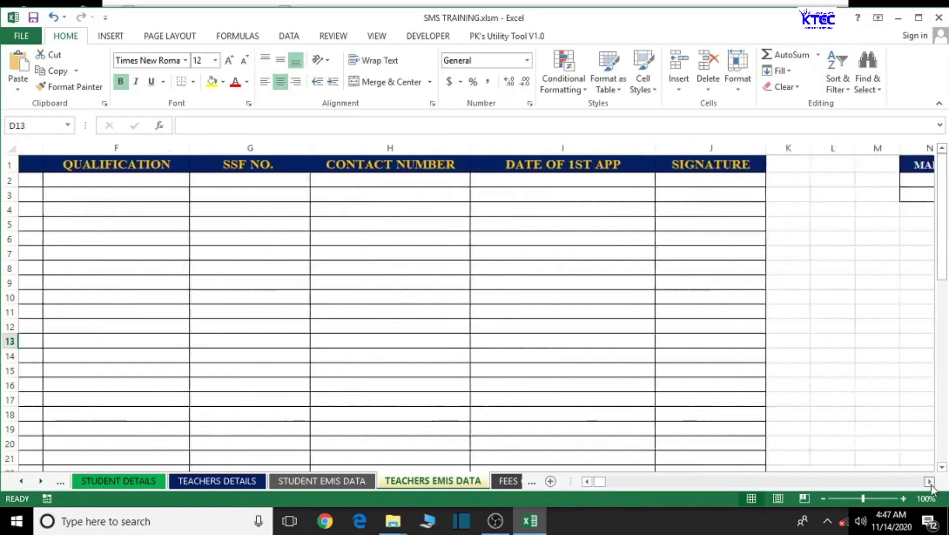
pyautogui.moveTo(604, 483); pyautogui.dragTo(597, 485)
# - Fill the table's data rows A2:J51 with the olive green theme colour
pyautogui.moveTo(29, 180)
pyautogui.mouseDown()
pyautogui.moveTo(418, 260)
pyautogui.moveTo(844, 368)
pyautogui.moveTo(905, 404)
pyautogui.moveTo(936, 460)
pyautogui.moveTo(663, 464)
pyautogui.moveTo(492, 429)
pyautogui.moveTo(481, 83)
pyautogui.moveTo(678, 317)
pyautogui.moveTo(761, 340)
pyautogui.moveTo(760, 533)
pyautogui.moveTo(732, 429)
pyautogui.mouseUp()
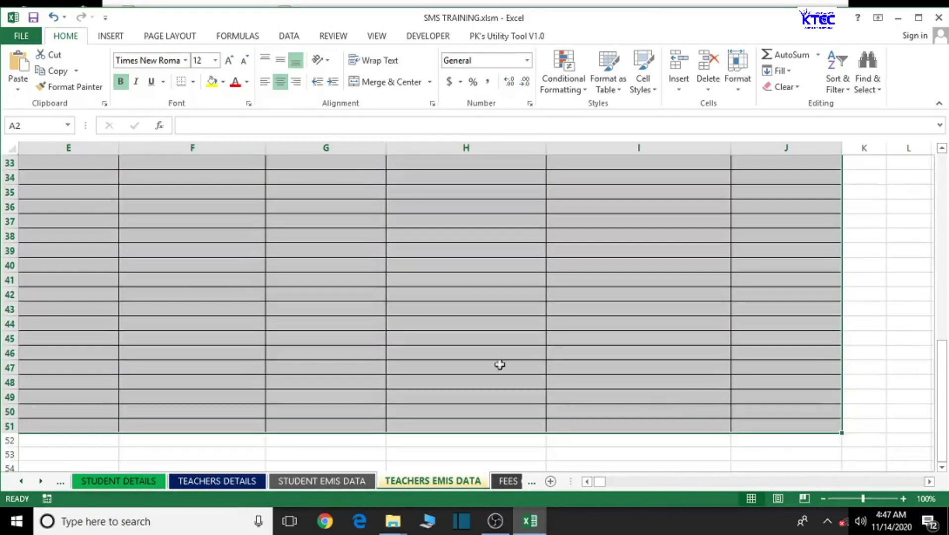
pyautogui.click(224, 84)
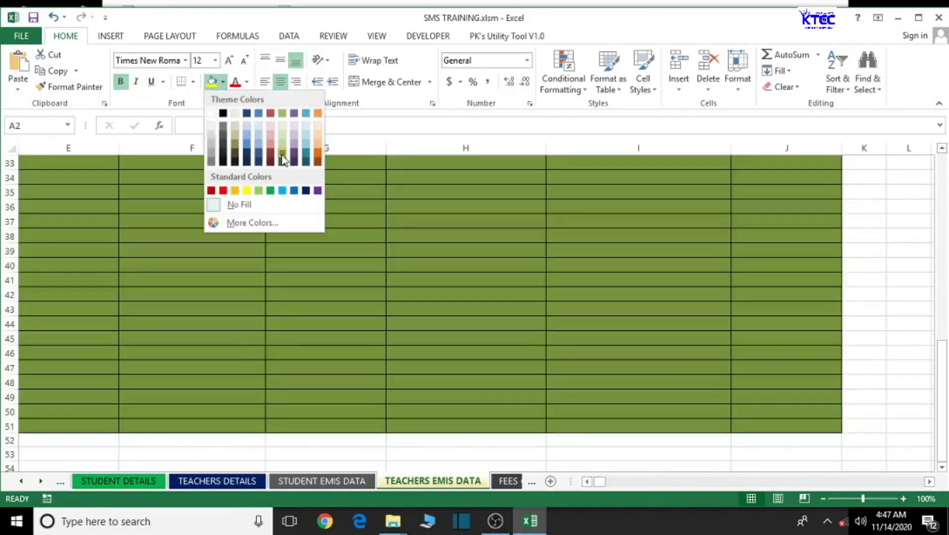
pyautogui.click(282, 157)
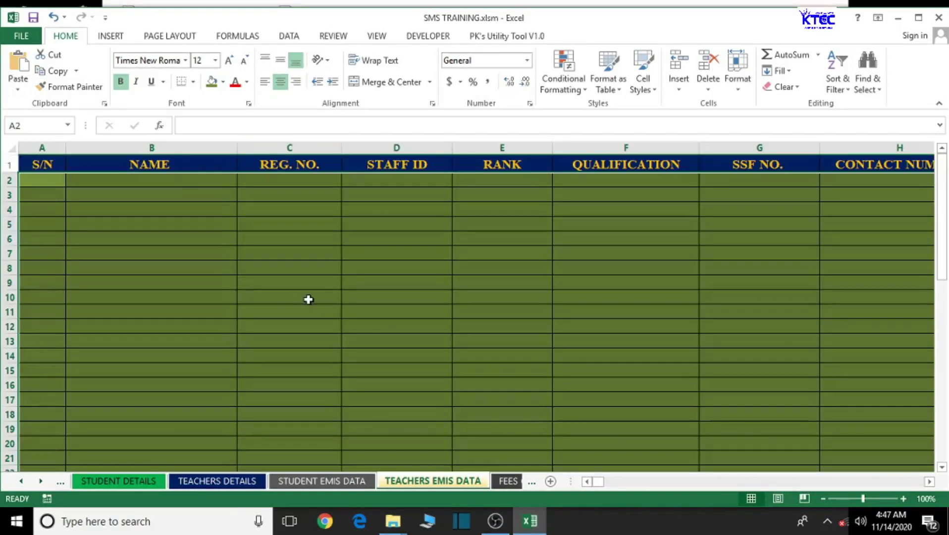
pyautogui.click(197, 272)
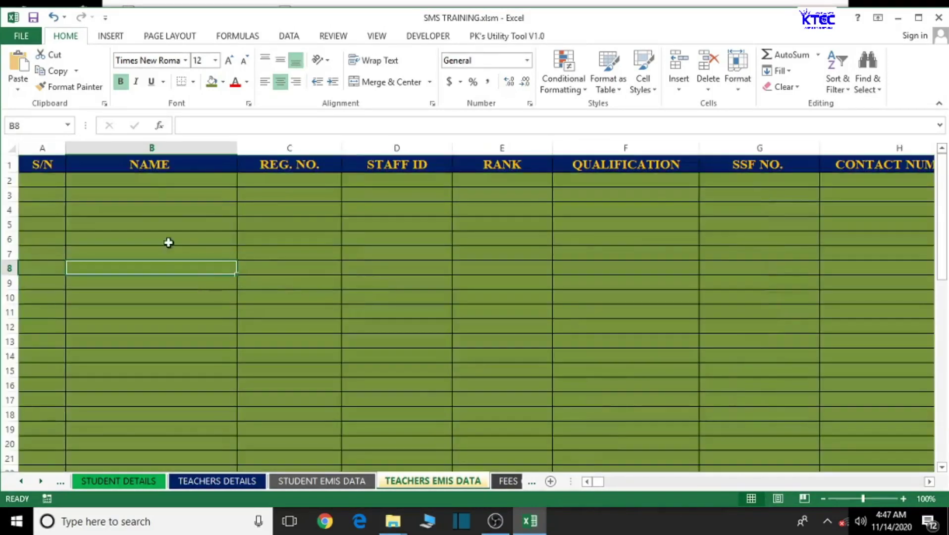
# - Enter a test letter E in NAME cell B2, then delete it
pyautogui.click(155, 181)
pyautogui.write('E')
pyautogui.click(193, 253)
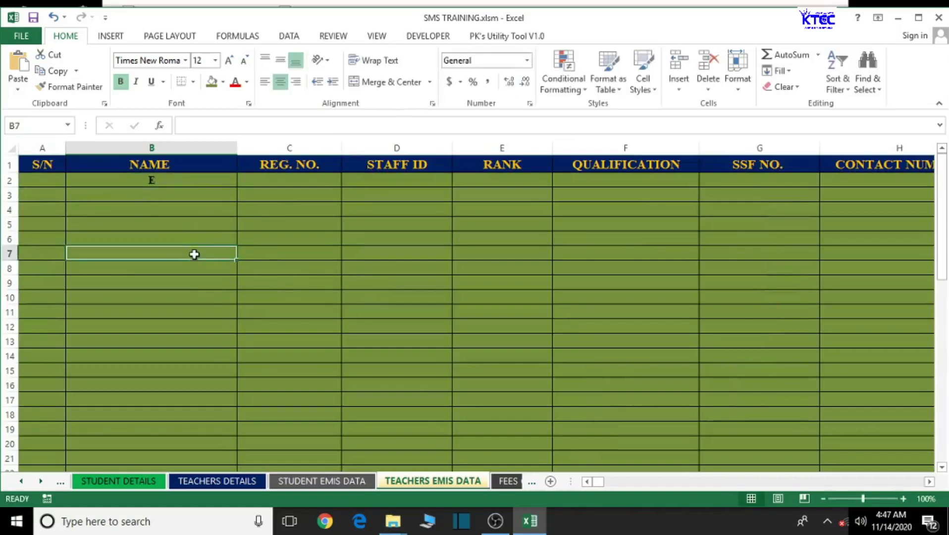
pyautogui.click(180, 183)
pyautogui.press('Delete')
pyautogui.click(157, 294)
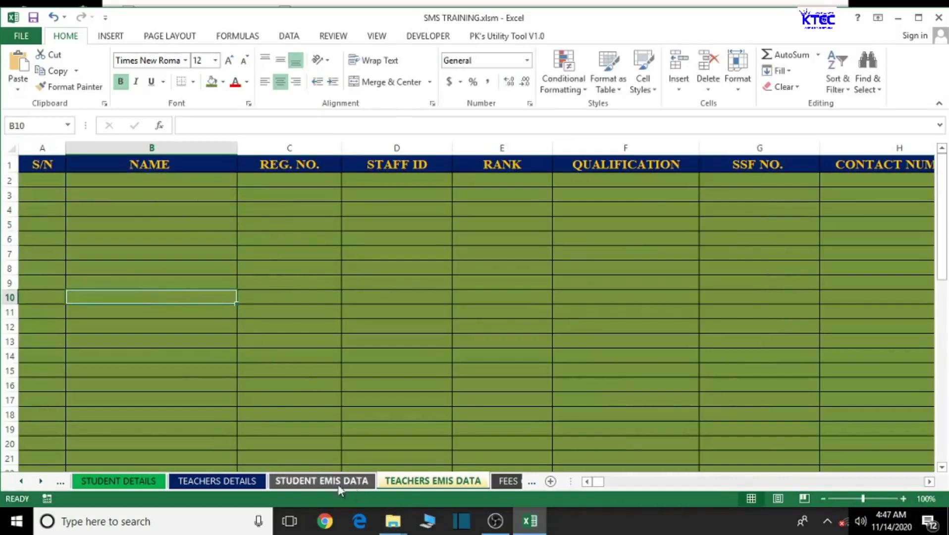
# - Link S/N cell A2 to the ID with ='TEACHERS DETAILS'!A2
pyautogui.click(215, 483)
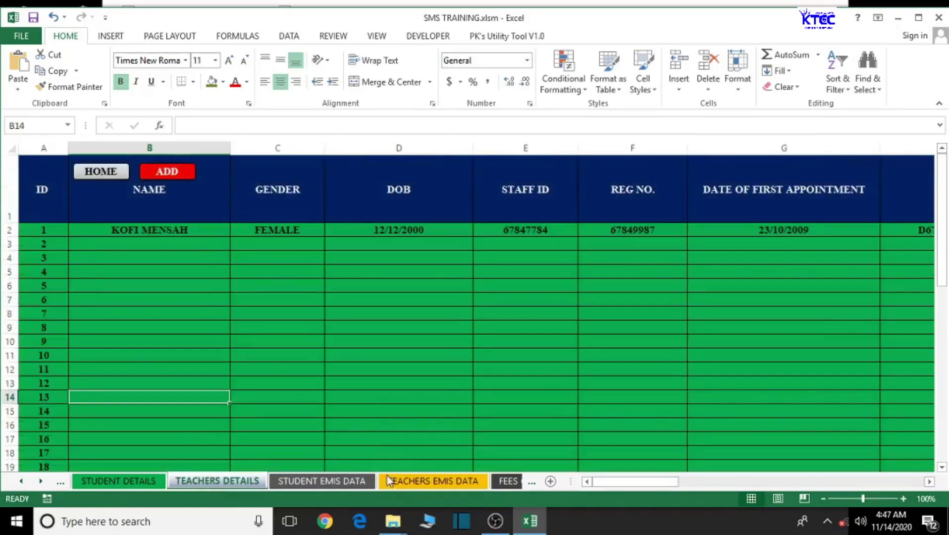
pyautogui.click(427, 483)
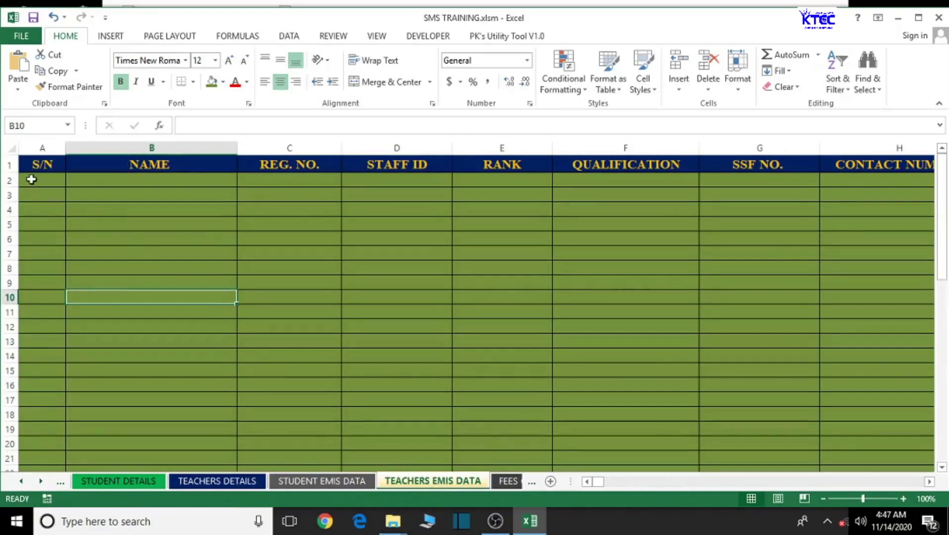
pyautogui.click(31, 179)
pyautogui.write('=')
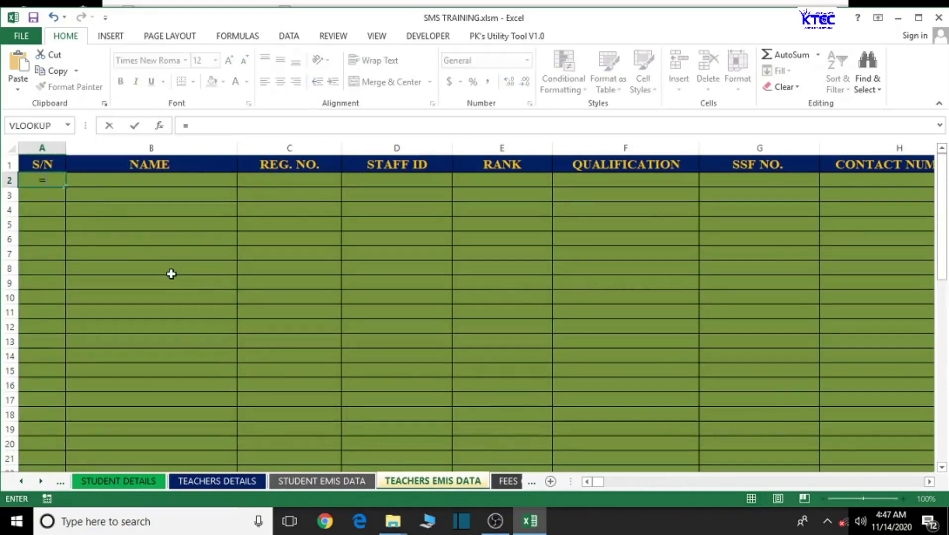
pyautogui.click(239, 485)
pyautogui.click(57, 236)
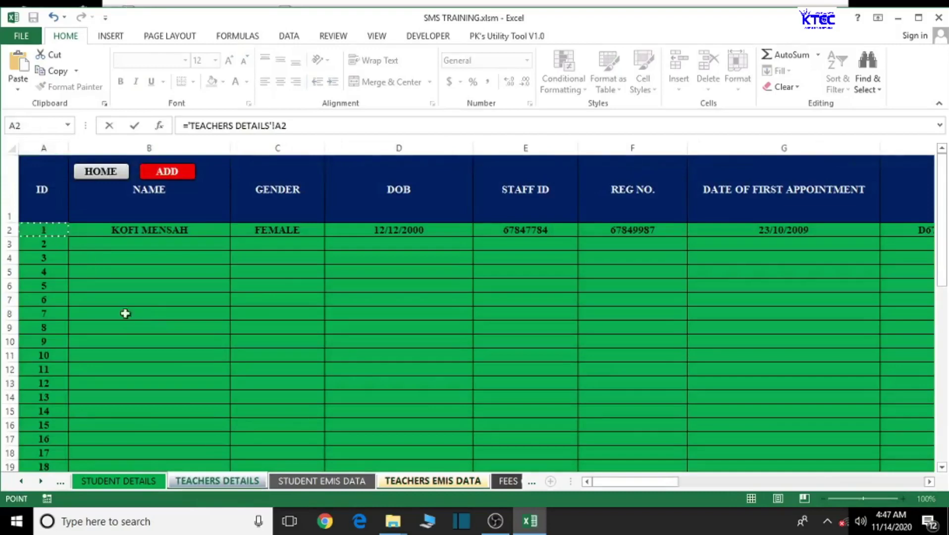
pyautogui.press('Return')
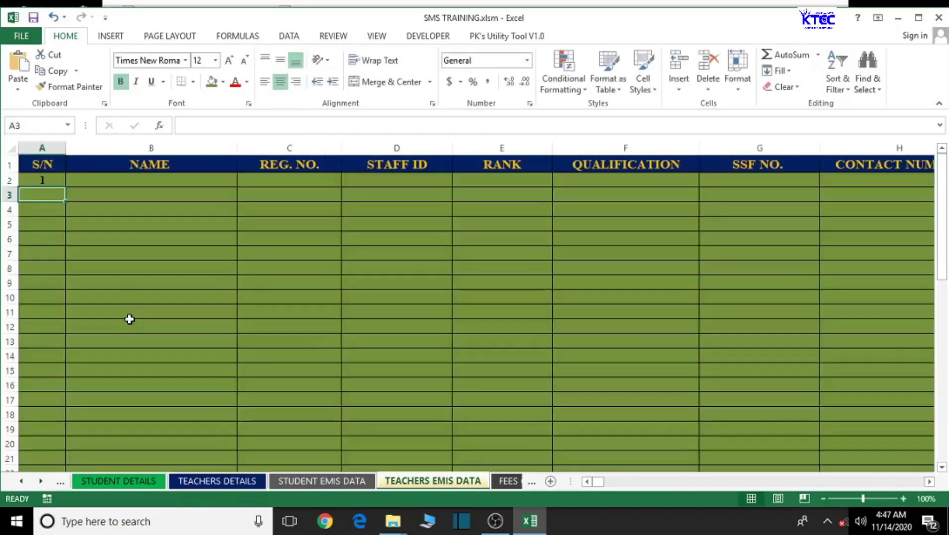
# - Fill the S/N link down to A51, giving serial numbers 1 to 50
pyautogui.click(43, 182)
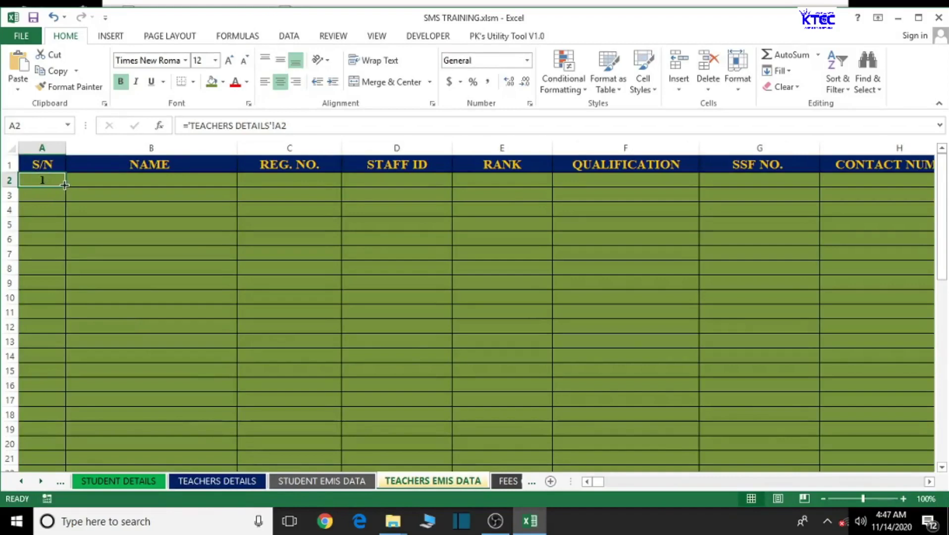
pyautogui.moveTo(66, 185); pyautogui.dragTo(70, 449)
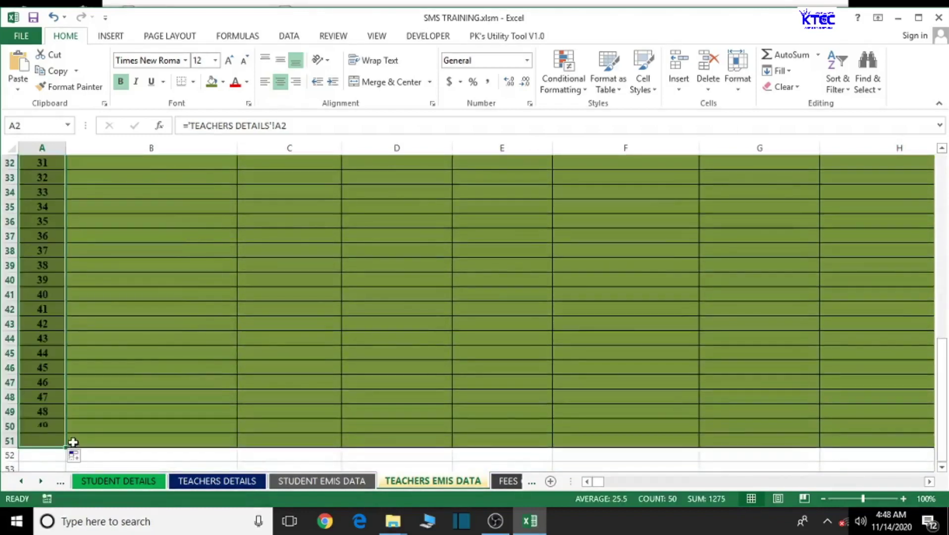
pyautogui.scroll(3, 90, 426)
pyautogui.scroll(7, 90, 425)
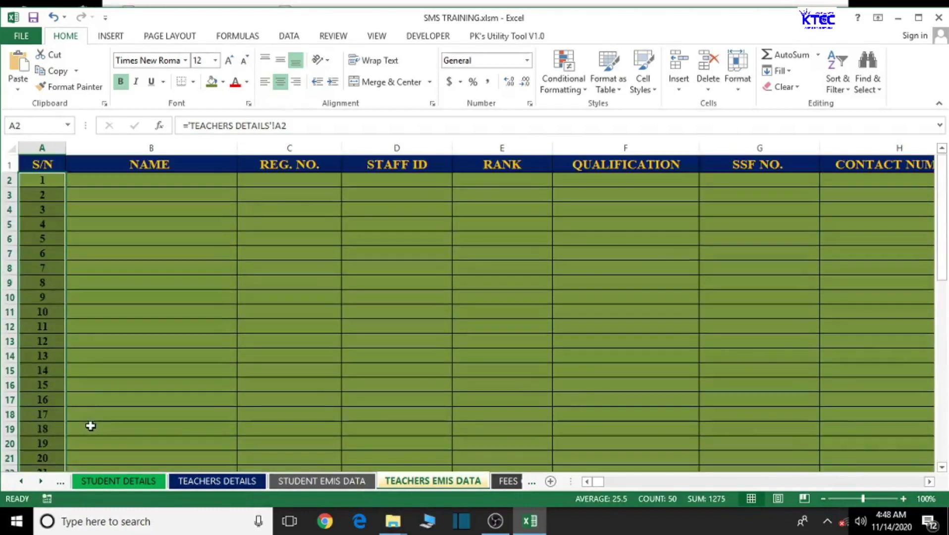
pyautogui.click(48, 256)
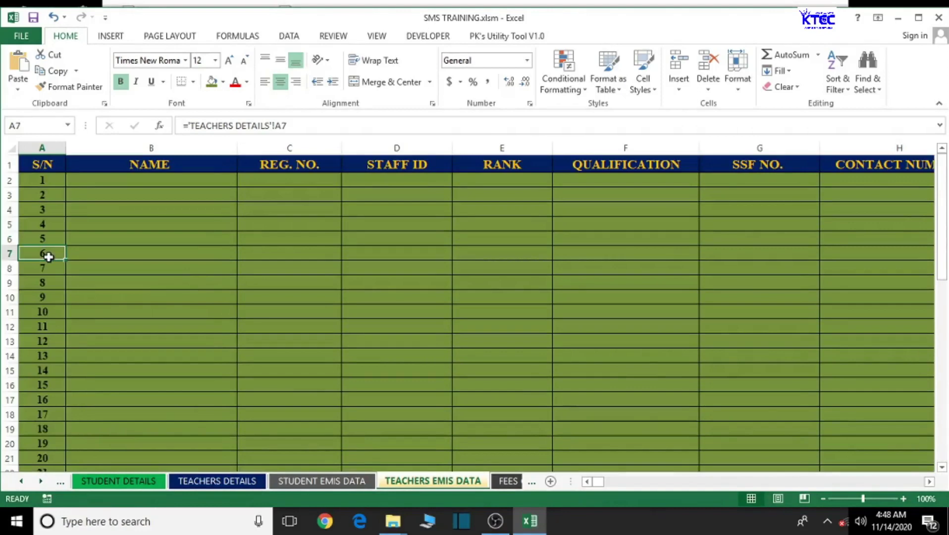
# - Cancel the pending NAME formula and undo the earlier stray changes
pyautogui.click(131, 184)
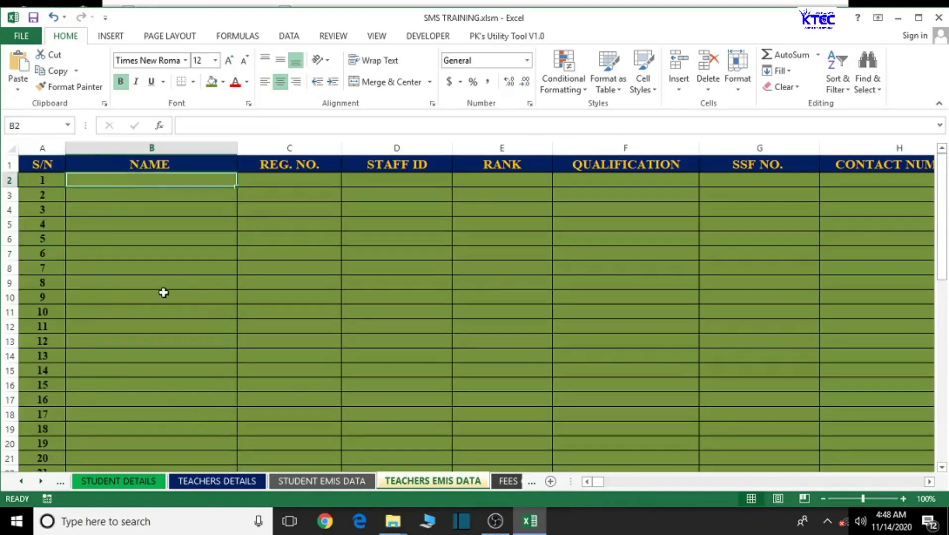
pyautogui.write('=')
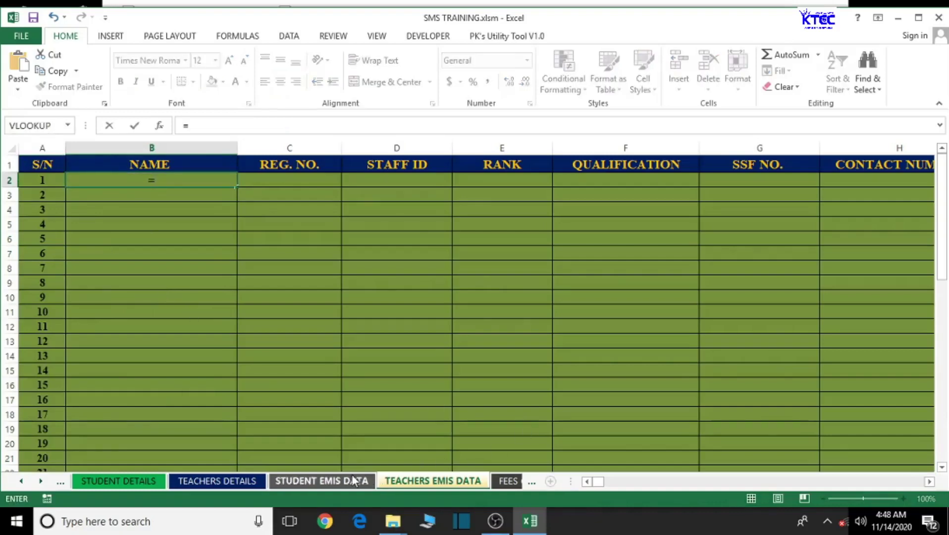
pyautogui.press('Escape')
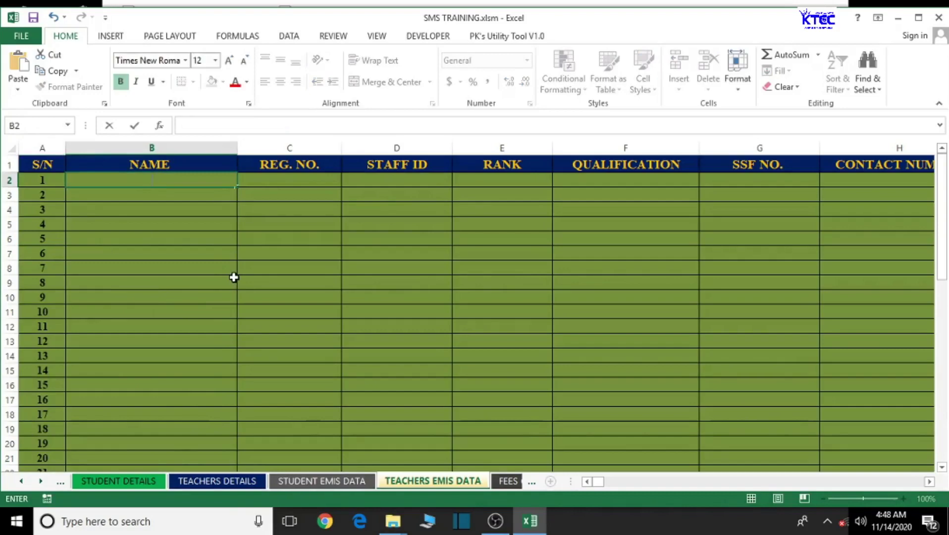
pyautogui.click(55, 19)
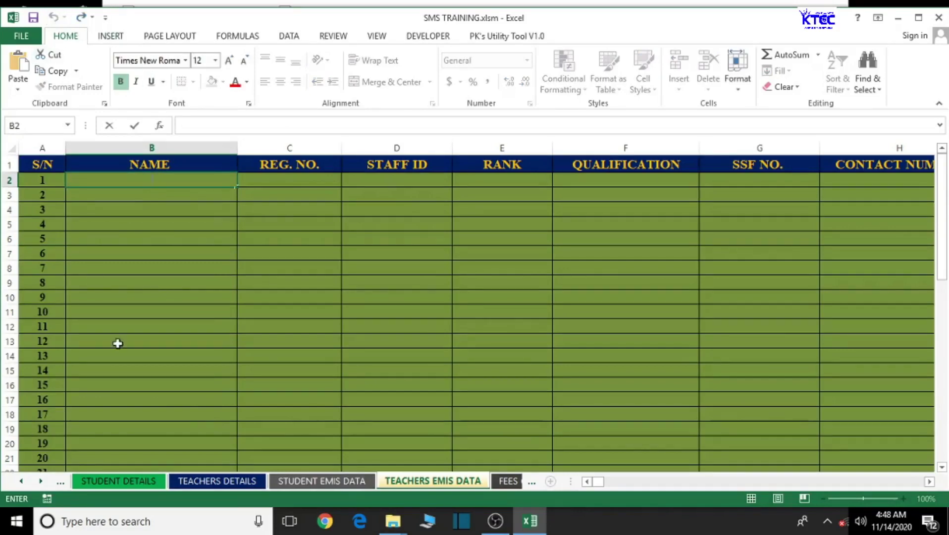
pyautogui.click(117, 342)
pyautogui.click(55, 18)
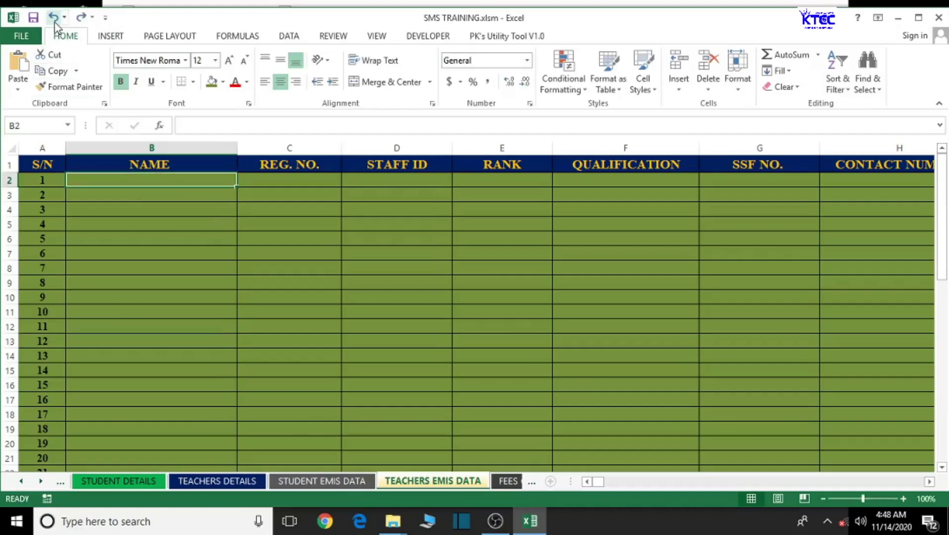
pyautogui.click(54, 18)
pyautogui.click(208, 341)
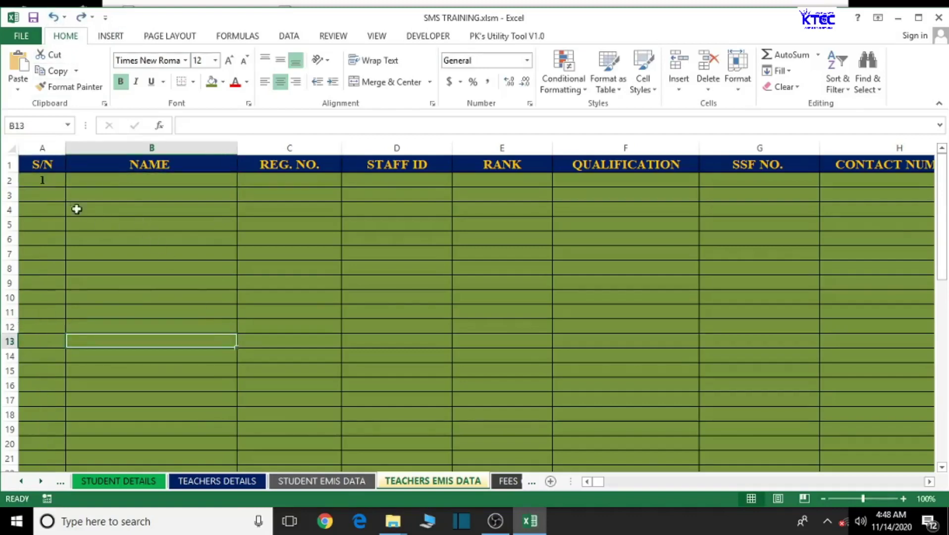
# - Copy the A2 link into NAME cell B2 and fill A2:B2 down to row 51
pyautogui.click(49, 181)
pyautogui.moveTo(65, 187); pyautogui.dragTo(214, 212)
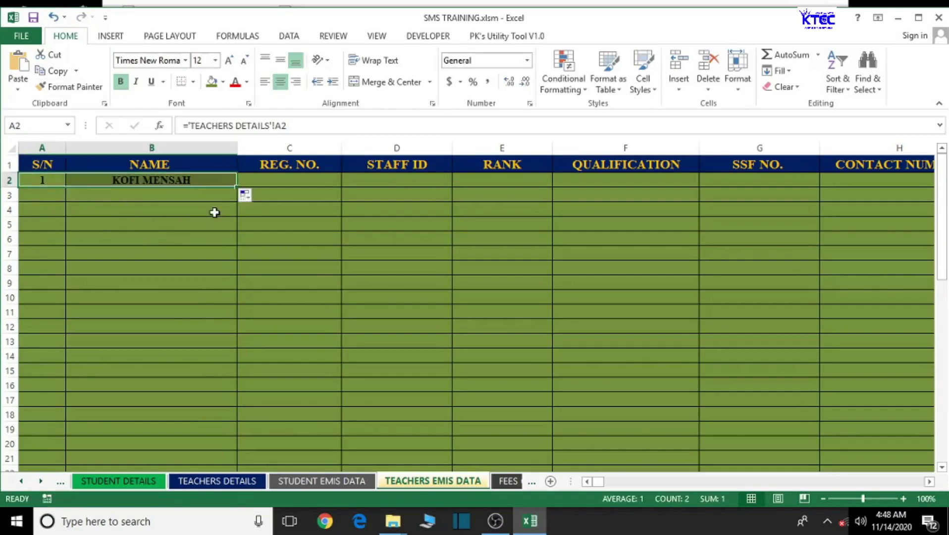
pyautogui.click(128, 485)
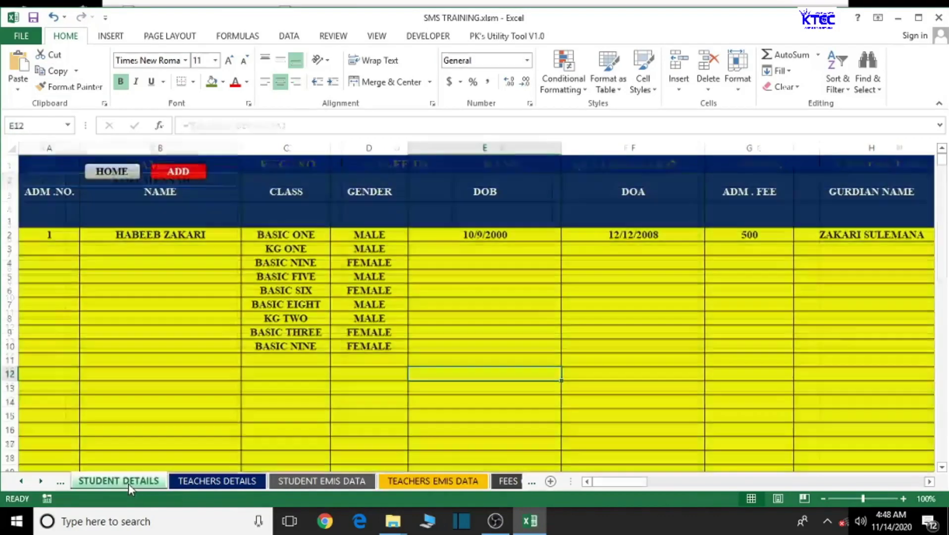
pyautogui.click(196, 482)
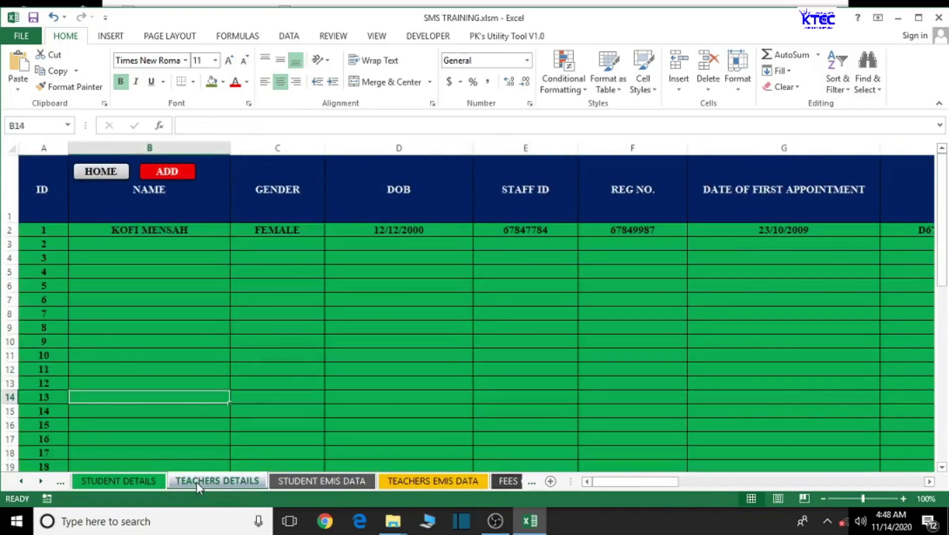
pyautogui.click(897, 18)
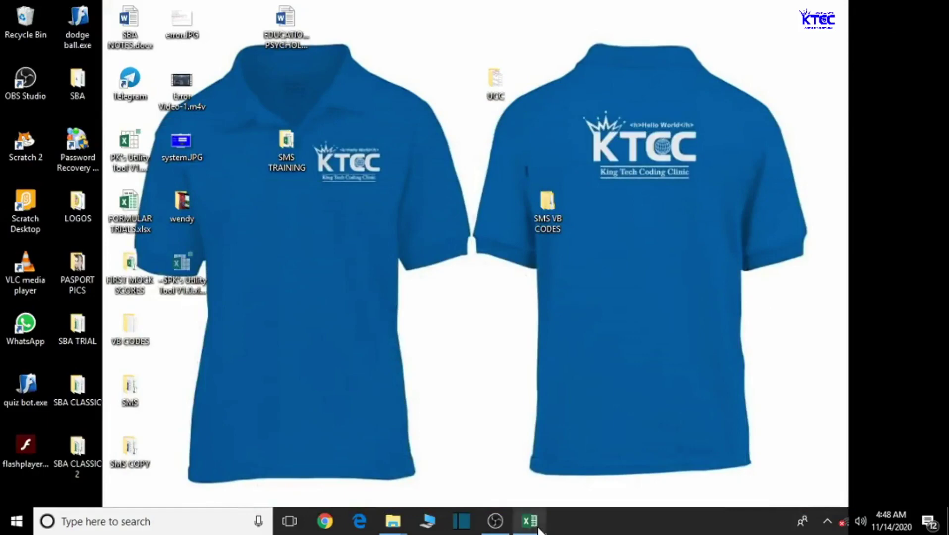
pyautogui.click(530, 521)
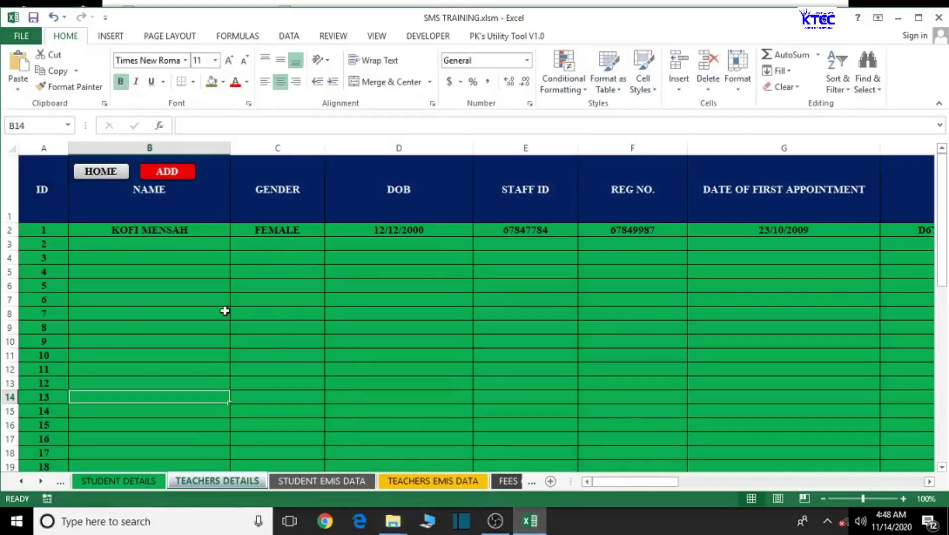
pyautogui.click(419, 484)
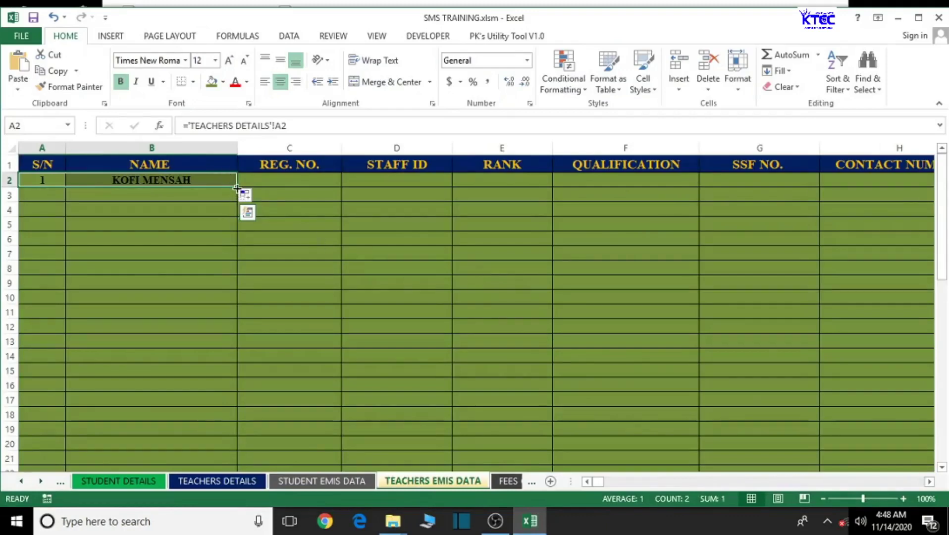
pyautogui.moveTo(236, 185); pyautogui.dragTo(273, 443)
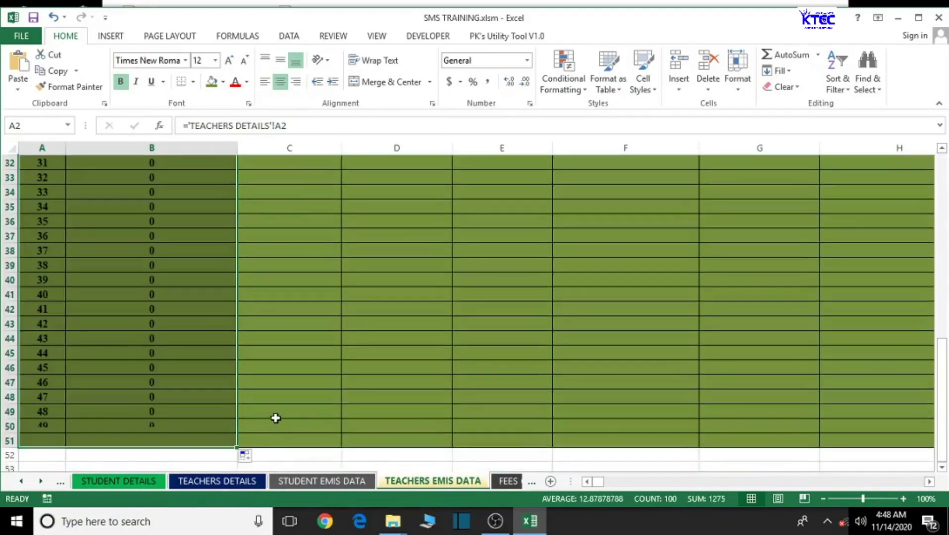
pyautogui.scroll(10, 277, 414)
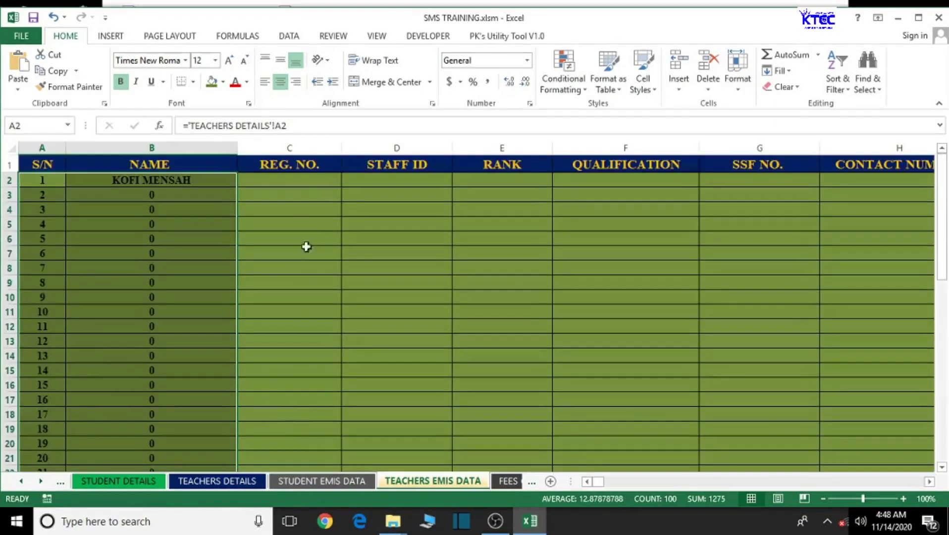
pyautogui.click(297, 183)
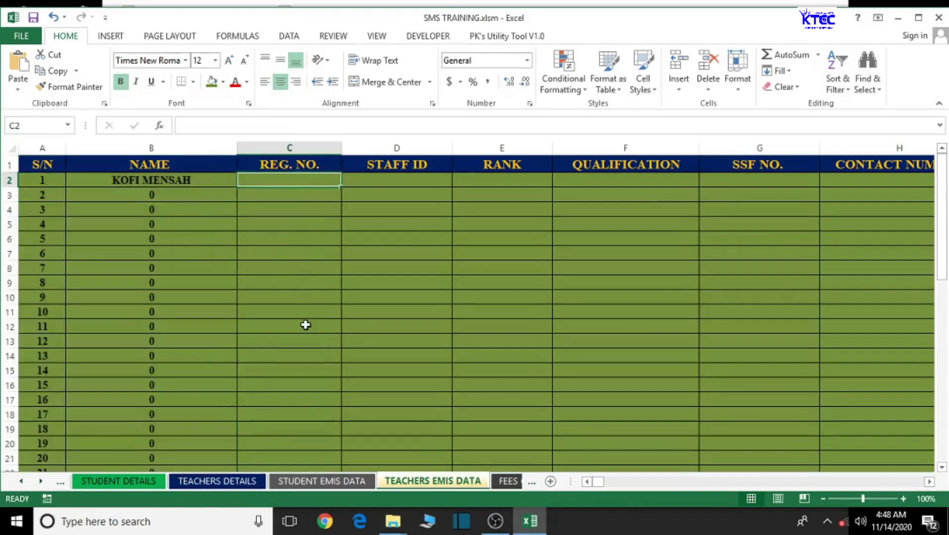
# - Link REG. NO. cell C2 to ='TEACHERS DETAILS'!F2 and fill it down the column
pyautogui.write('=')
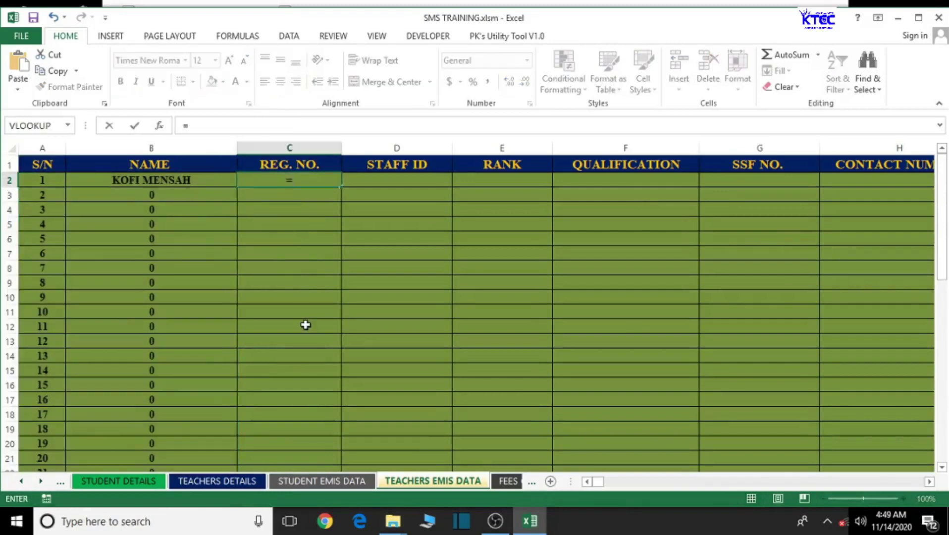
pyautogui.click(229, 482)
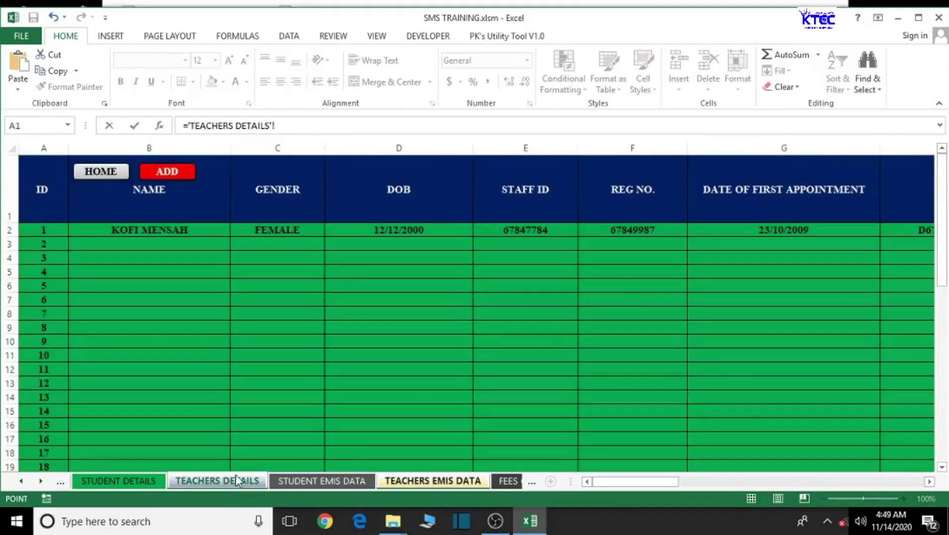
pyautogui.click(634, 230)
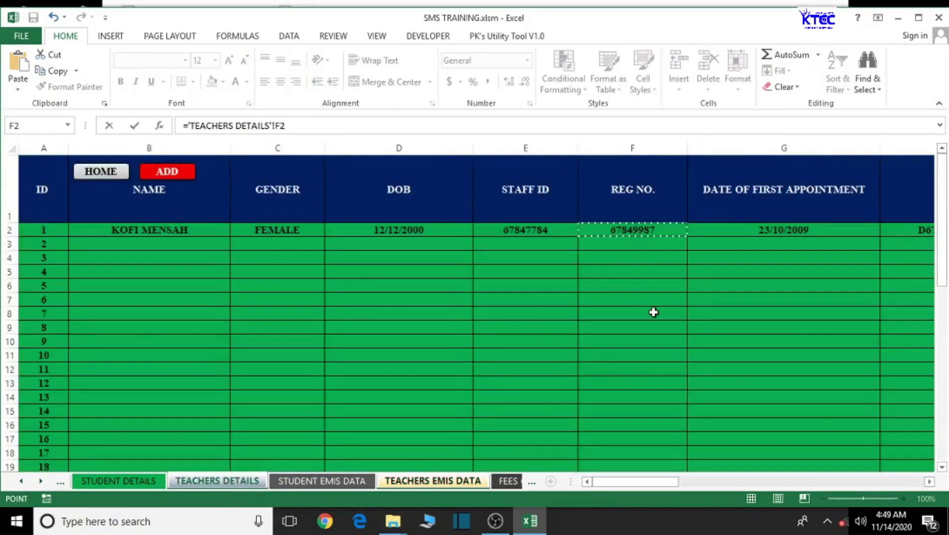
pyautogui.press('Return')
pyautogui.click(320, 180)
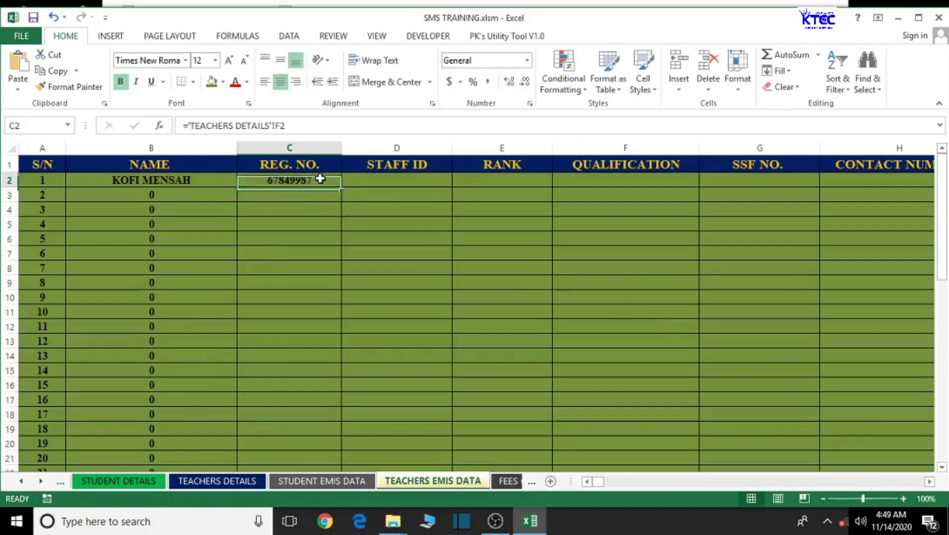
pyautogui.doubleClick(341, 187)
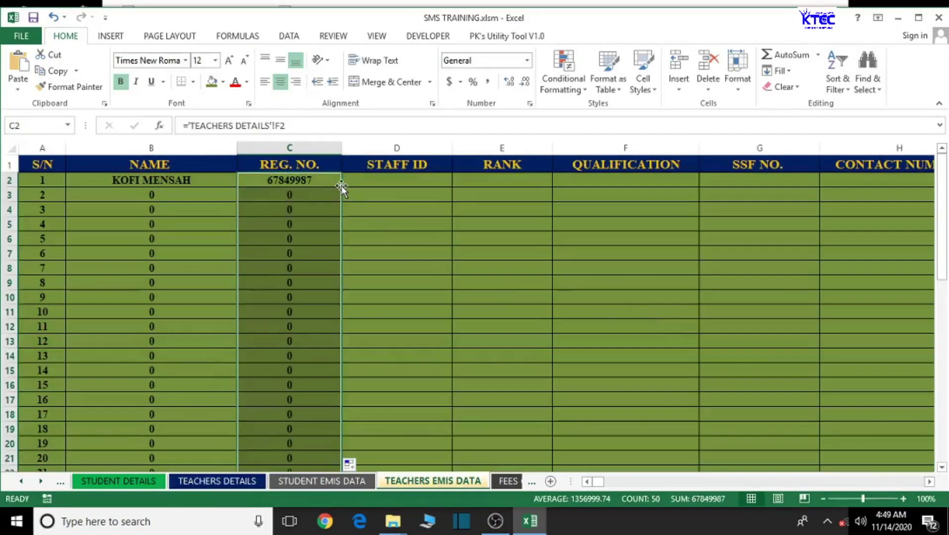
pyautogui.scroll(-4, 394, 379)
pyautogui.scroll(4, 395, 378)
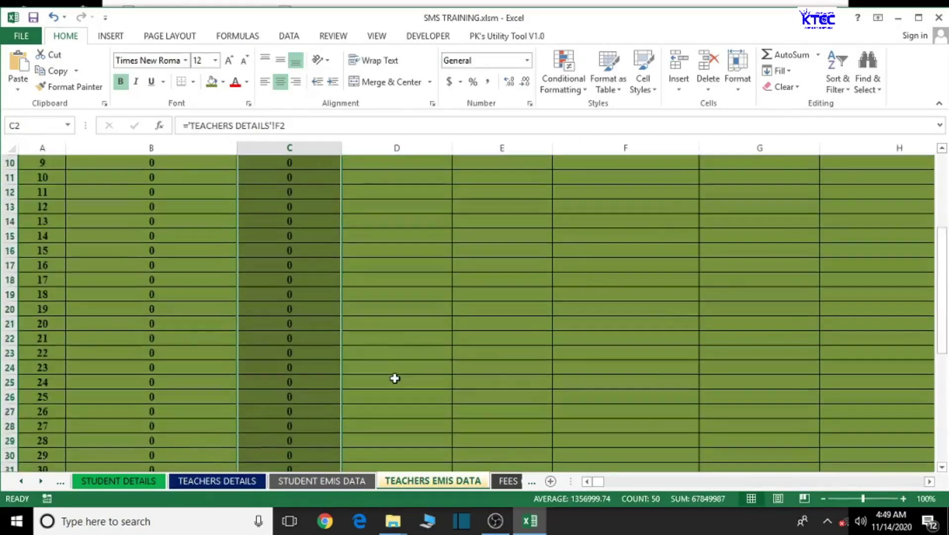
# - Link STAFF ID cell D2 to ='TEACHERS DETAILS'!E2 and fill it down the column
pyautogui.click(412, 182)
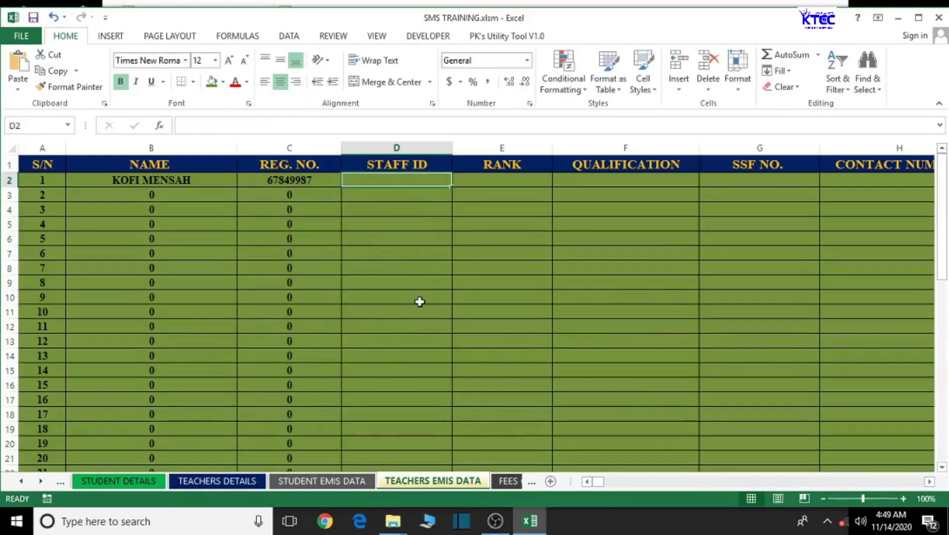
pyautogui.write('=')
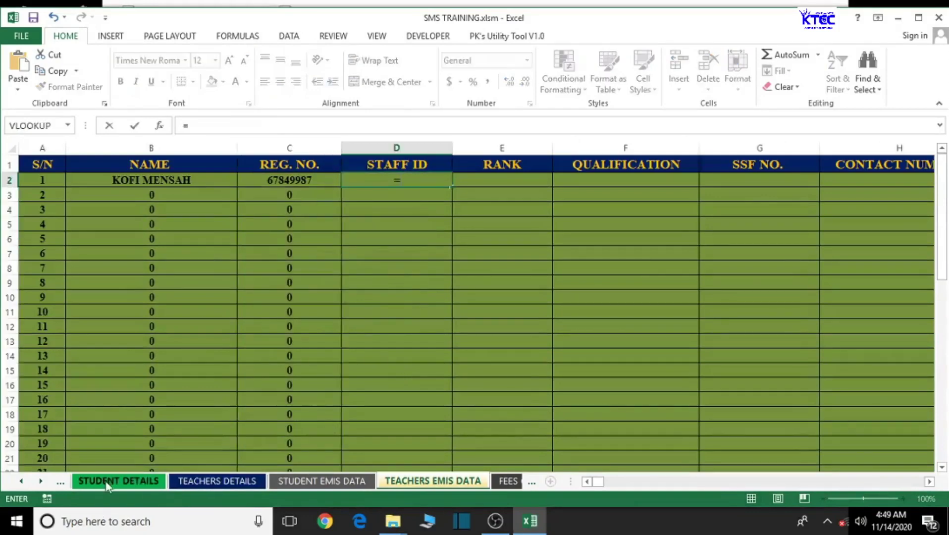
pyautogui.click(206, 481)
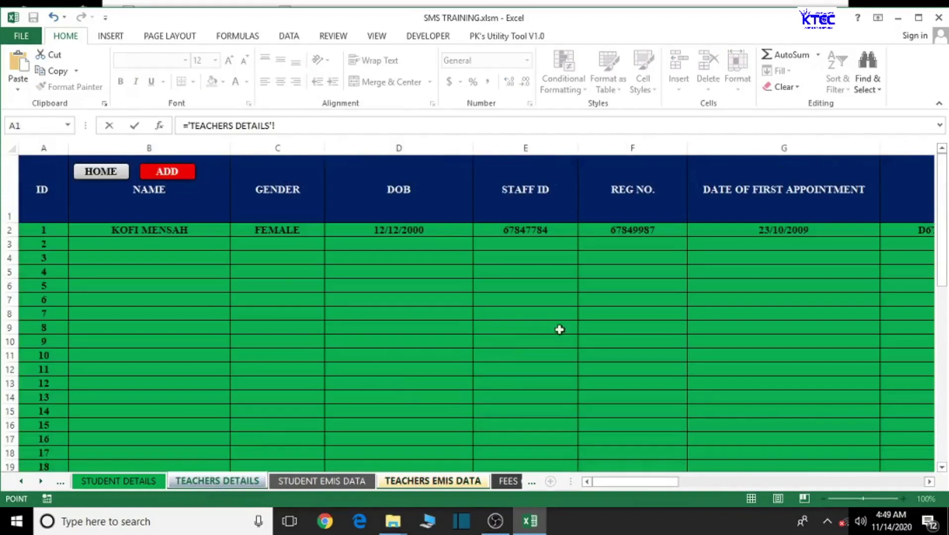
pyautogui.click(531, 233)
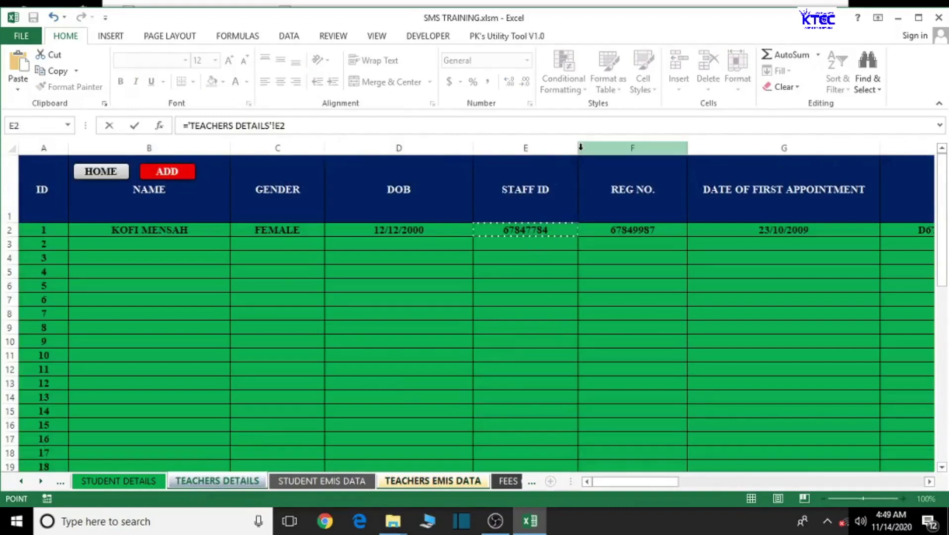
pyautogui.press('Return')
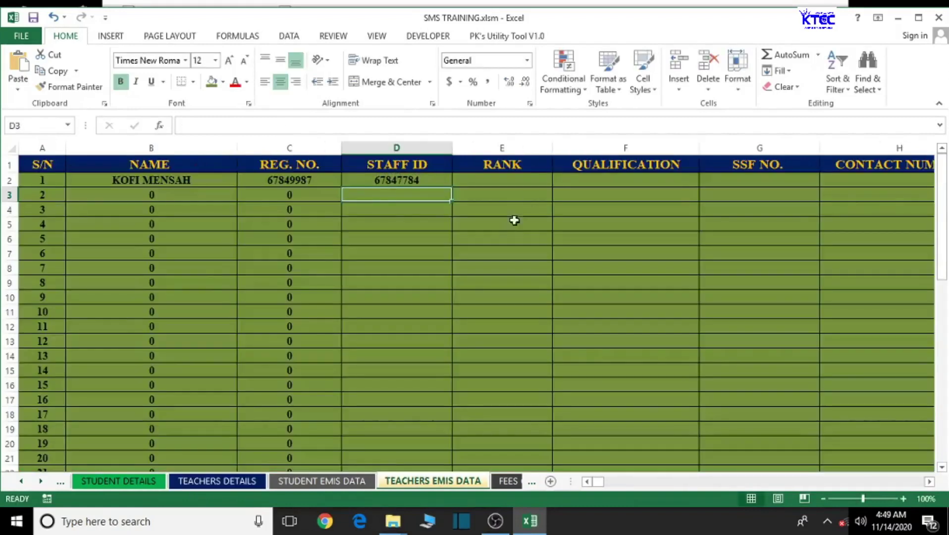
pyautogui.click(435, 188)
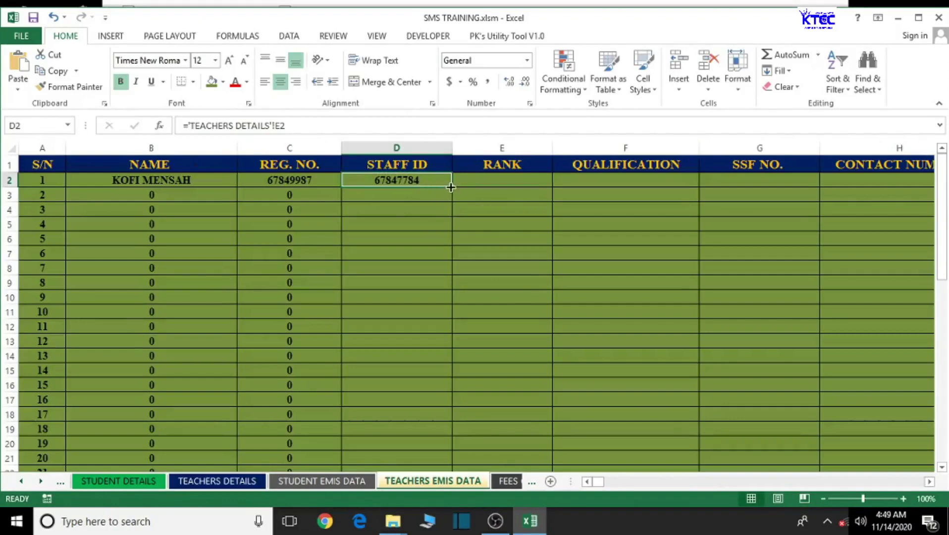
pyautogui.doubleClick(451, 187)
# - Link RANK cell E2 to ='TEACHERS DETAILS'!L2 and fill it down column E
pyautogui.click(484, 182)
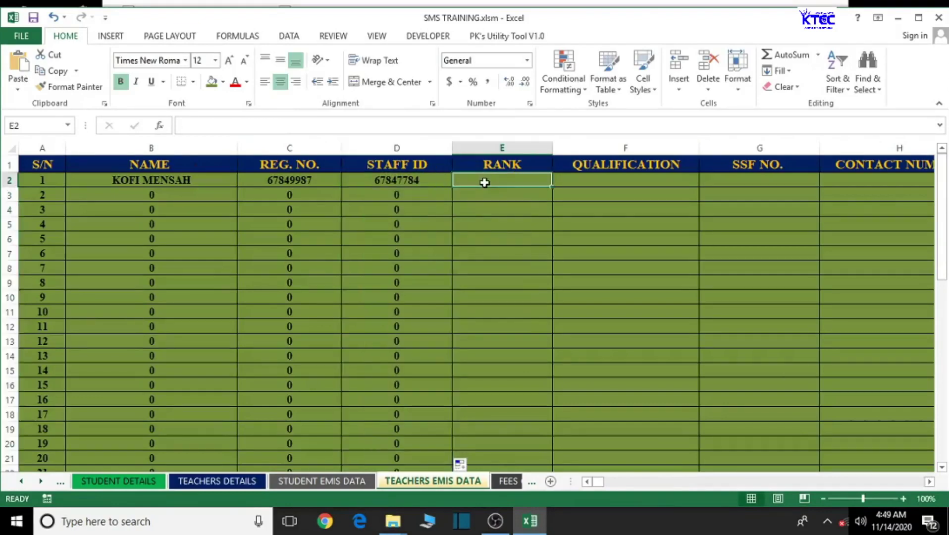
pyautogui.write('=')
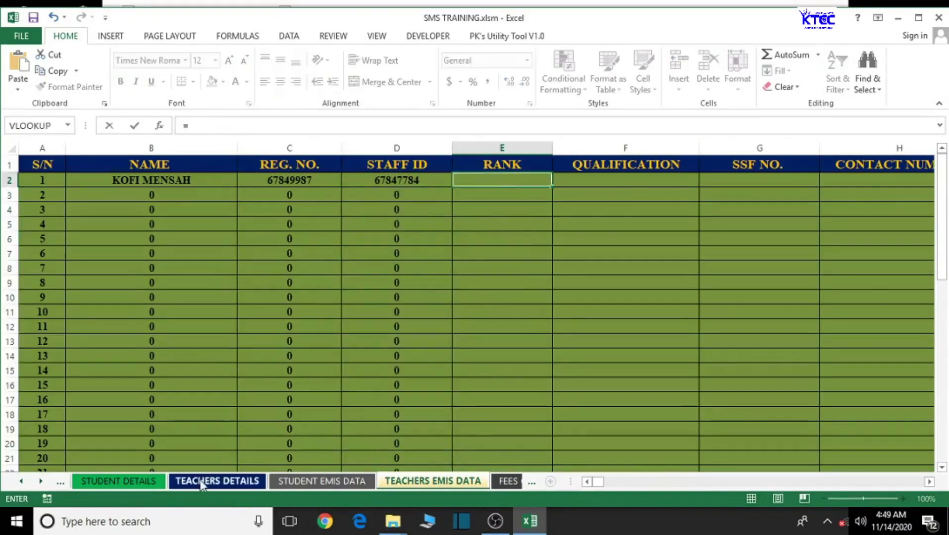
pyautogui.click(200, 481)
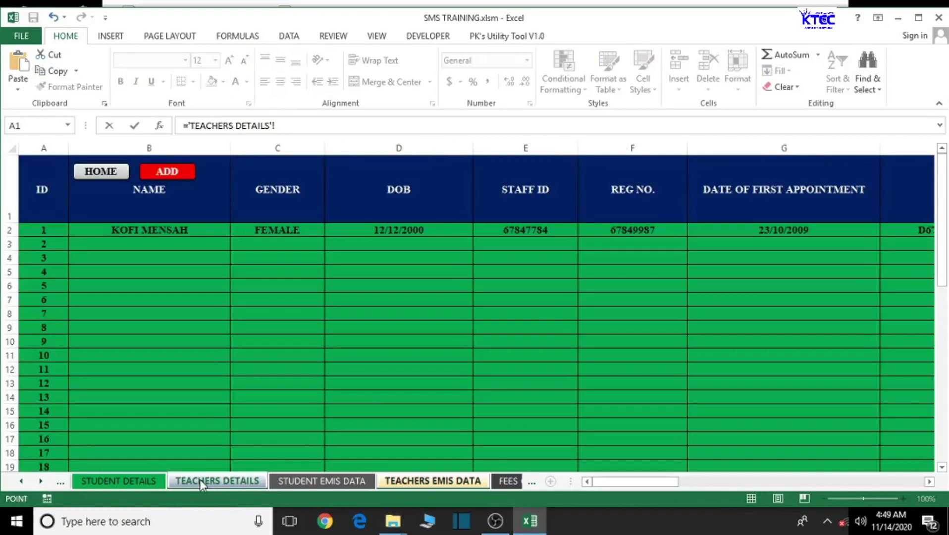
pyautogui.click(928, 481)
pyautogui.click(930, 481)
pyautogui.click(273, 231)
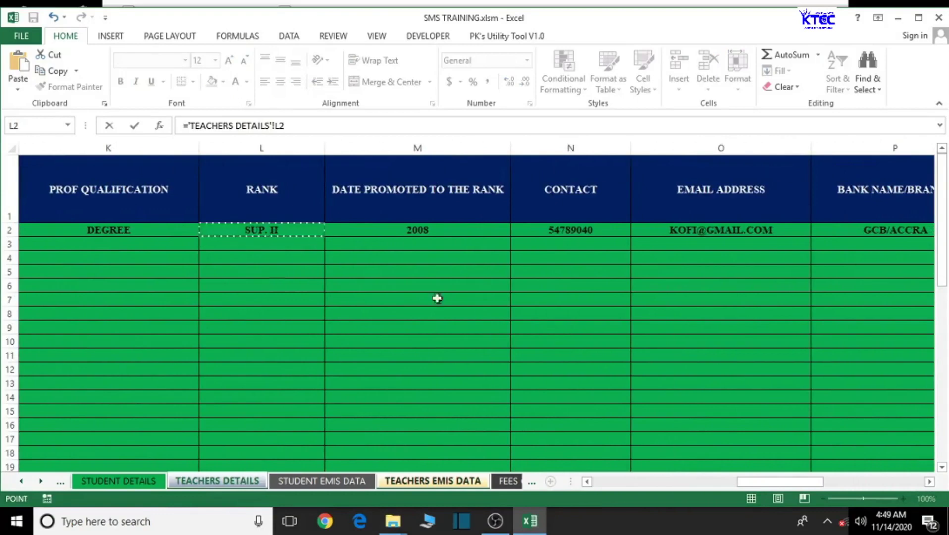
pyautogui.press('Return')
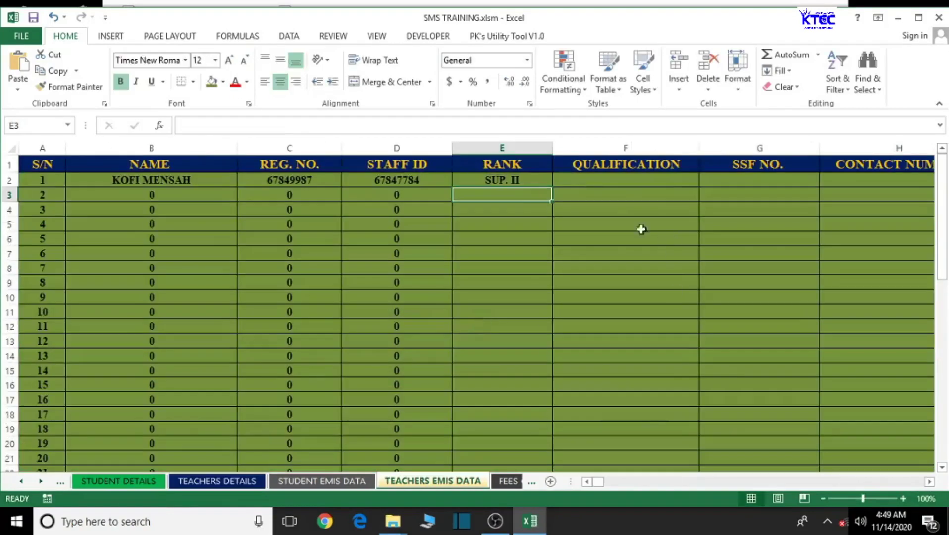
pyautogui.click(513, 183)
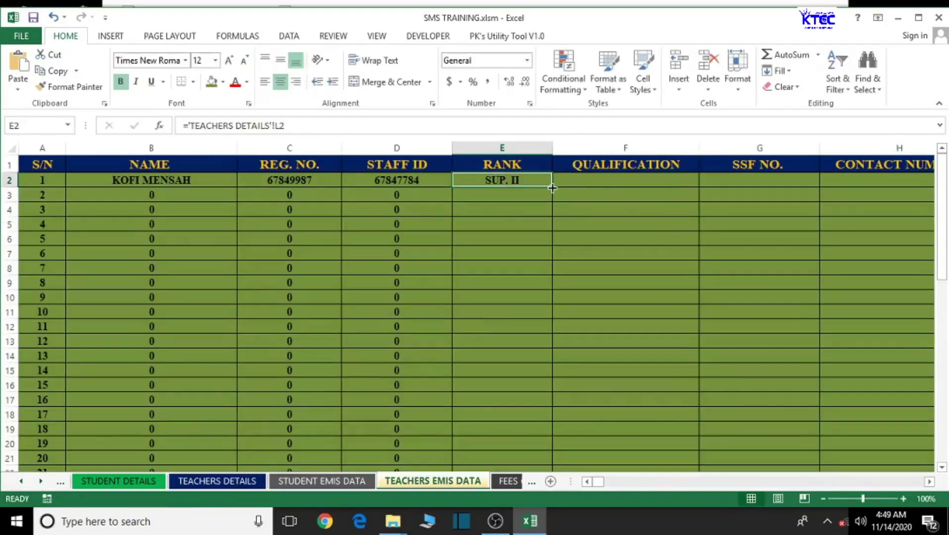
pyautogui.doubleClick(552, 186)
# - Link QUALIFICATION cell F2 to ='TEACHERS DETAILS'!K2 and fill it down column F
pyautogui.click(590, 180)
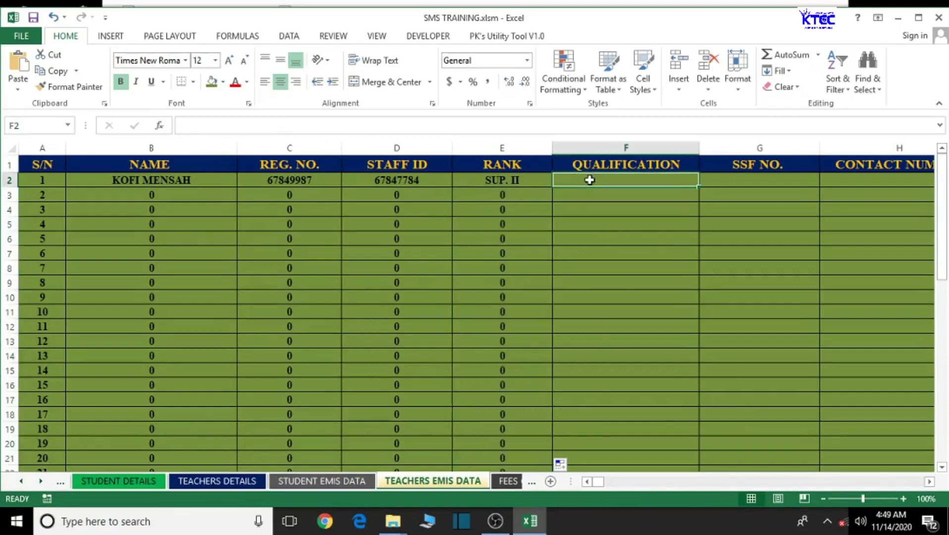
pyautogui.write('=')
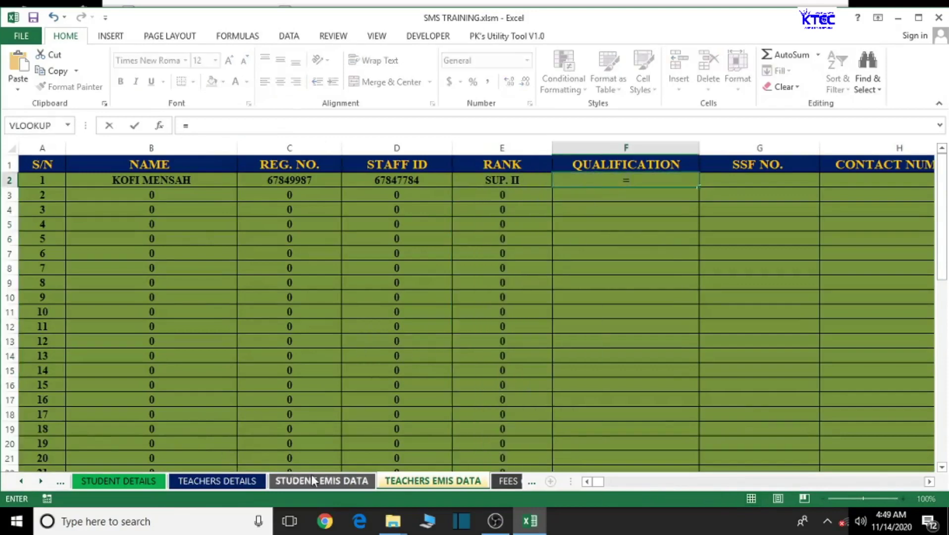
pyautogui.click(236, 485)
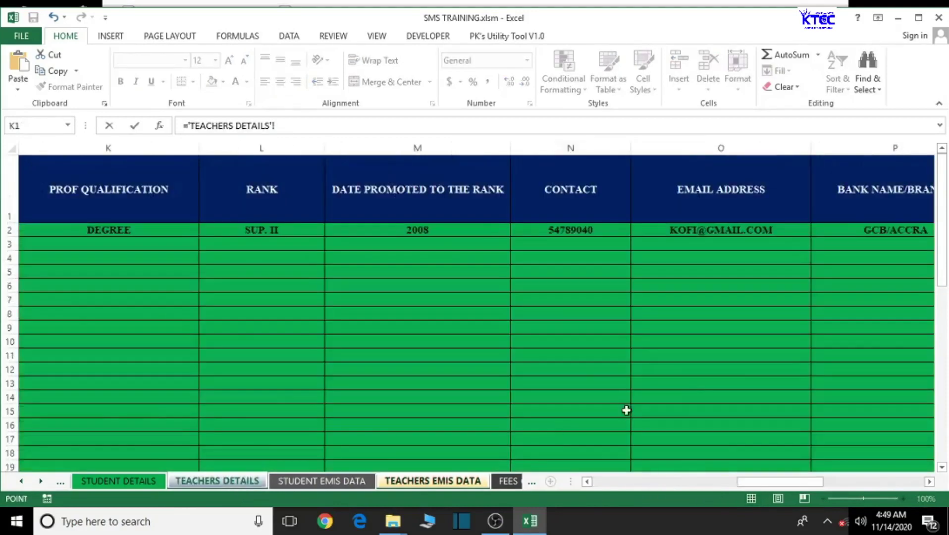
pyautogui.moveTo(929, 483); pyautogui.dragTo(929, 485)
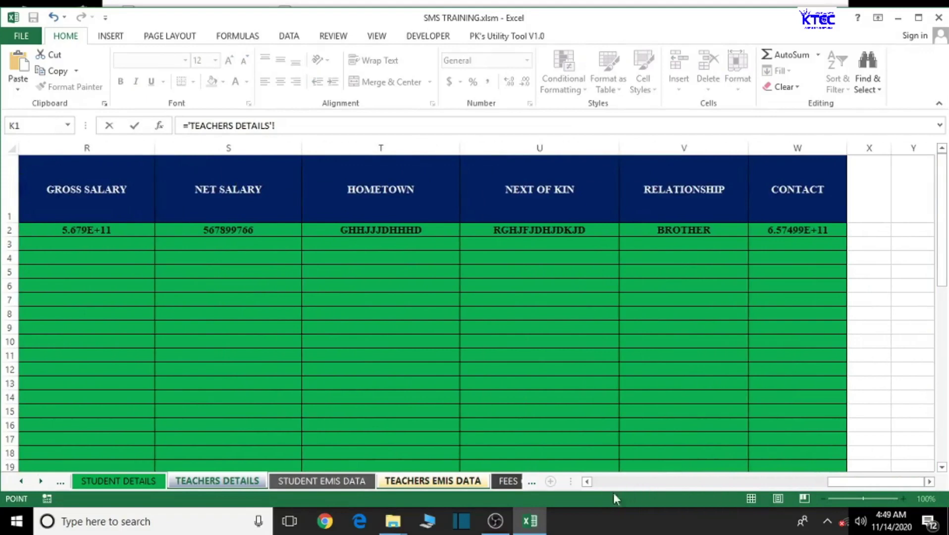
pyautogui.moveTo(589, 486); pyautogui.dragTo(589, 486)
pyautogui.click(390, 237)
pyautogui.press('Return')
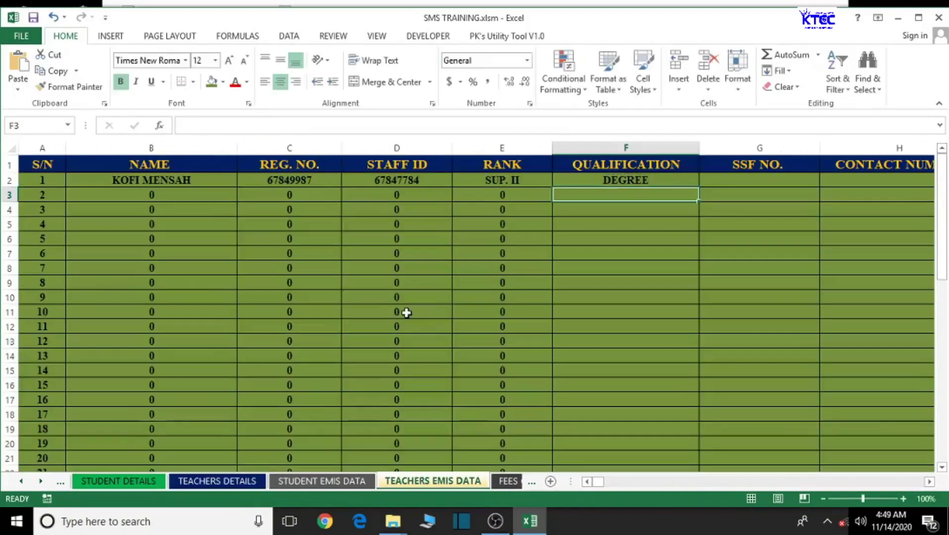
pyautogui.click(579, 180)
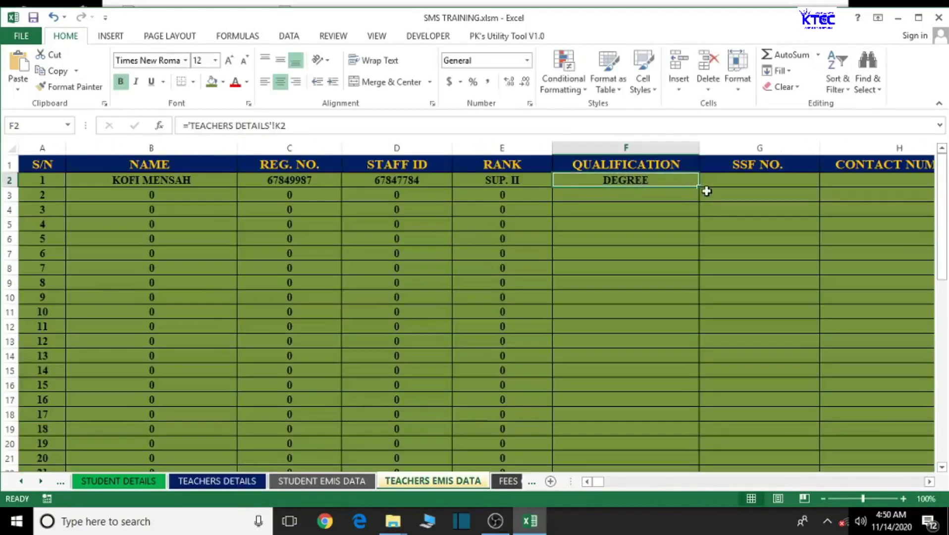
pyautogui.moveTo(699, 186); pyautogui.dragTo(702, 460)
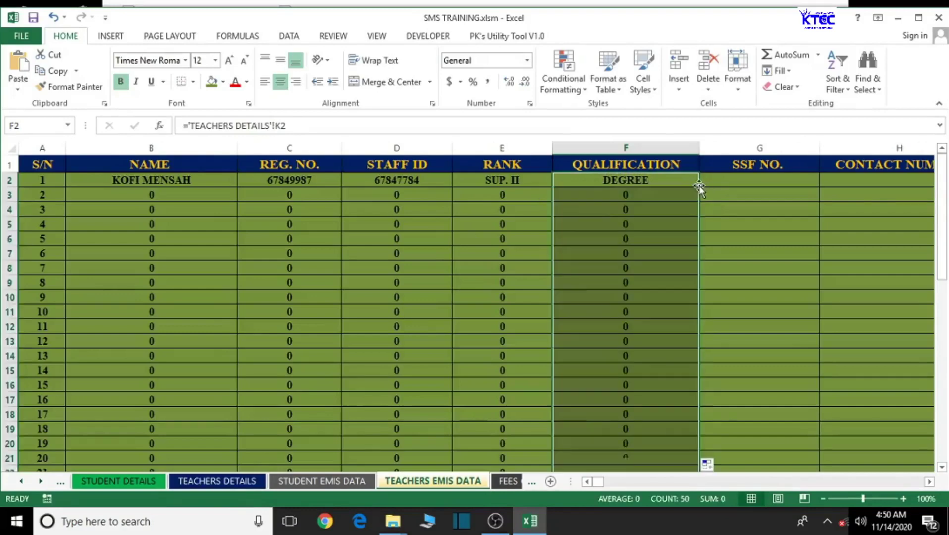
pyautogui.click(728, 178)
# - Link SSF NO. cell G2 to the SSNIT ID with ='TEACHERS DETAILS'!H2
pyautogui.write('=')
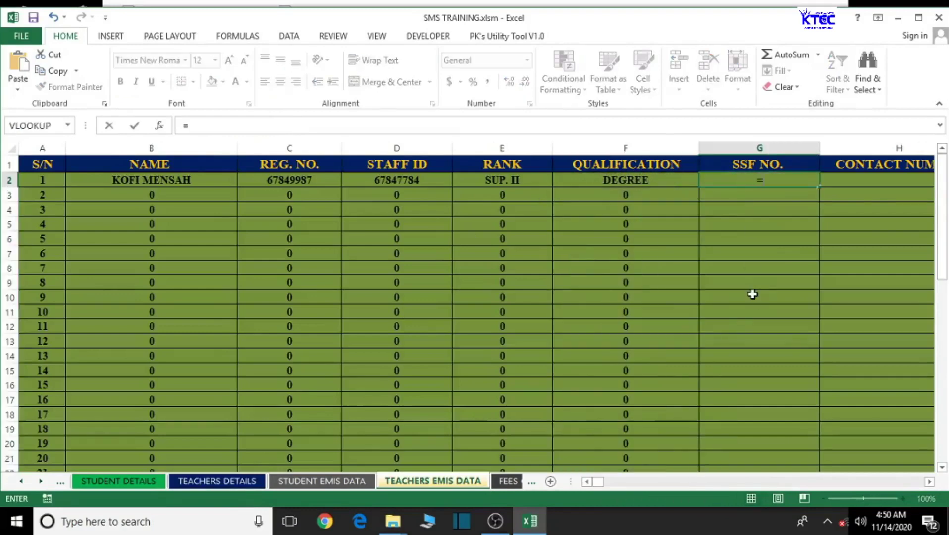
pyautogui.click(216, 482)
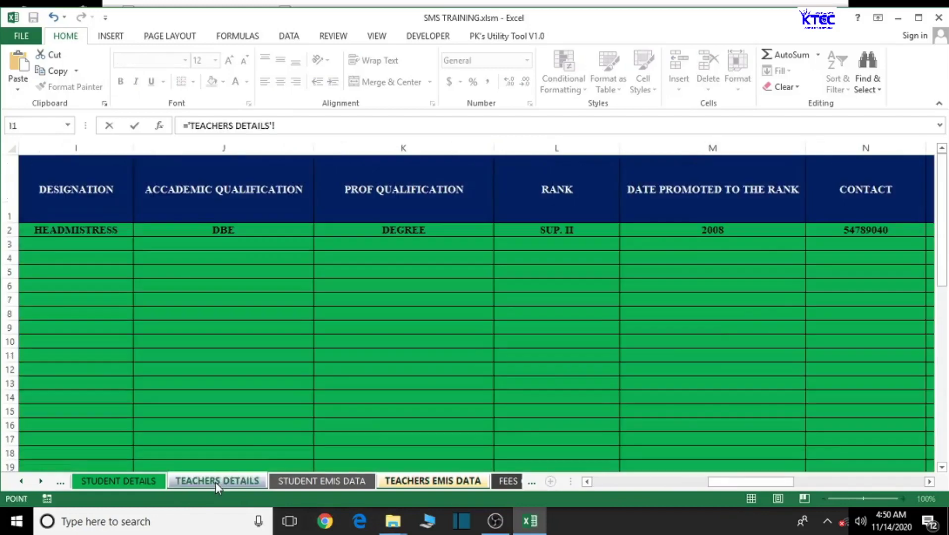
pyautogui.click(930, 481)
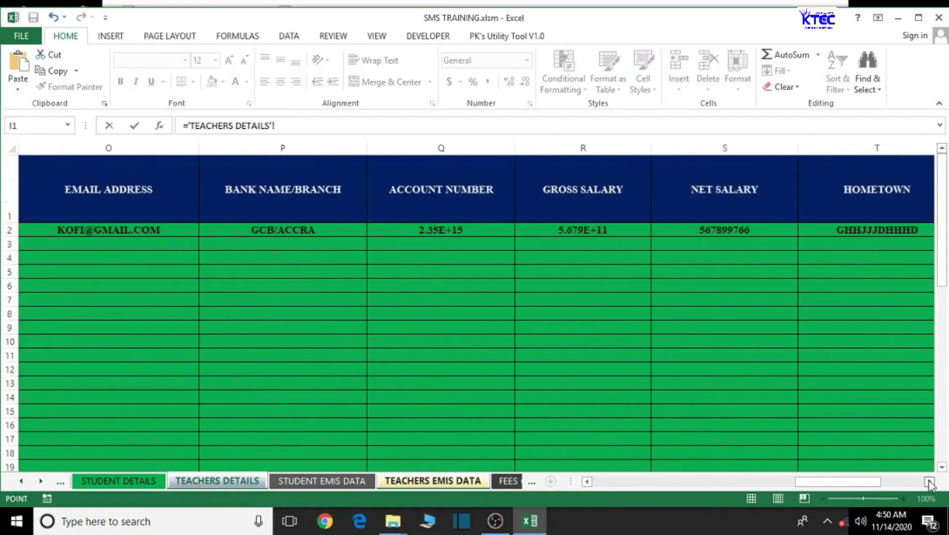
pyautogui.click(929, 481)
pyautogui.click(930, 481)
pyautogui.click(929, 481)
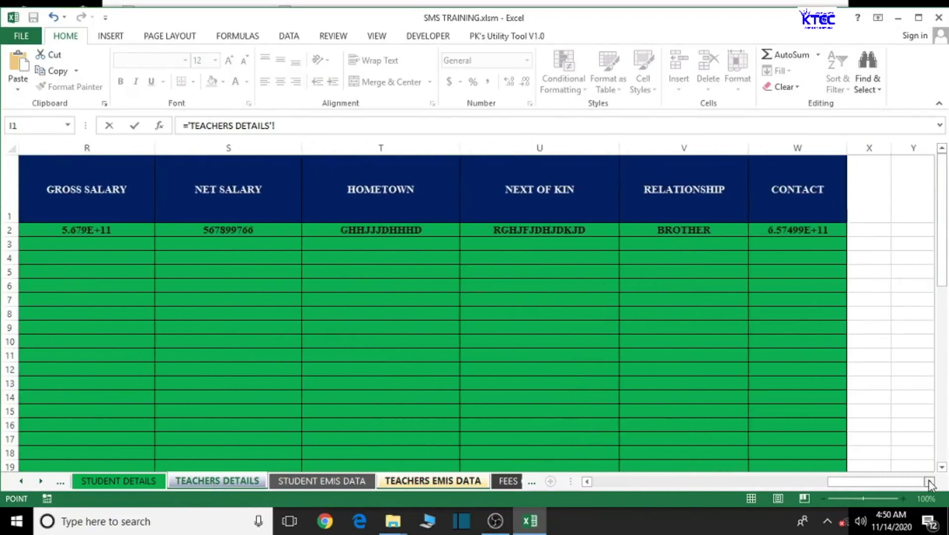
pyautogui.click(587, 481)
pyautogui.click(587, 481)
pyautogui.click(587, 481)
pyautogui.click(587, 481)
pyautogui.click(587, 481)
pyautogui.click(587, 481)
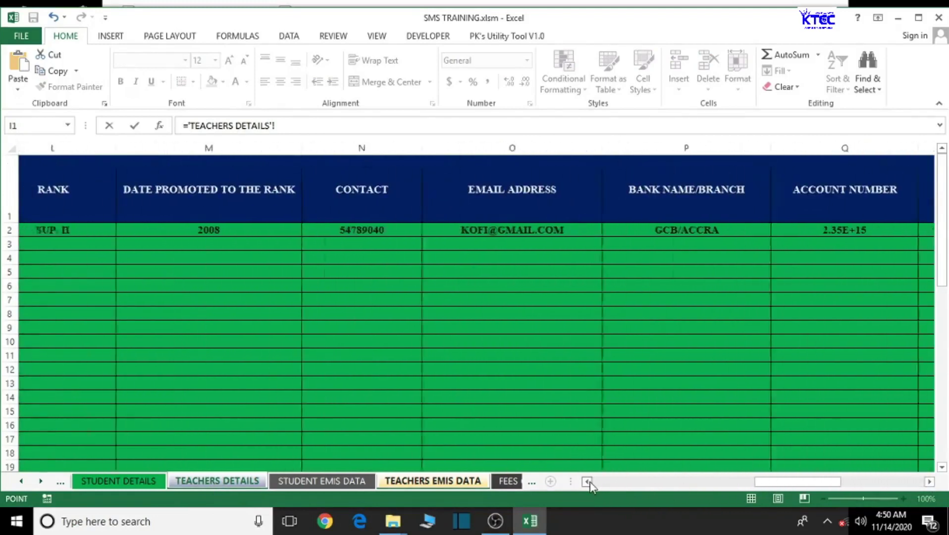
pyautogui.click(587, 481)
pyautogui.click(587, 481)
pyautogui.click(587, 481)
pyautogui.click(587, 481)
pyautogui.click(587, 481)
pyautogui.click(587, 481)
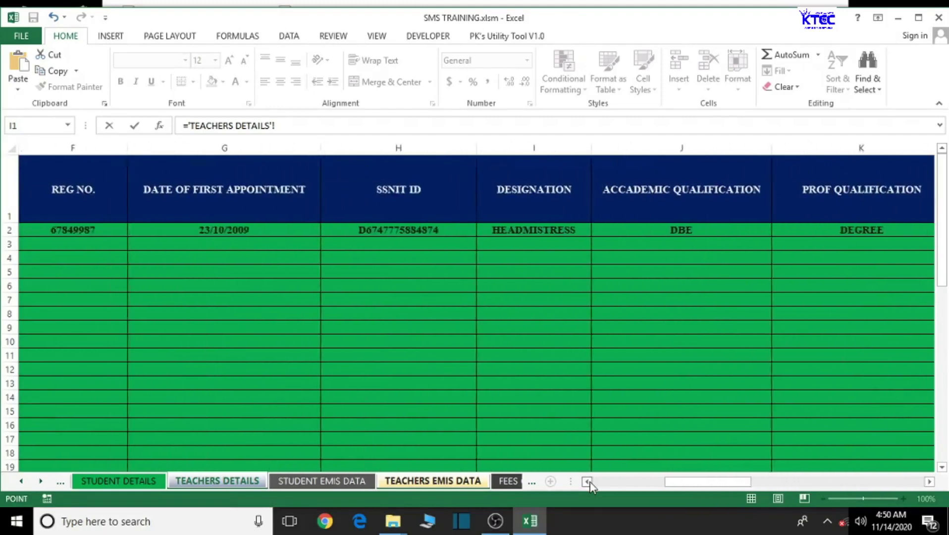
pyautogui.click(587, 481)
pyautogui.click(513, 233)
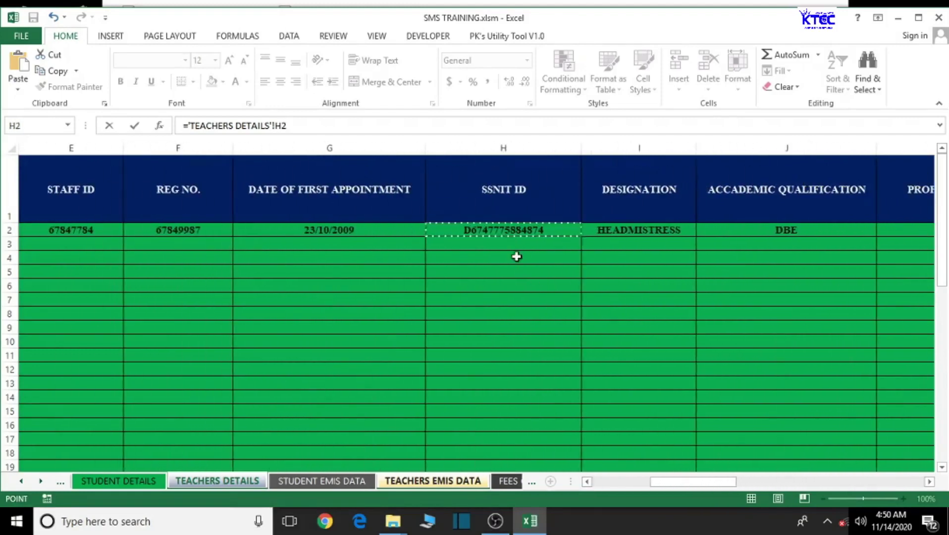
pyautogui.press('Return')
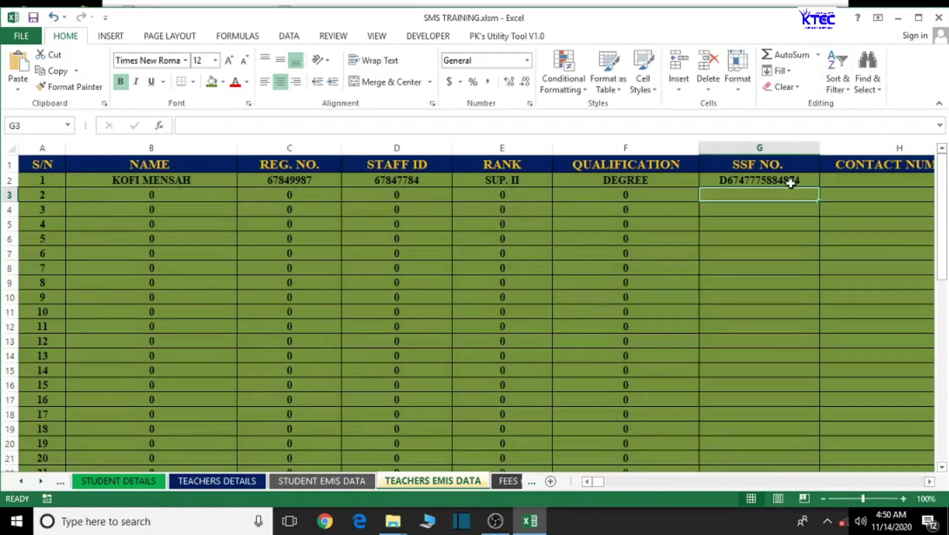
# - Fill the SSF NO. link down column G
pyautogui.click(789, 180)
pyautogui.doubleClick(821, 187)
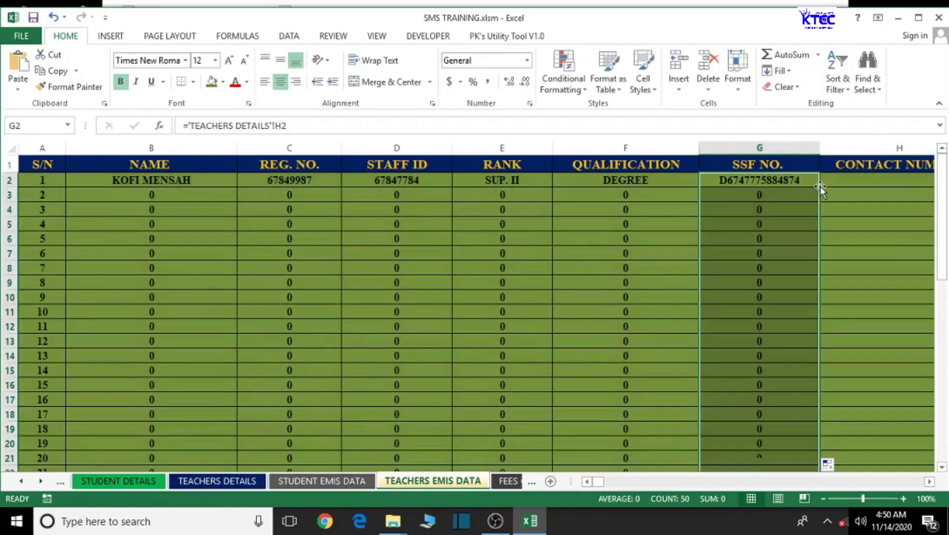
pyautogui.click(929, 481)
pyautogui.click(929, 481)
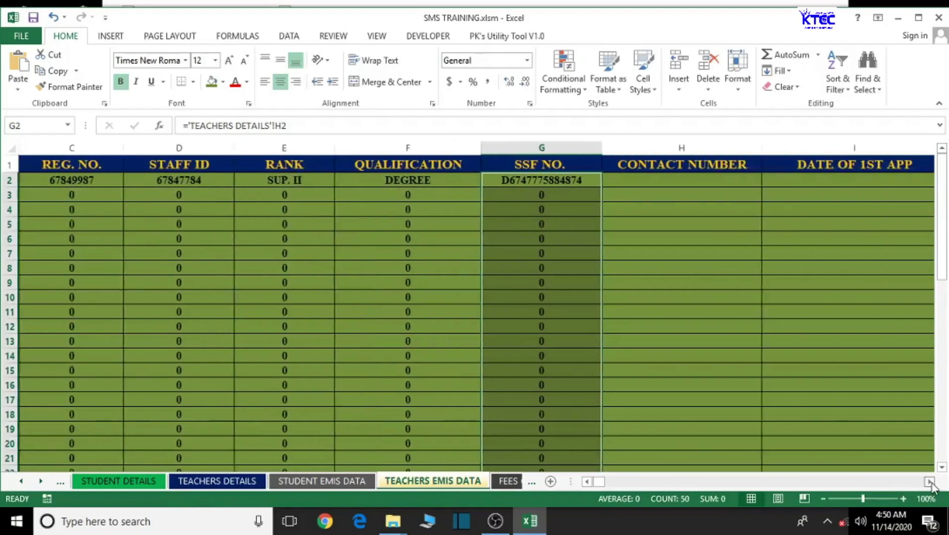
pyautogui.click(929, 481)
pyautogui.click(594, 181)
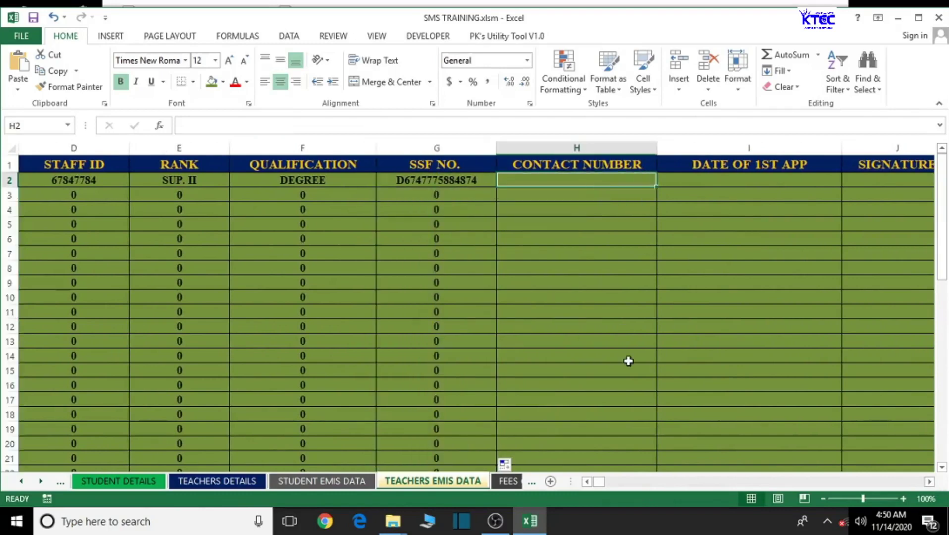
# - Link CONTACT NUMBER cell H2 to ='TEACHERS DETAILS'!N2 and fill it down column H
pyautogui.write('=')
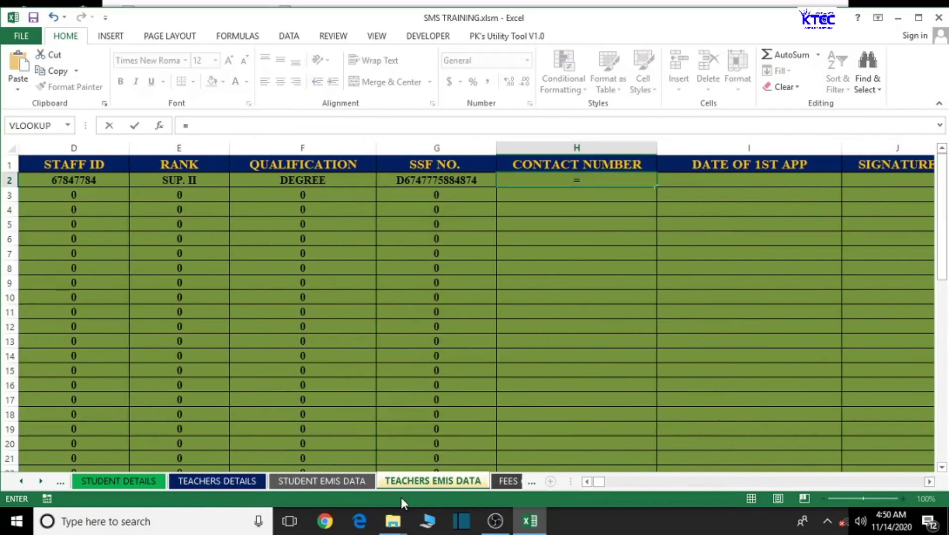
pyautogui.click(213, 481)
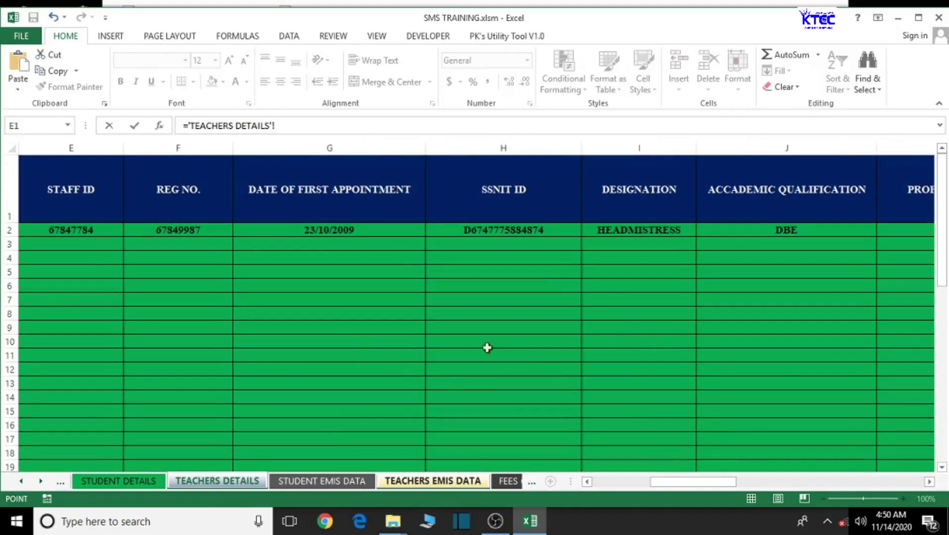
pyautogui.moveTo(929, 483); pyautogui.dragTo(930, 483)
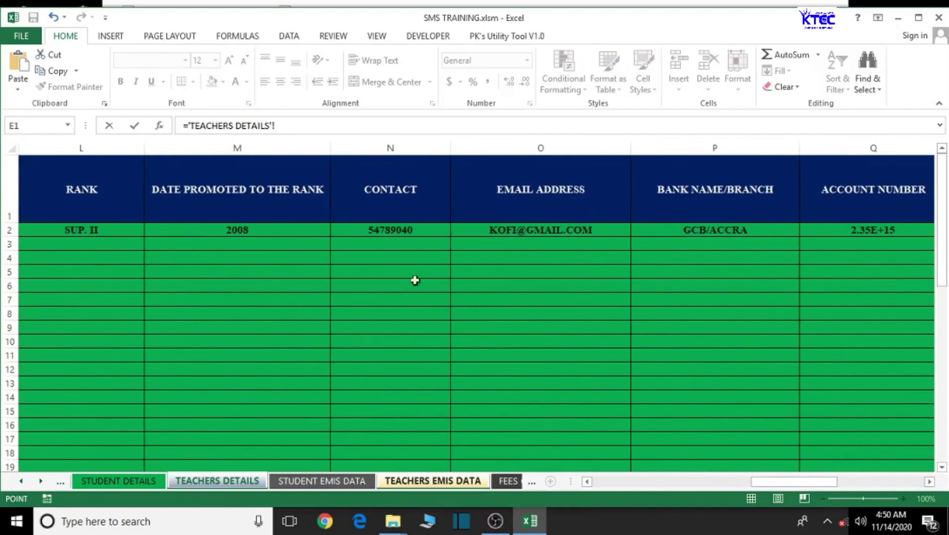
pyautogui.click(375, 234)
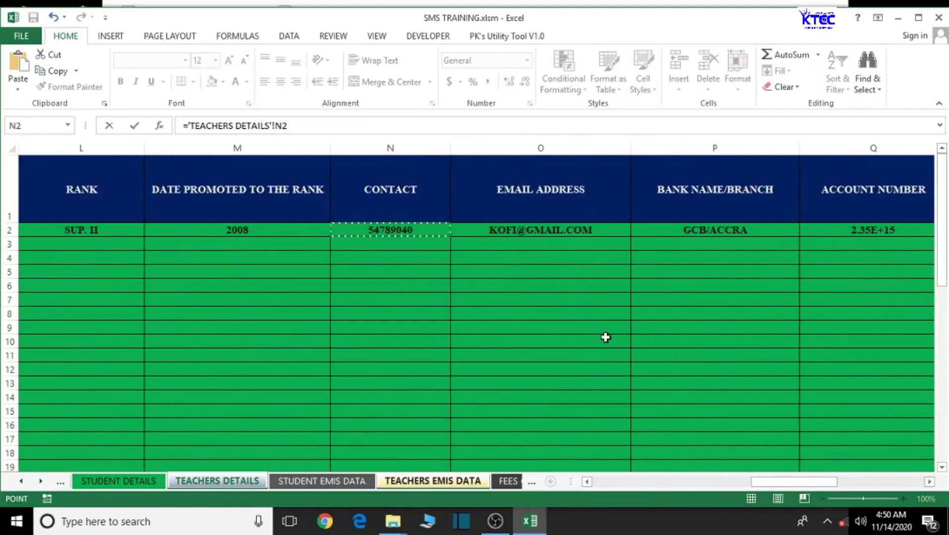
pyautogui.press('Return')
pyautogui.click(608, 181)
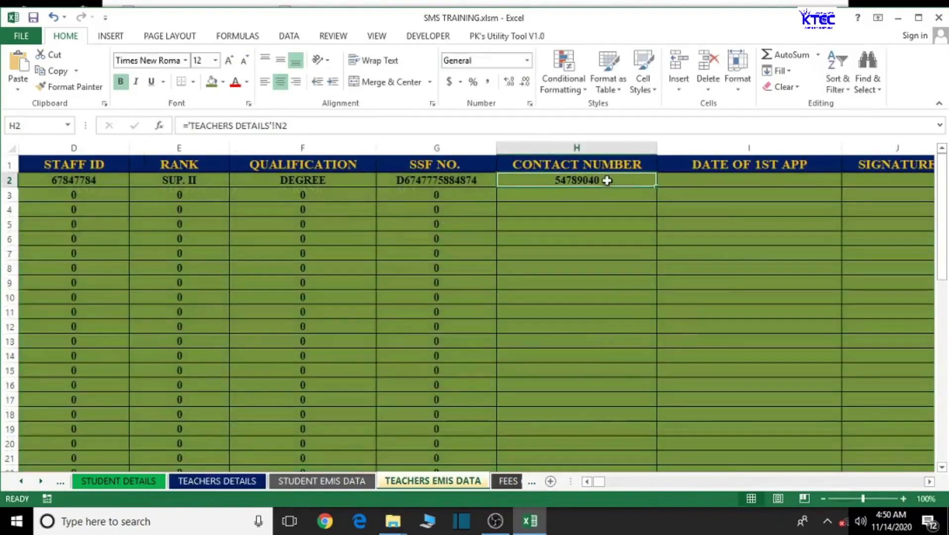
pyautogui.doubleClick(656, 188)
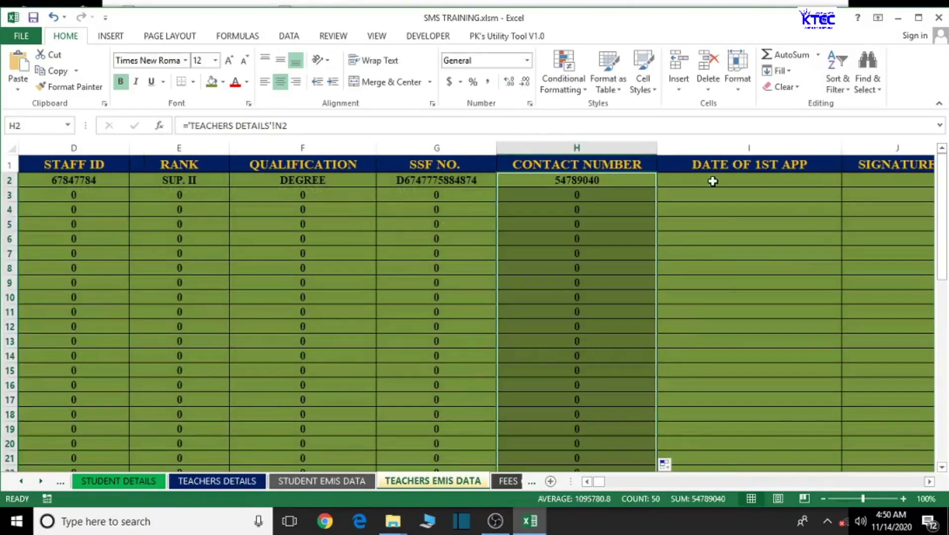
pyautogui.click(713, 181)
# - Link DATE OF 1ST APP cell I2 to ='TEACHERS DETAILS'!G2 and fill it down column I
pyautogui.write('=')
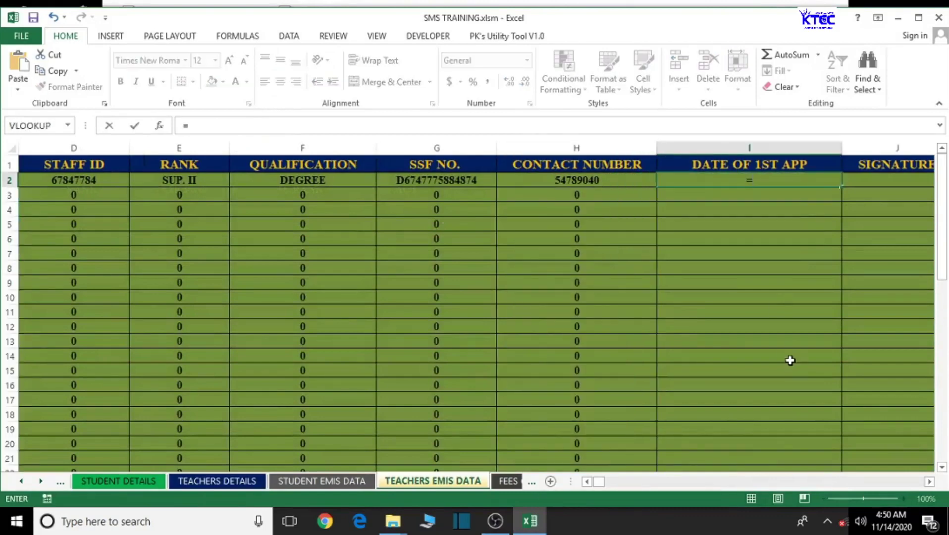
pyautogui.click(253, 482)
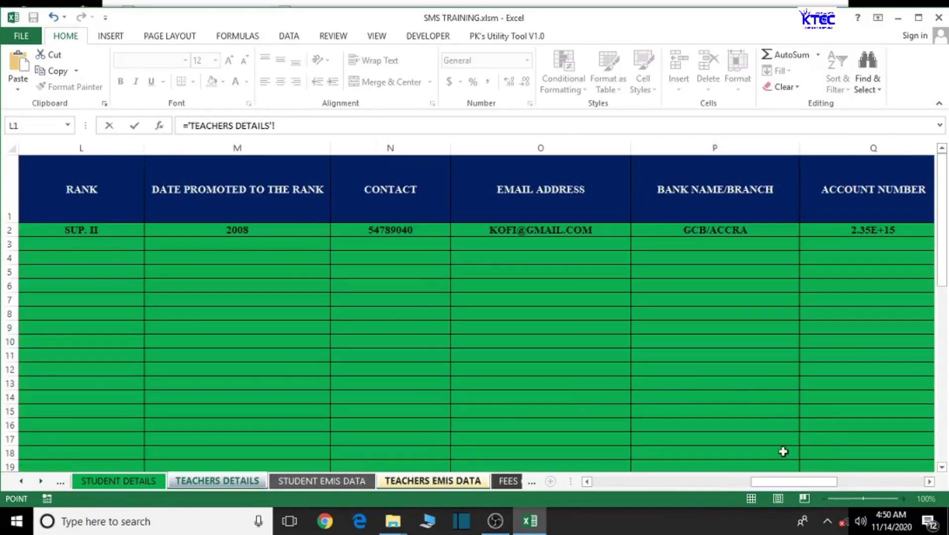
pyautogui.click(929, 482)
pyautogui.click(930, 482)
pyautogui.click(930, 481)
pyautogui.click(930, 482)
pyautogui.click(929, 482)
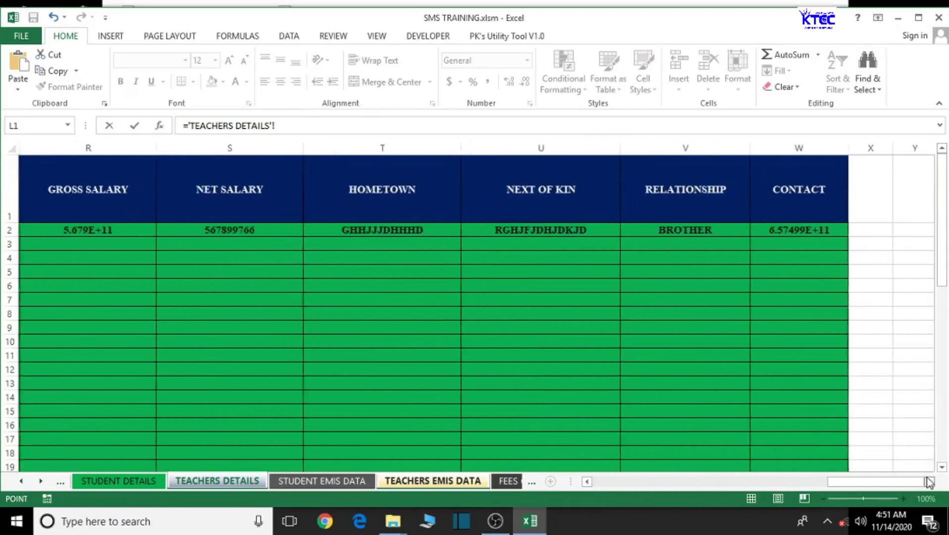
pyautogui.moveTo(857, 488); pyautogui.dragTo(688, 494)
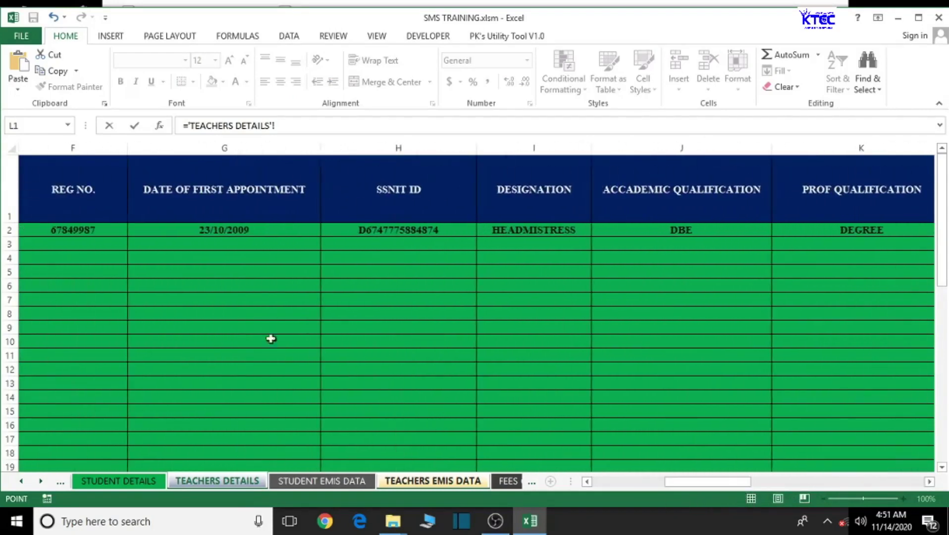
pyautogui.click(226, 234)
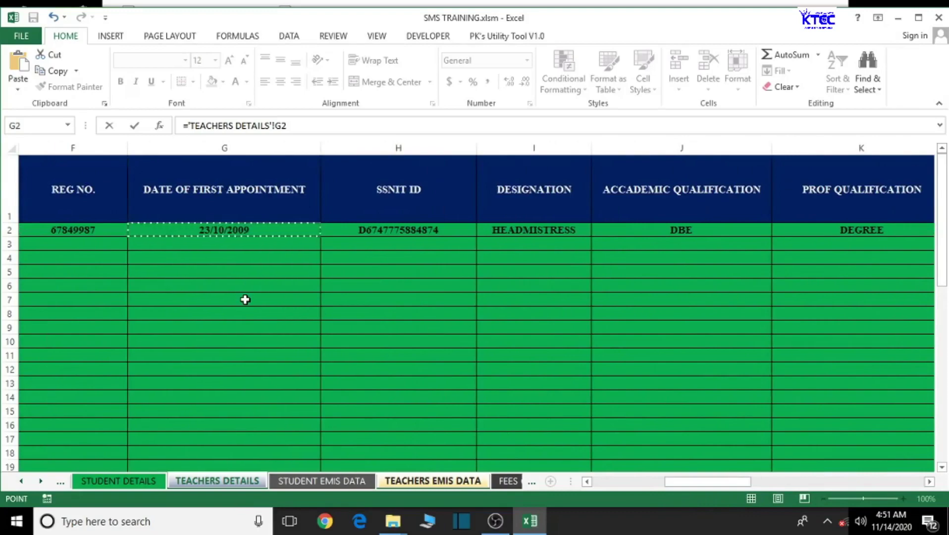
pyautogui.press('Return')
pyautogui.click(825, 183)
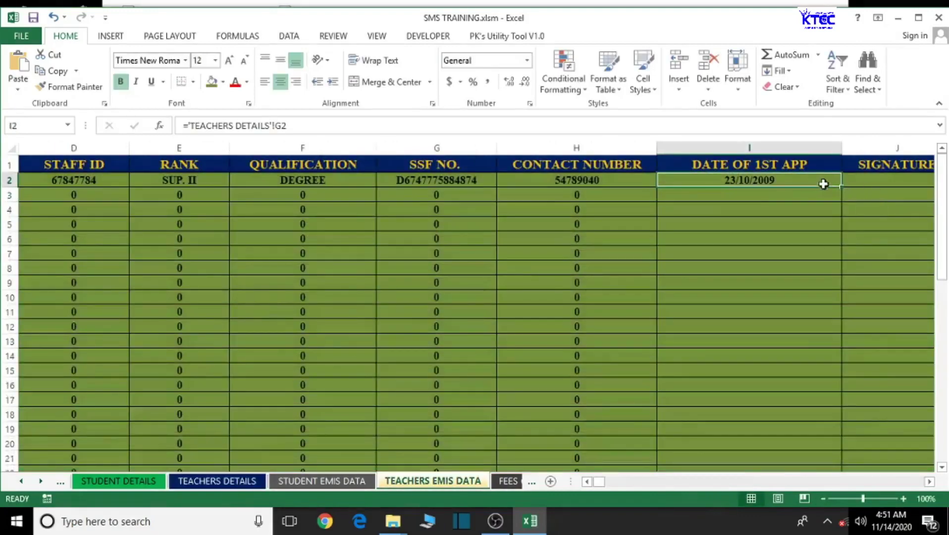
pyautogui.doubleClick(841, 187)
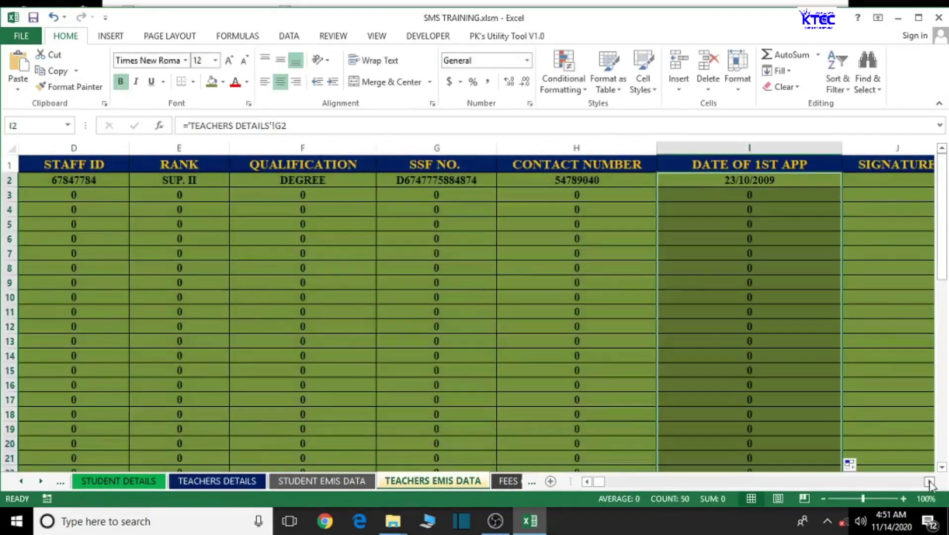
pyautogui.click(929, 481)
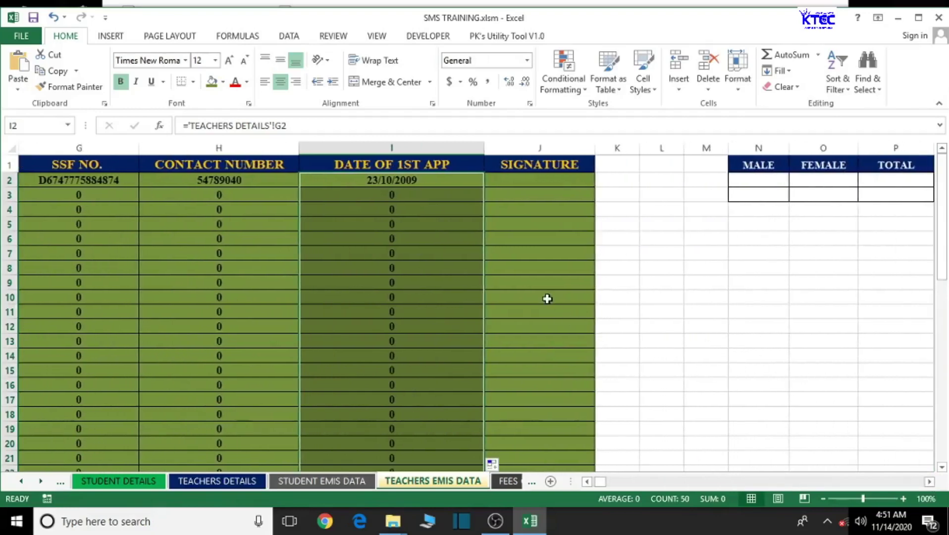
# - Save the SMS TRAINING workbook, accepting the personal-information warning, and select N2
pyautogui.click(546, 298)
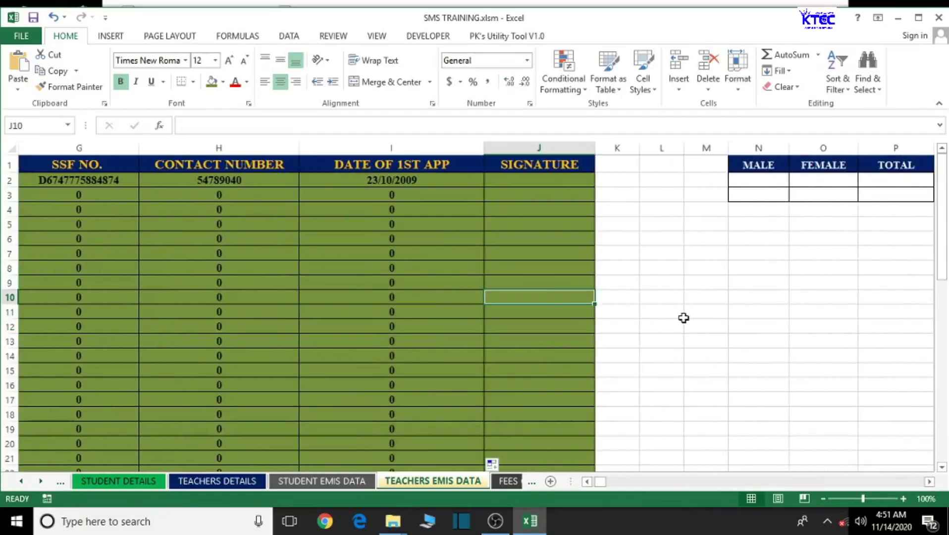
pyautogui.hotkey('ctrl', 's')
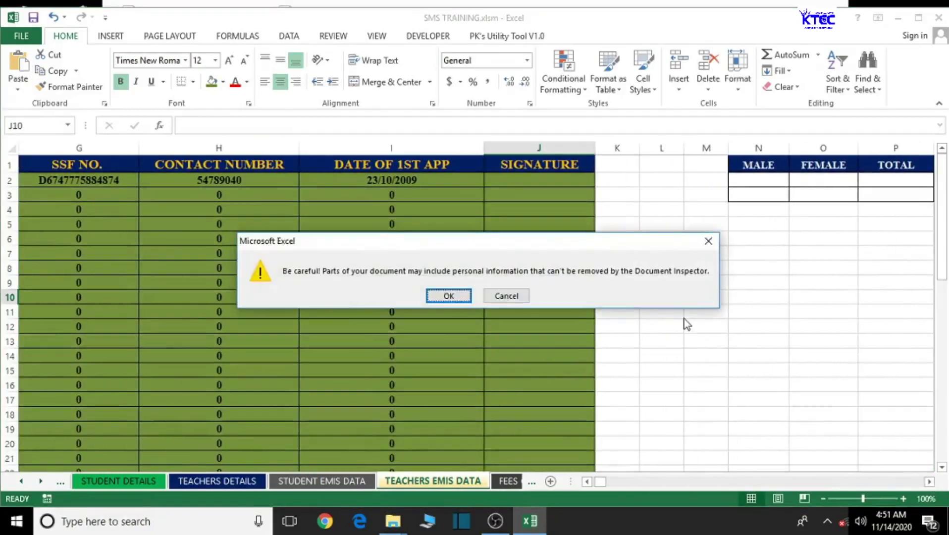
pyautogui.click(449, 296)
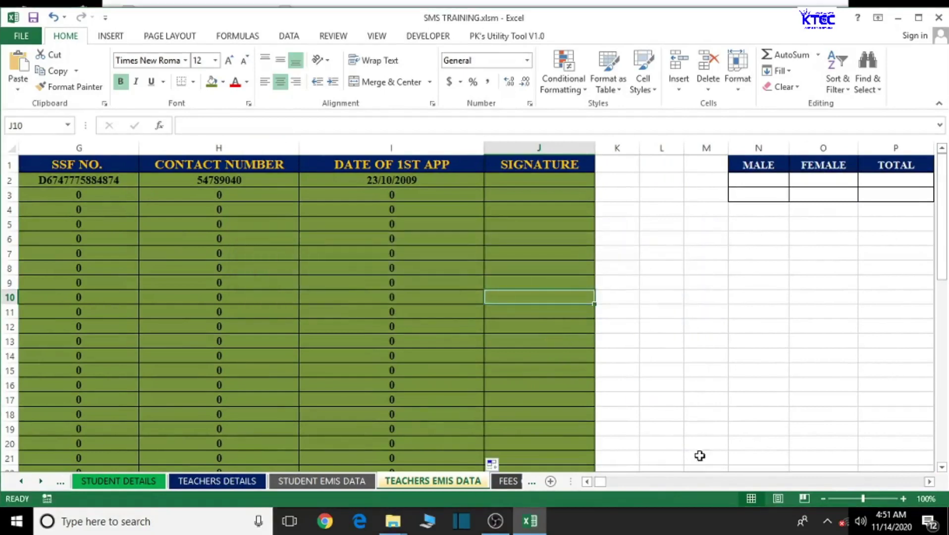
pyautogui.click(768, 184)
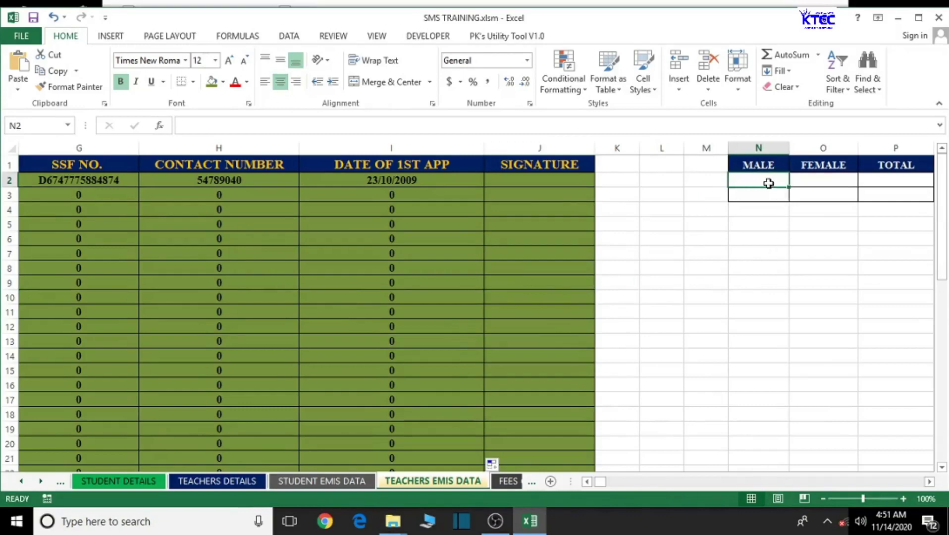
# - Apply the Heading 2 cell style to the MALE, FEMALE and TOTAL cells N2:P2
pyautogui.keyDown('ctrl'); pyautogui.click(815, 181); pyautogui.keyUp('ctrl')
pyautogui.keyDown('ctrl'); pyautogui.click(868, 182); pyautogui.keyUp('ctrl')
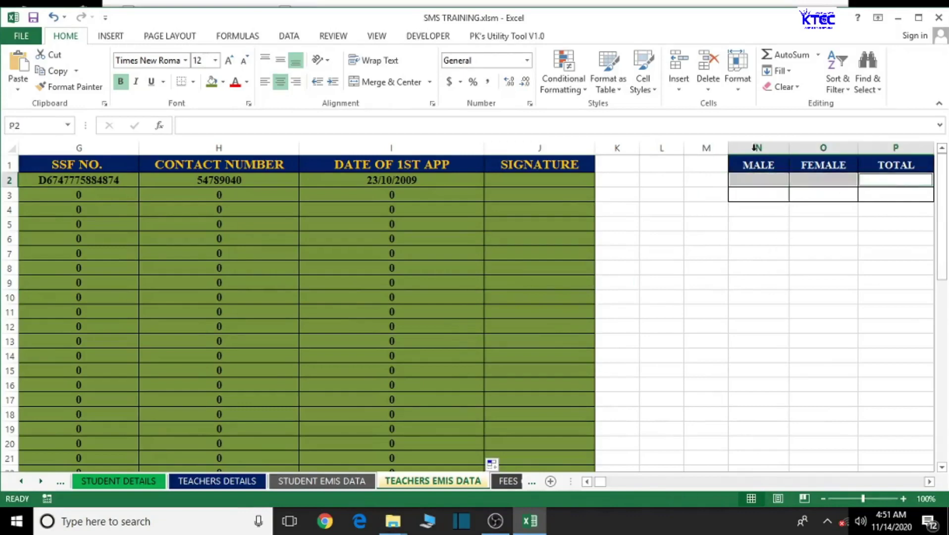
pyautogui.click(650, 91)
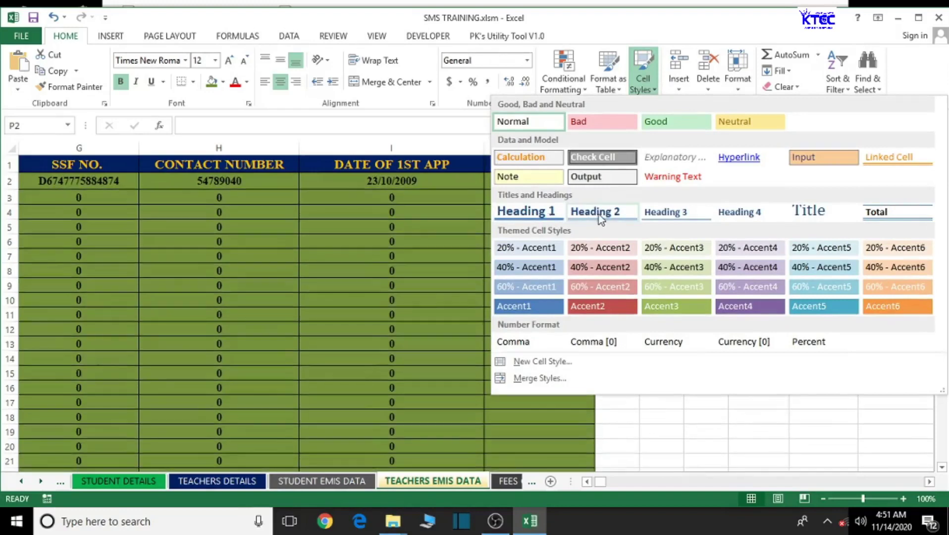
pyautogui.click(599, 215)
# - Check the new Heading 2 formatting on N2, O2 and P2, ending in N2
pyautogui.click(738, 270)
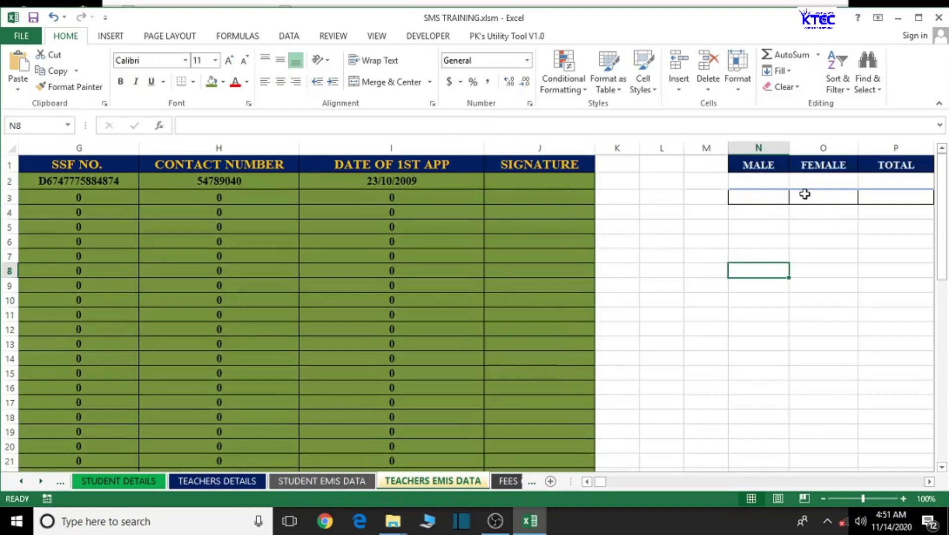
pyautogui.click(767, 184)
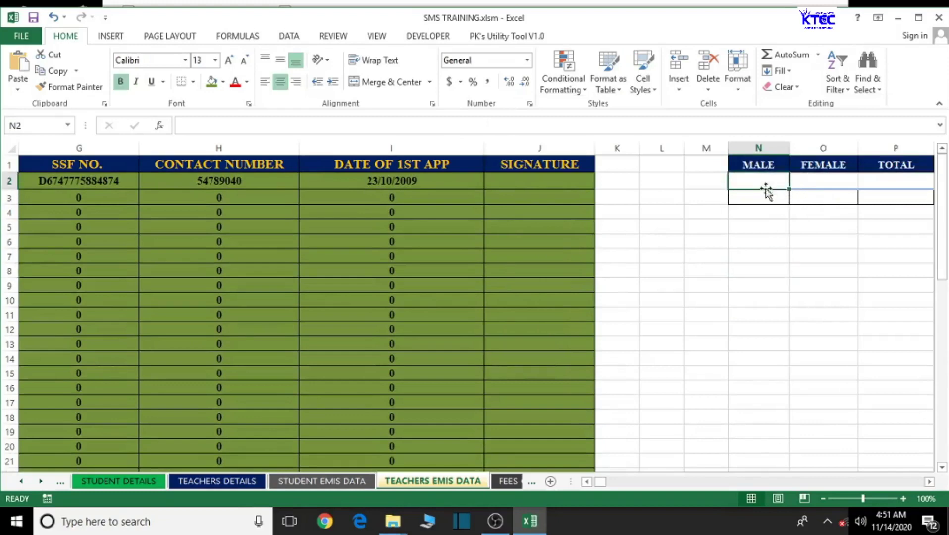
pyautogui.click(811, 180)
pyautogui.click(884, 185)
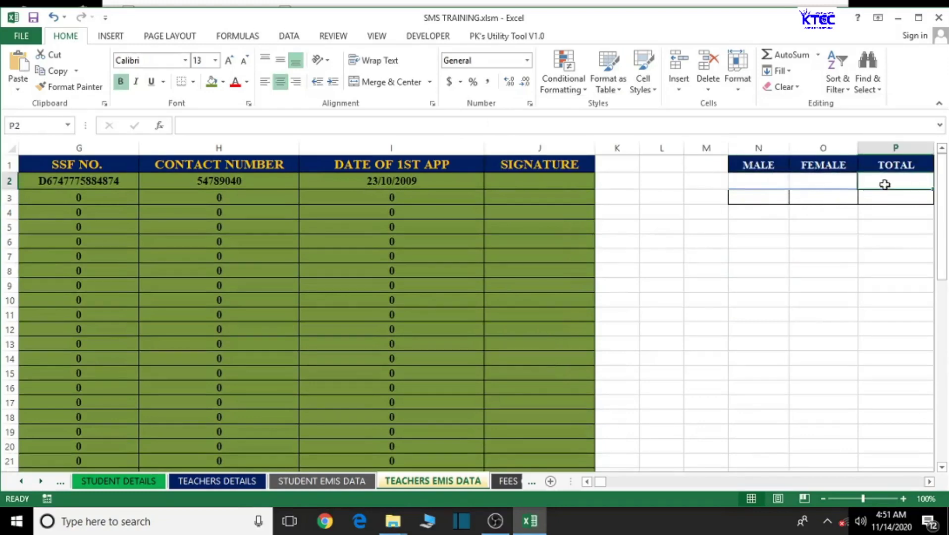
pyautogui.click(756, 182)
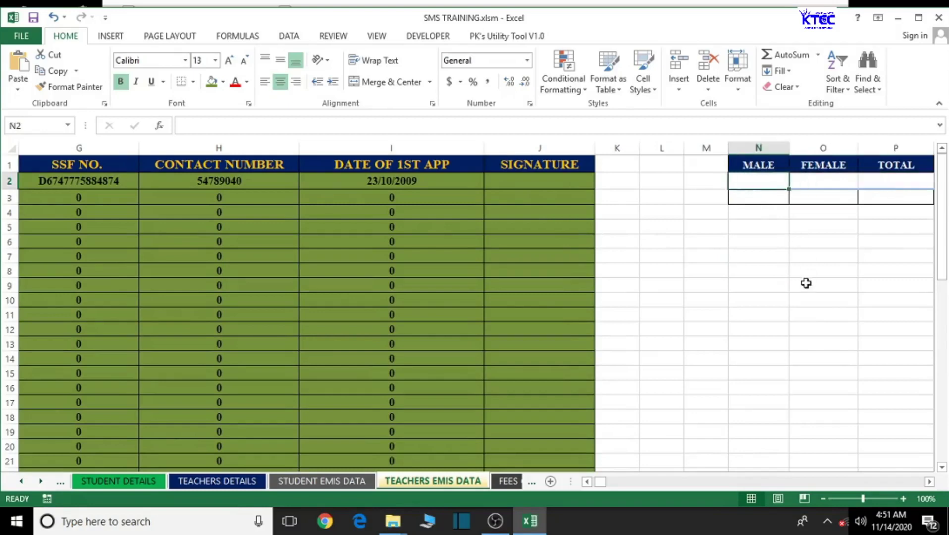
# - Begin =COUNTIF( in the MALE cell N2 and scroll left toward column A
pyautogui.write('=')
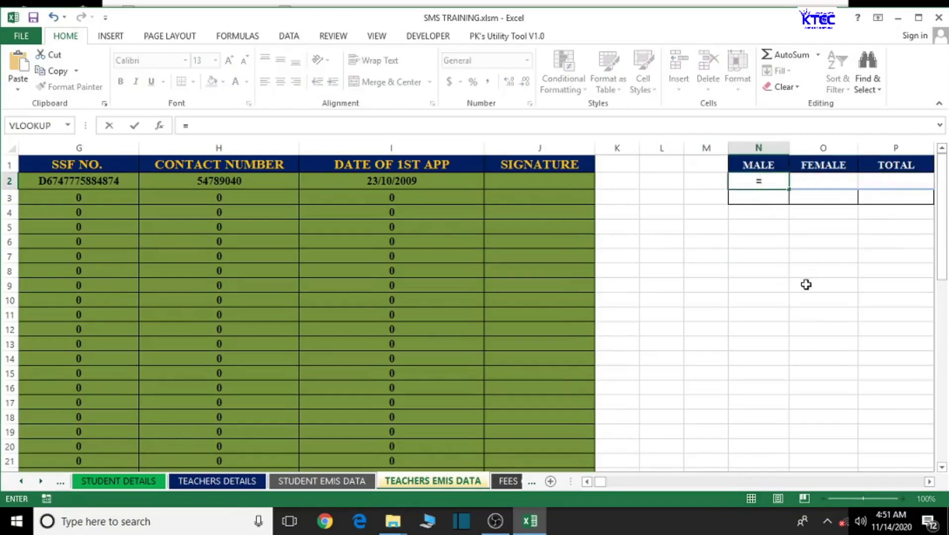
pyautogui.write('COUNT')
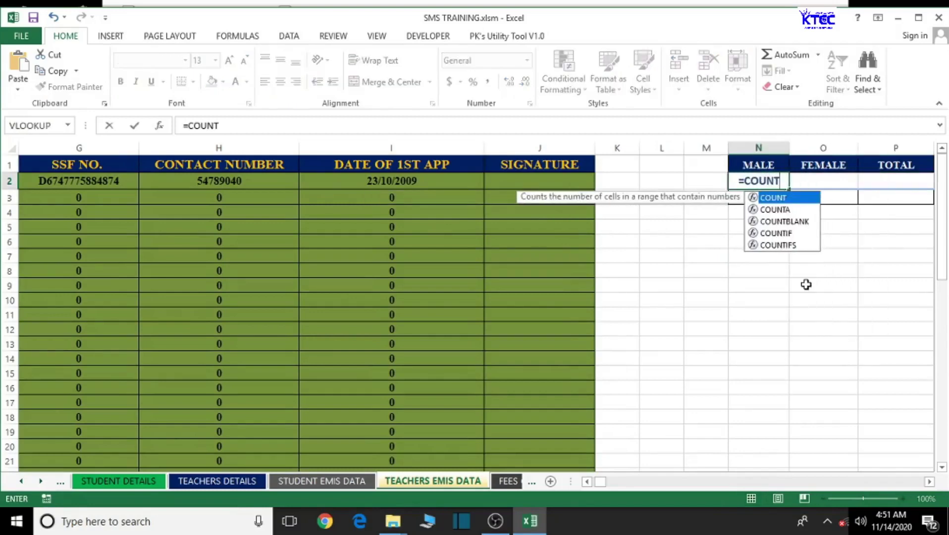
pyautogui.write('IF(')
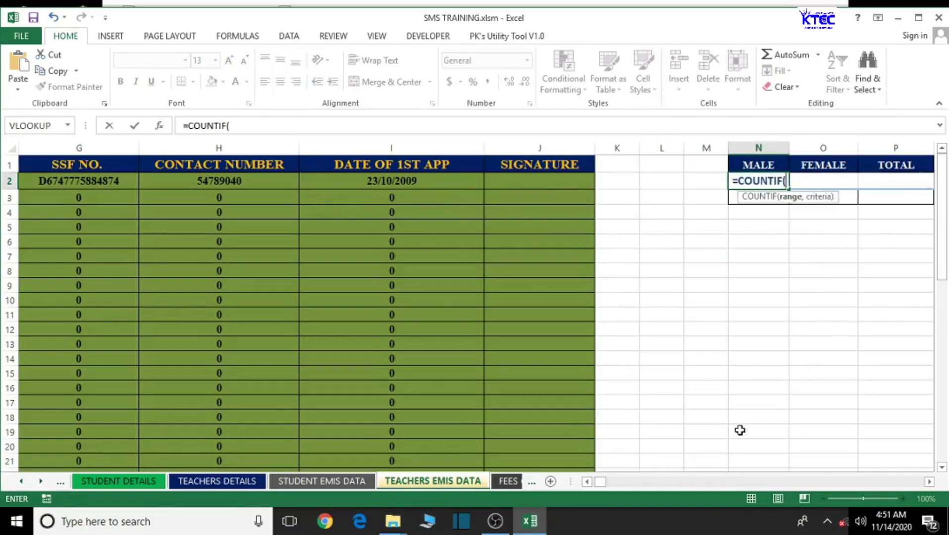
pyautogui.hscroll(-6, 586, 480)
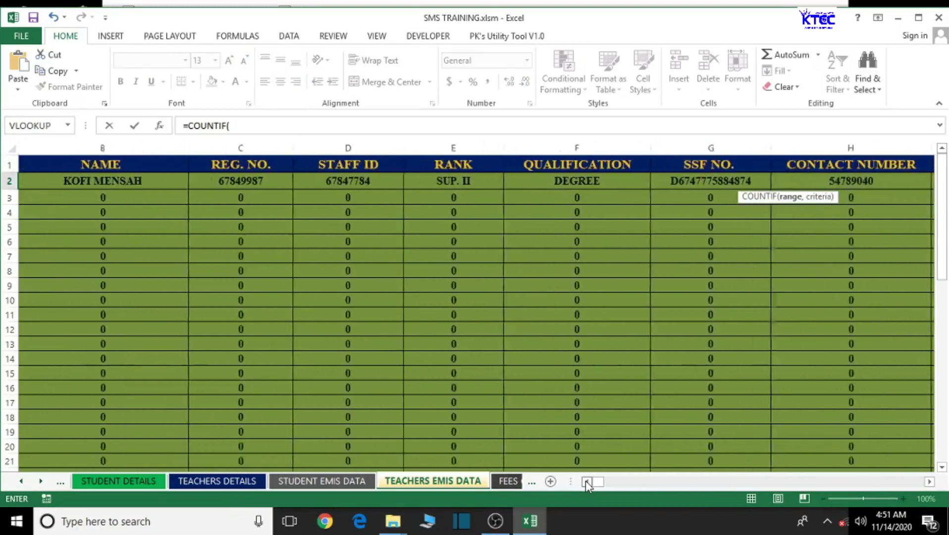
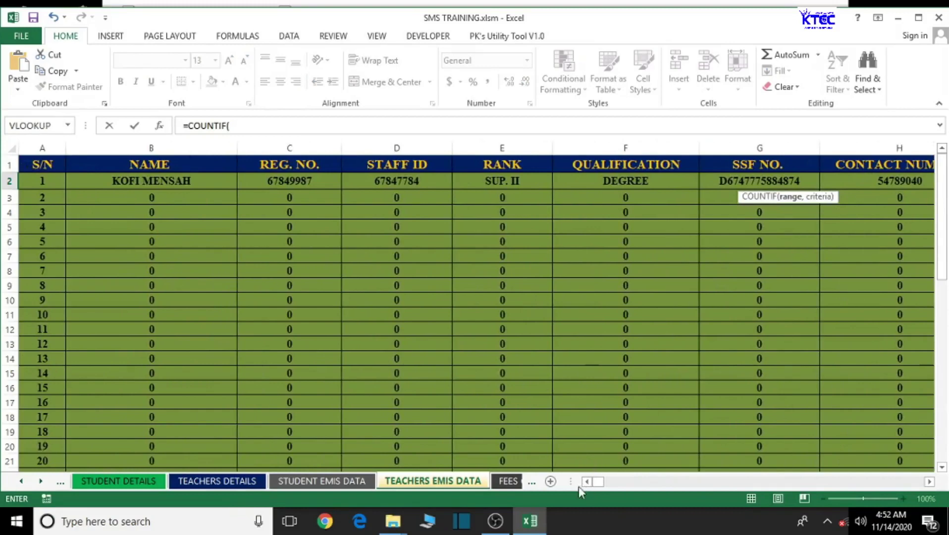
# - Erase and cancel the unfinished =COUNTIF( entry so the MALE count cell is empty
pyautogui.moveTo(928, 482); pyautogui.dragTo(931, 483)
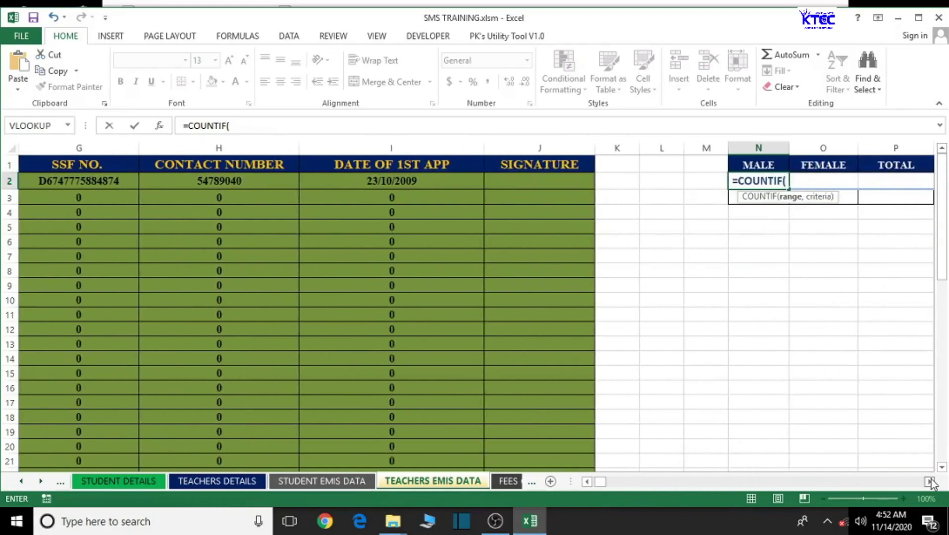
pyautogui.moveTo(931, 483); pyautogui.dragTo(931, 483)
pyautogui.moveTo(599, 486); pyautogui.dragTo(592, 489)
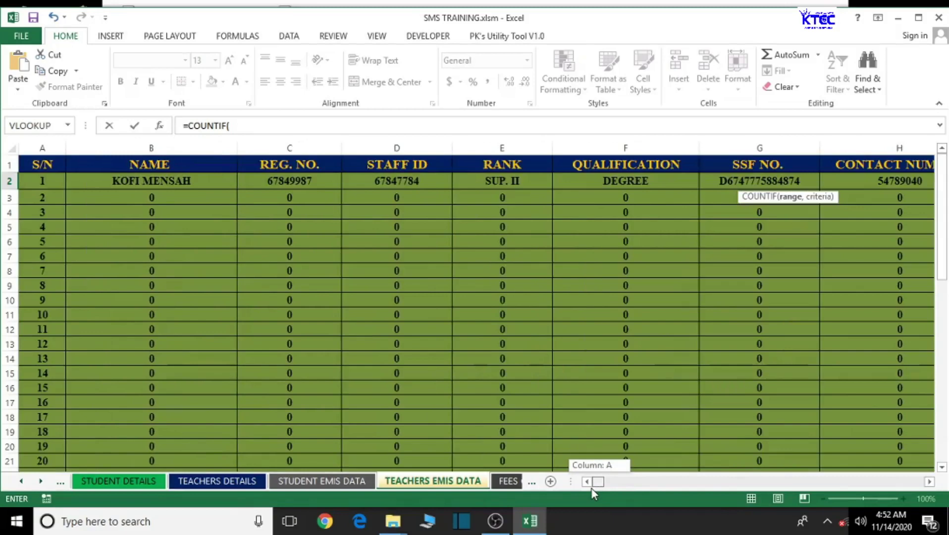
pyautogui.moveTo(594, 493); pyautogui.dragTo(600, 492)
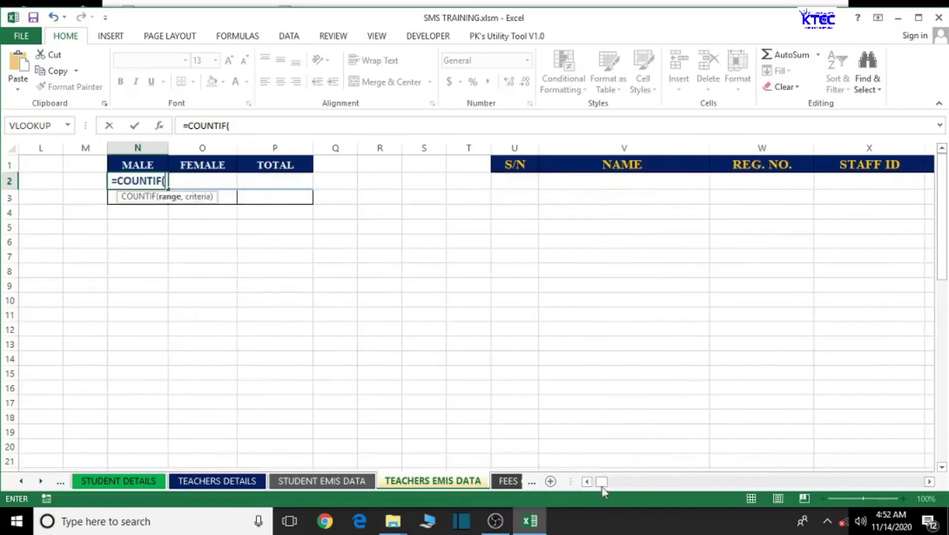
pyautogui.press('BackSpace')
pyautogui.press('BackSpace')
pyautogui.press('BackSpace')
pyautogui.press('BackSpace')
pyautogui.press('BackSpace')
pyautogui.press('BackSpace')
pyautogui.press('BackSpace')
pyautogui.press('Escape')
pyautogui.click(583, 415)
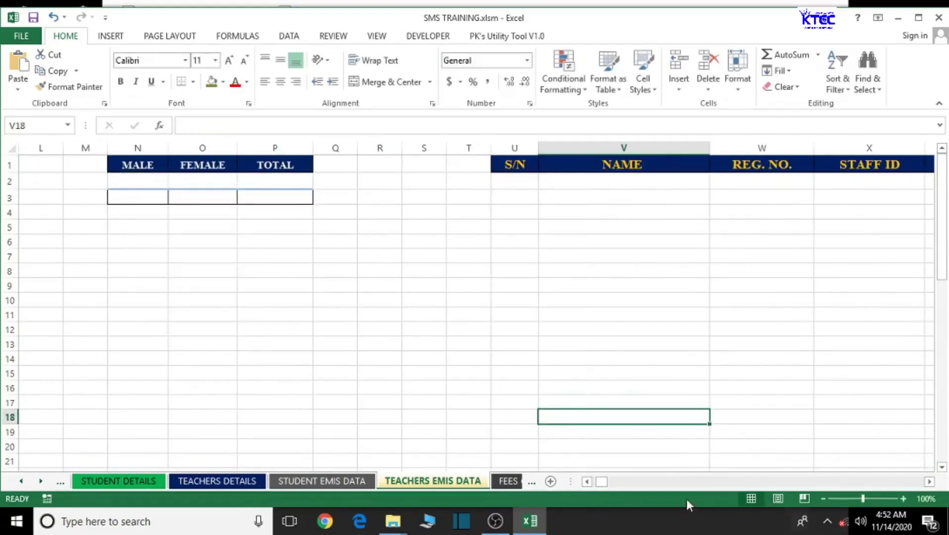
# - Review the TEACHERS DETAILS sheet, scrolling across its later columns
pyautogui.moveTo(590, 481); pyautogui.dragTo(591, 481)
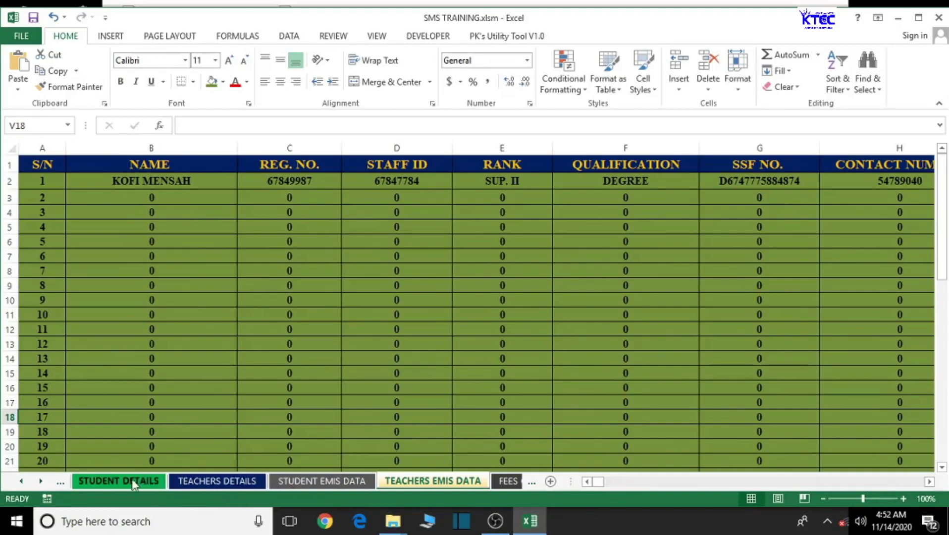
pyautogui.click(182, 481)
pyautogui.moveTo(687, 482); pyautogui.dragTo(906, 491)
pyautogui.click(929, 482)
pyautogui.click(929, 482)
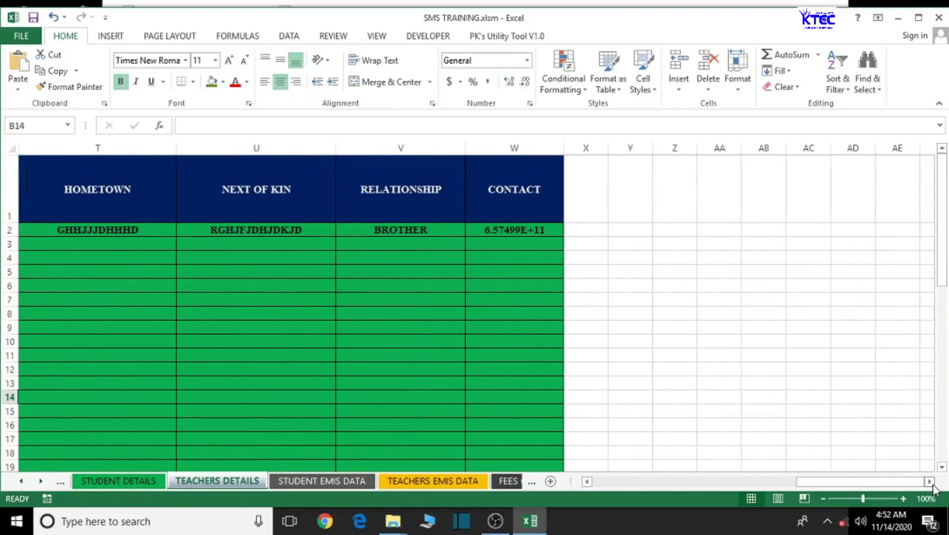
pyautogui.moveTo(841, 483); pyautogui.dragTo(745, 488)
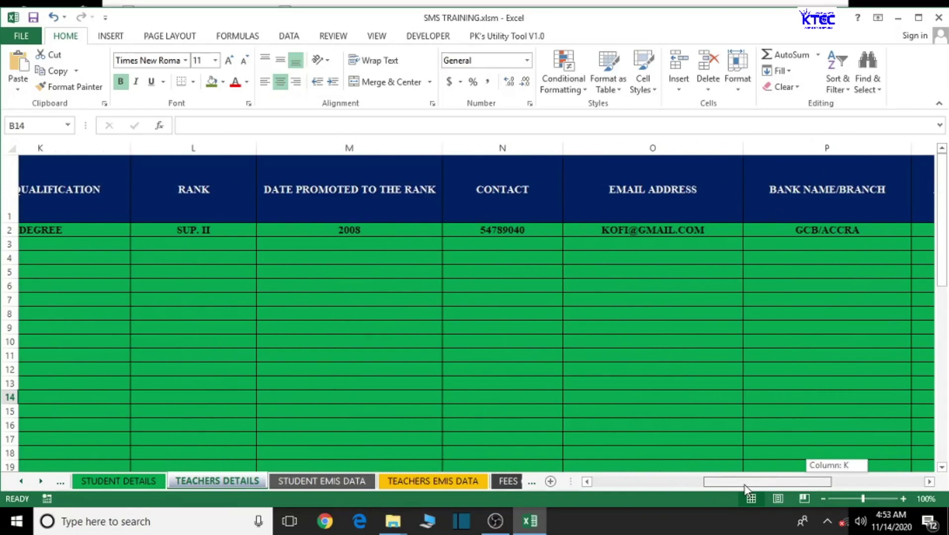
pyautogui.moveTo(745, 488); pyautogui.dragTo(741, 488)
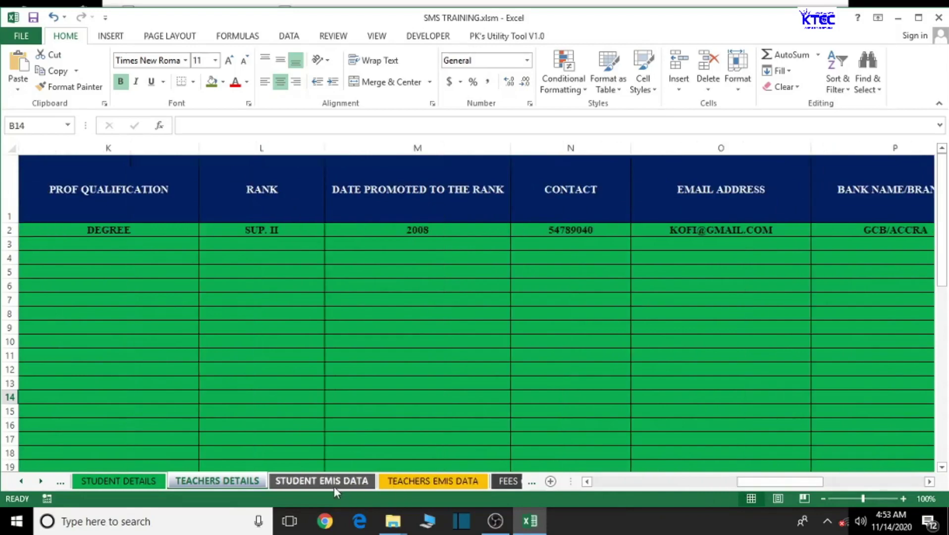
# - Return to TEACHERS EMIS DATA and select the SIGNATURE column J
pyautogui.click(409, 485)
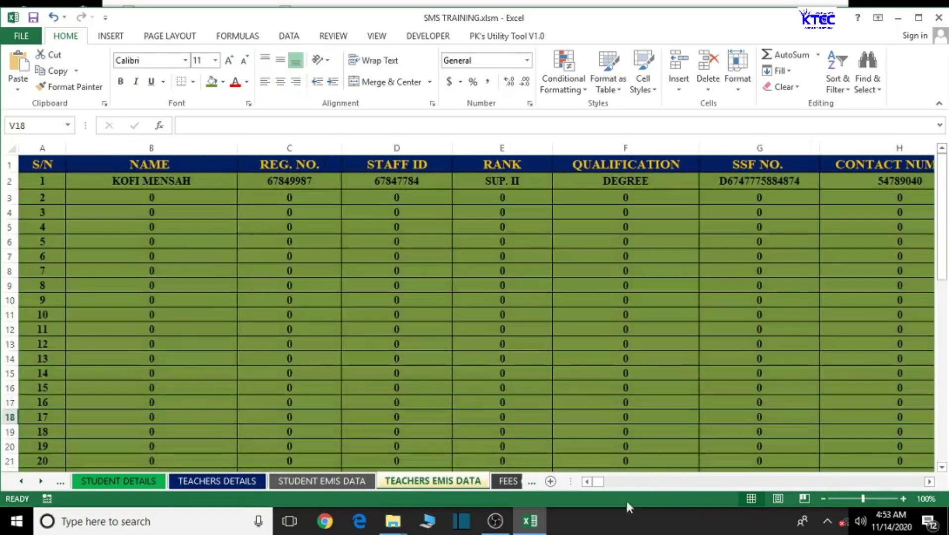
pyautogui.moveTo(597, 485); pyautogui.dragTo(856, 493)
pyautogui.hscroll(7, 919, 488)
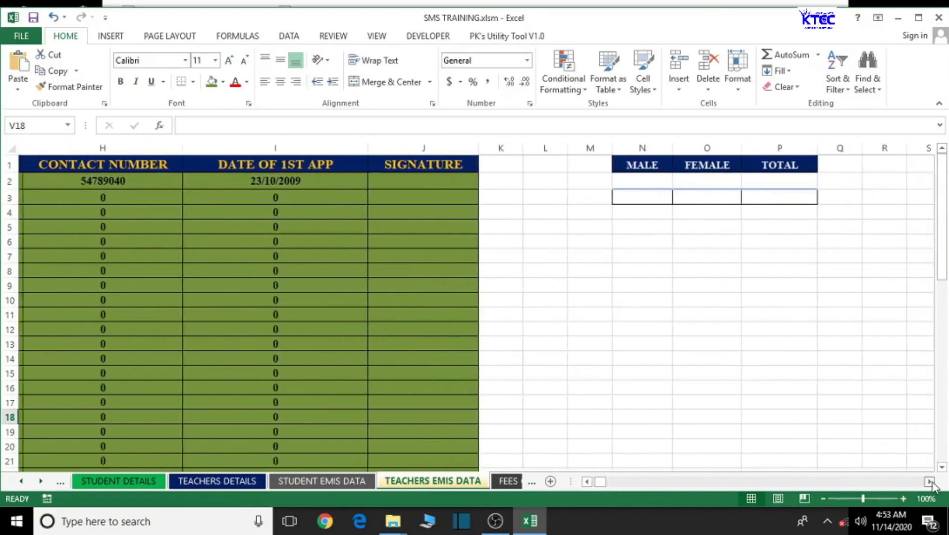
pyautogui.click(423, 148)
# - Insert a narrow column before SIGNATURE and head it GENDER in J1
pyautogui.rightClick(427, 149)
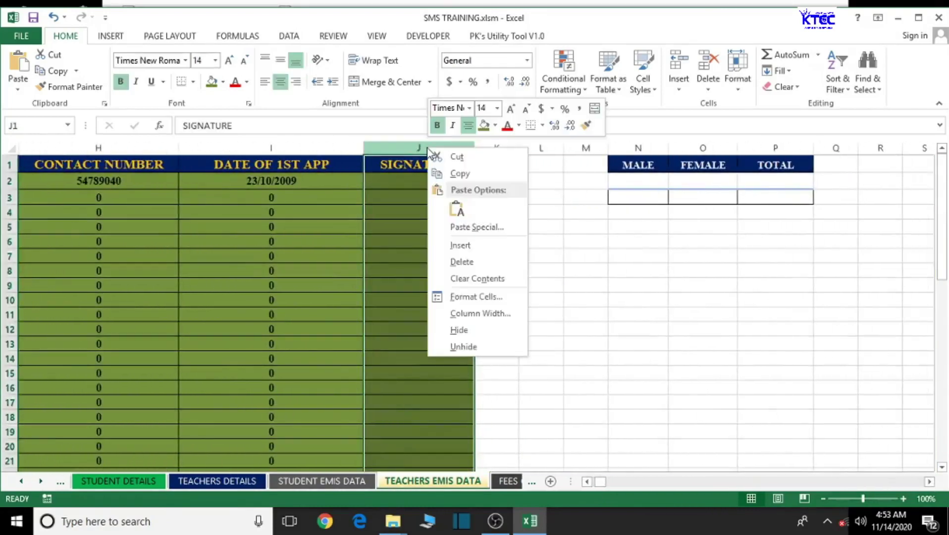
pyautogui.click(461, 245)
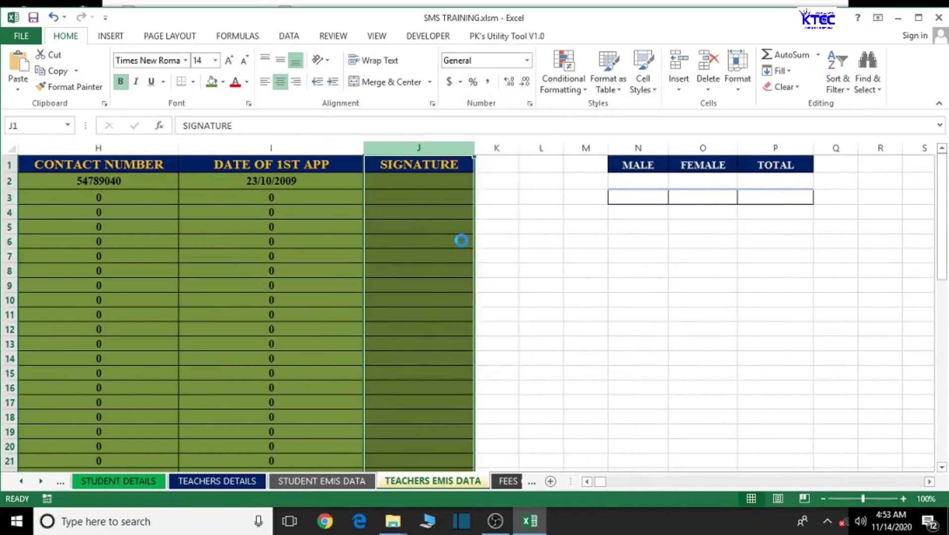
pyautogui.moveTo(549, 148); pyautogui.dragTo(467, 172)
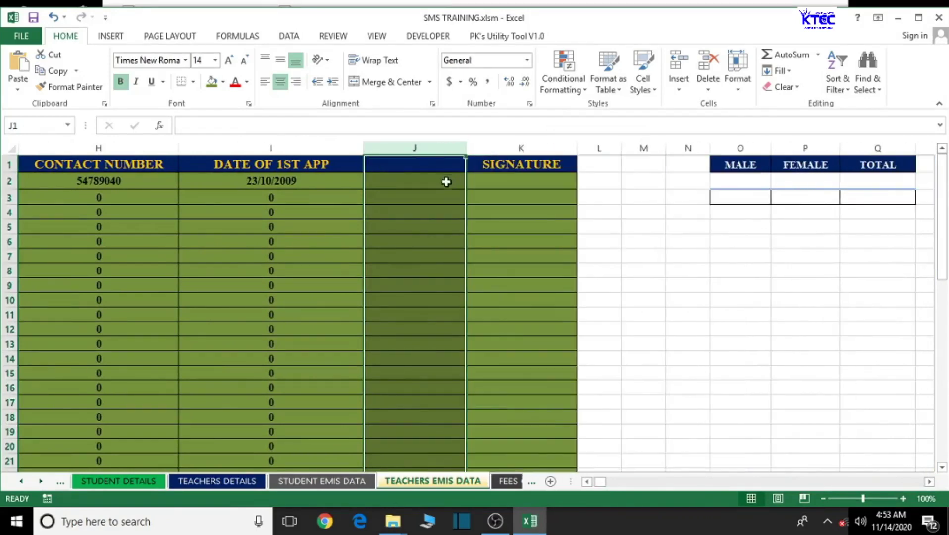
pyautogui.click(415, 166)
pyautogui.write('GENDER')
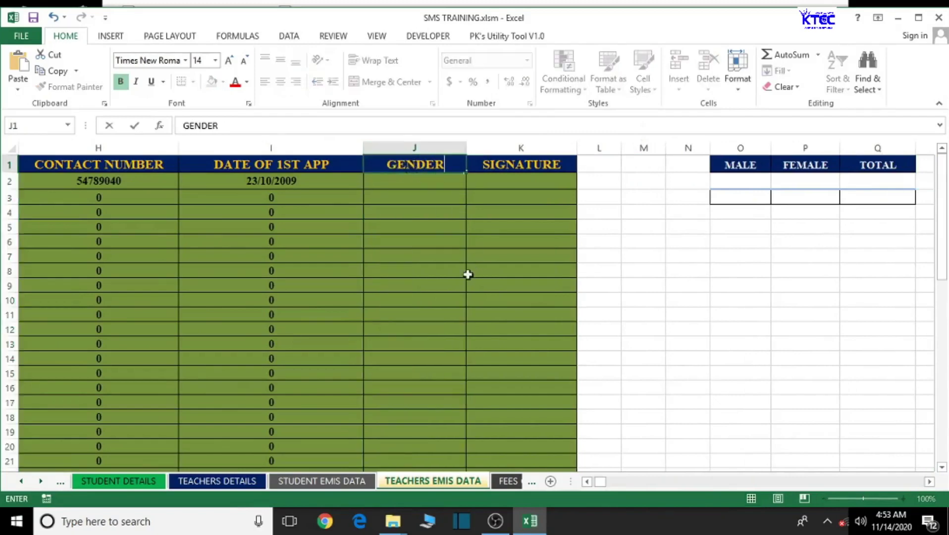
pyautogui.click(407, 243)
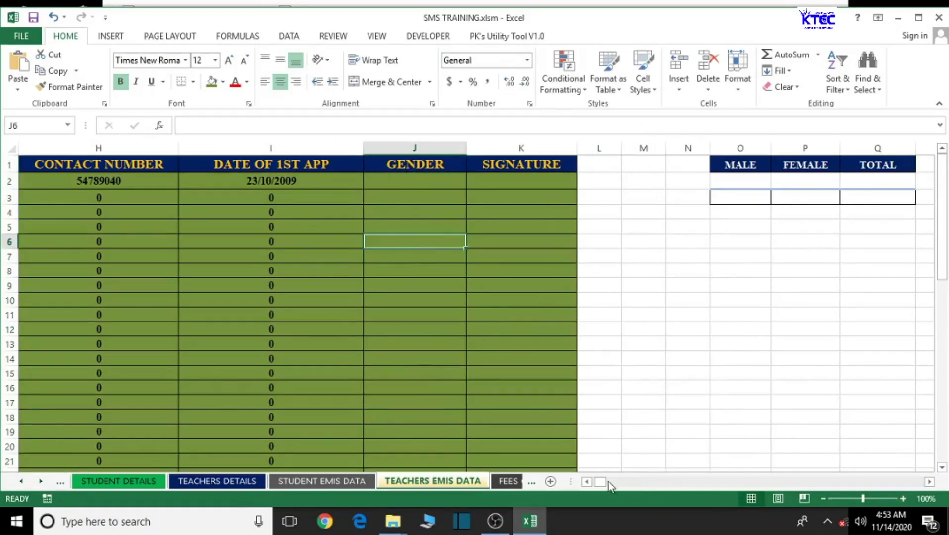
pyautogui.moveTo(603, 481); pyautogui.dragTo(597, 486)
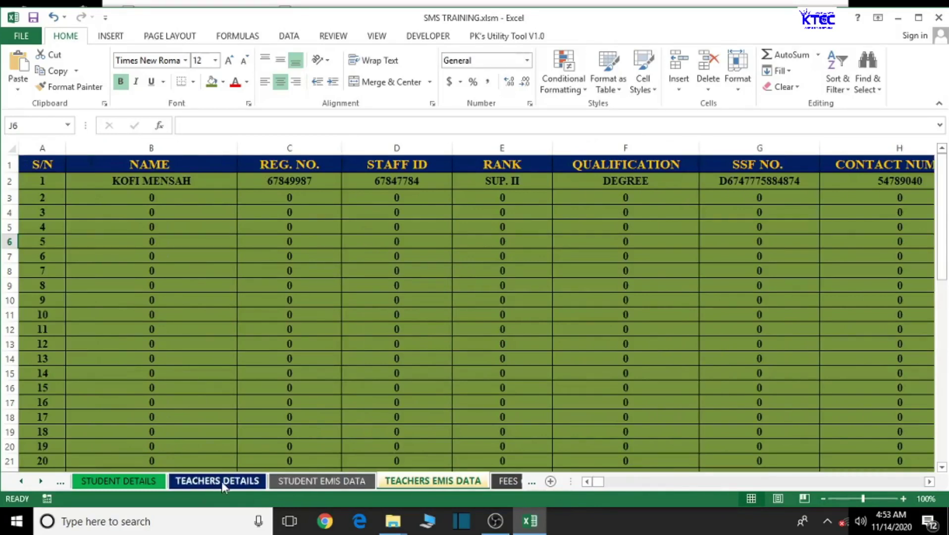
# - Link J2 to the first teacher's gender in TEACHERS DETAILS cell C2
pyautogui.click(48, 481)
pyautogui.click(50, 481)
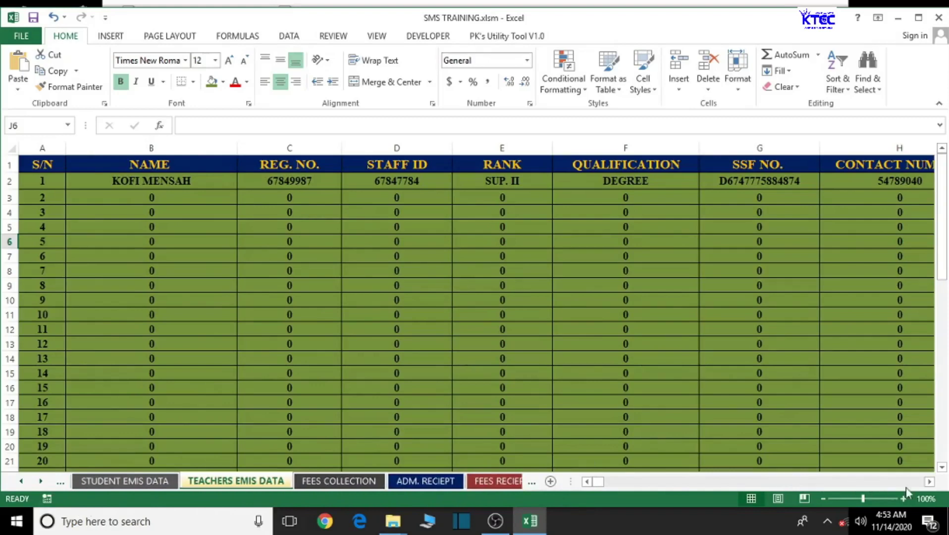
pyautogui.hscroll(5, 672, 174)
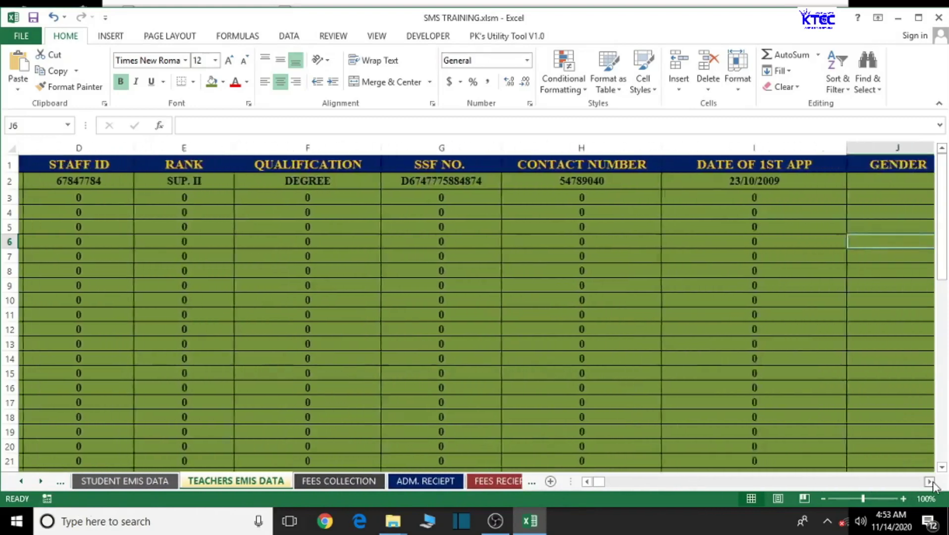
pyautogui.click(671, 179)
pyautogui.write('=')
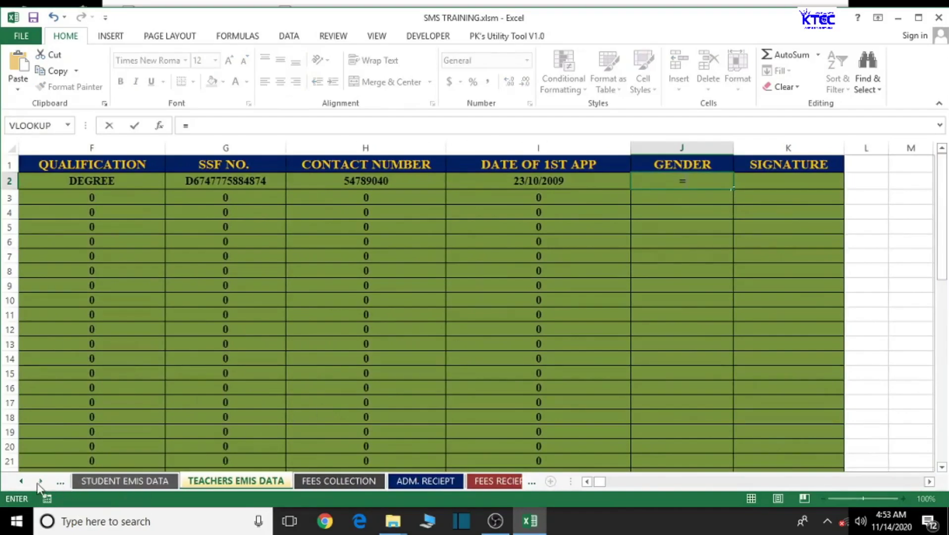
pyautogui.click(24, 482)
pyautogui.click(121, 480)
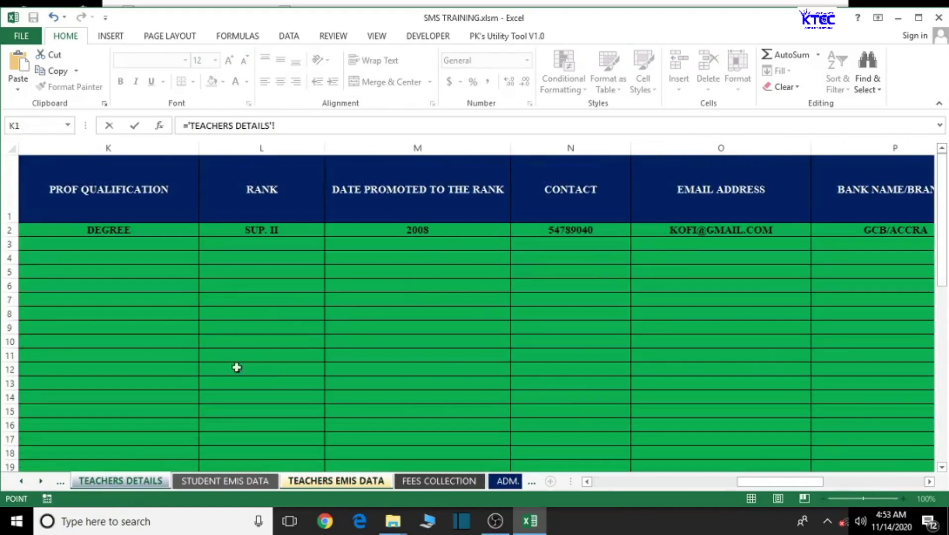
pyautogui.click(587, 481)
pyautogui.moveTo(750, 485); pyautogui.dragTo(599, 503)
pyautogui.click(282, 236)
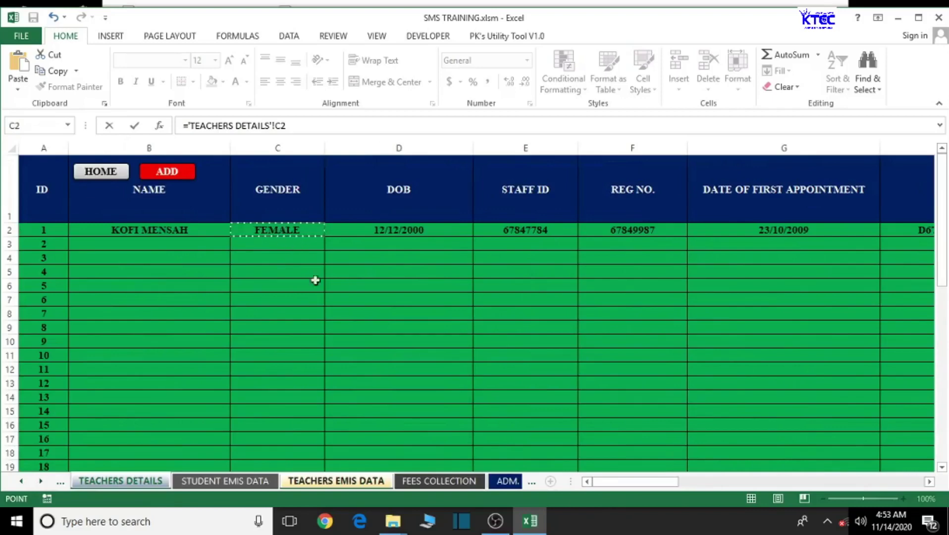
pyautogui.press('Return')
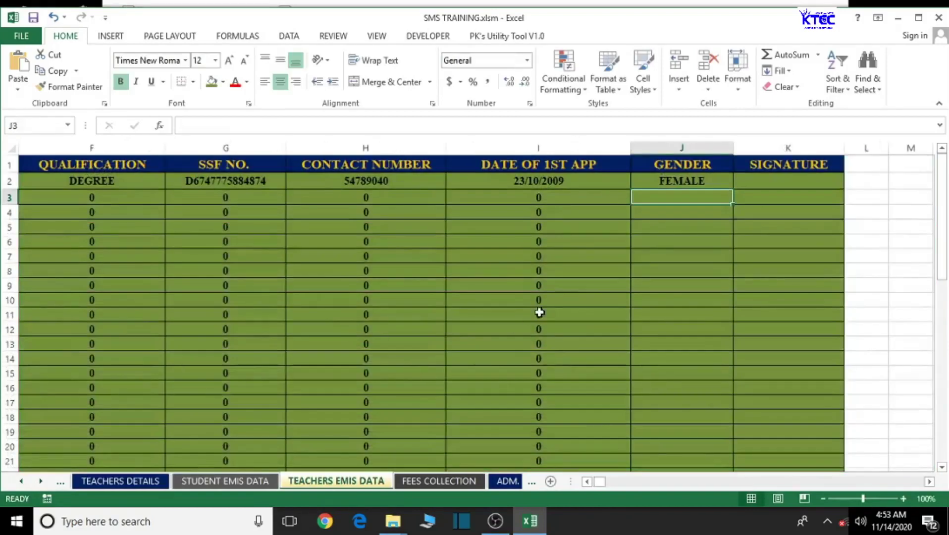
# - Fill the gender link formula down column J to row 51 and verify J51
pyautogui.click(683, 181)
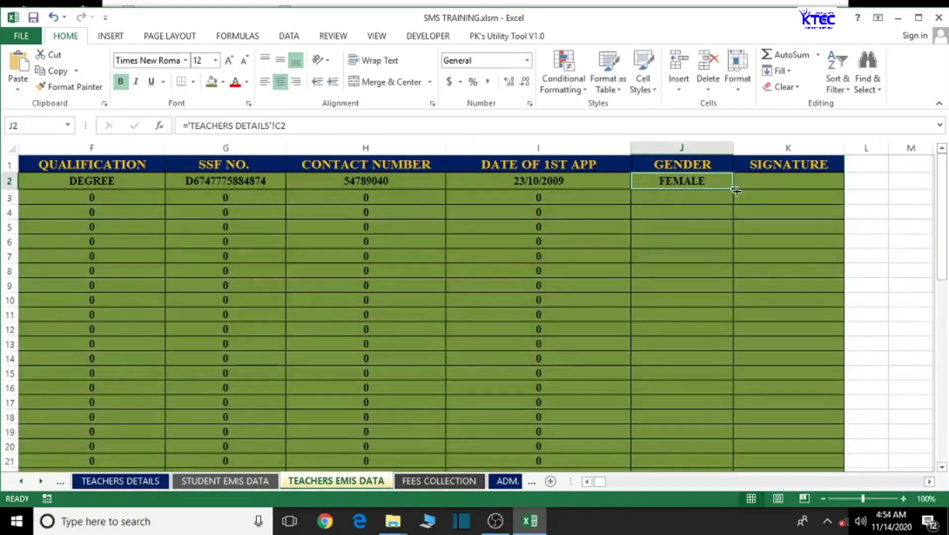
pyautogui.doubleClick(733, 188)
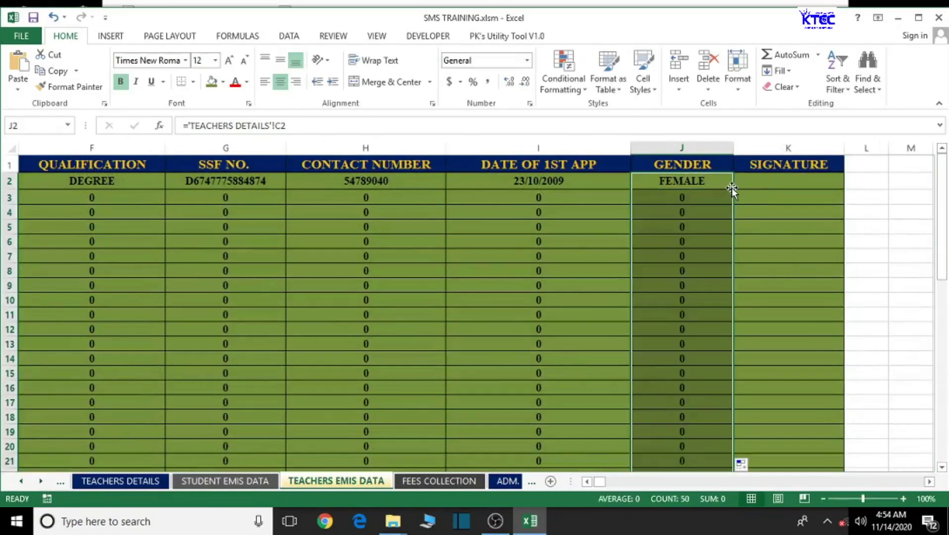
pyautogui.click(929, 482)
pyautogui.click(929, 482)
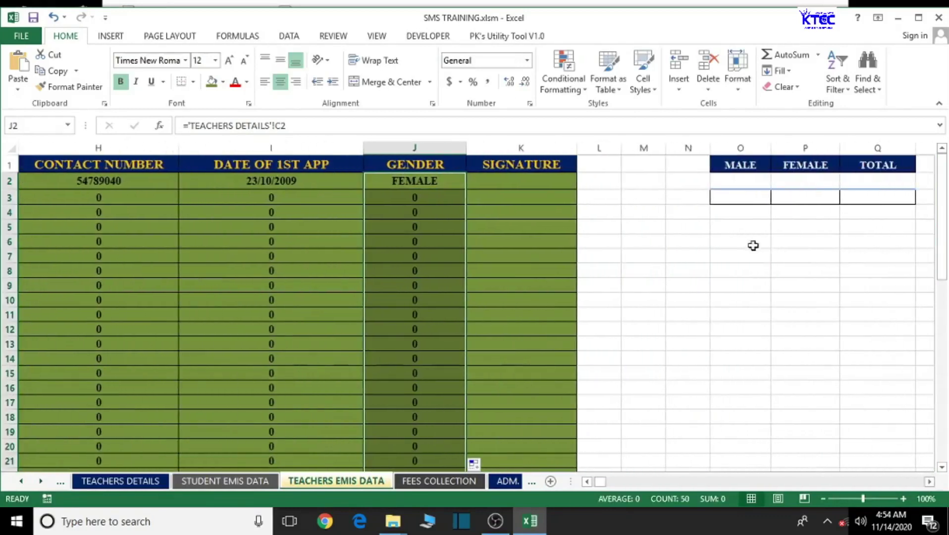
pyautogui.click(434, 183)
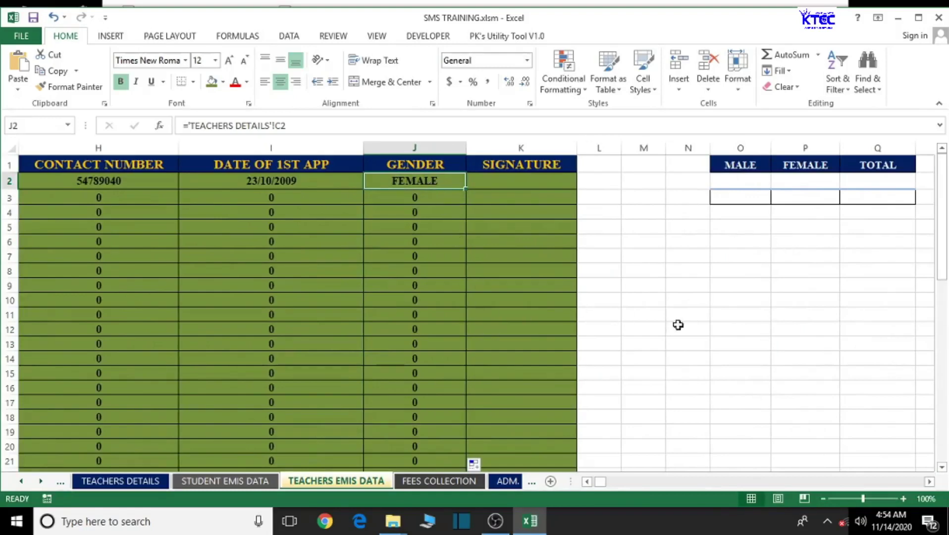
pyautogui.scroll(-5, 618, 347)
pyautogui.scroll(-8, 617, 346)
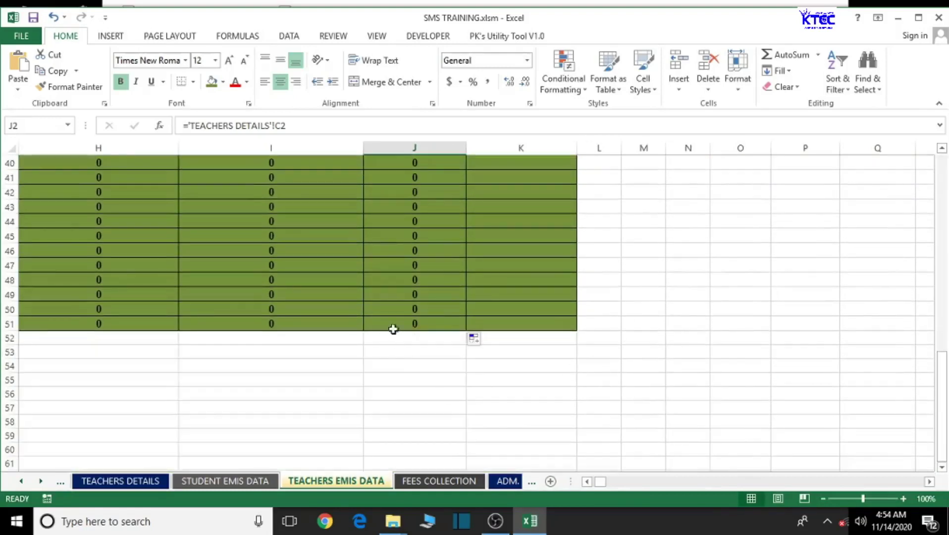
pyautogui.click(408, 323)
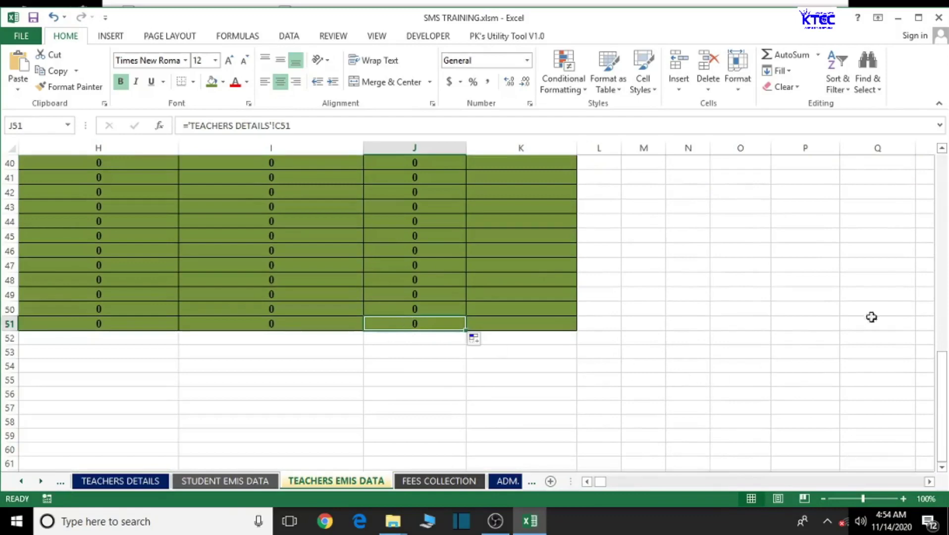
pyautogui.moveTo(943, 391); pyautogui.dragTo(943, 164)
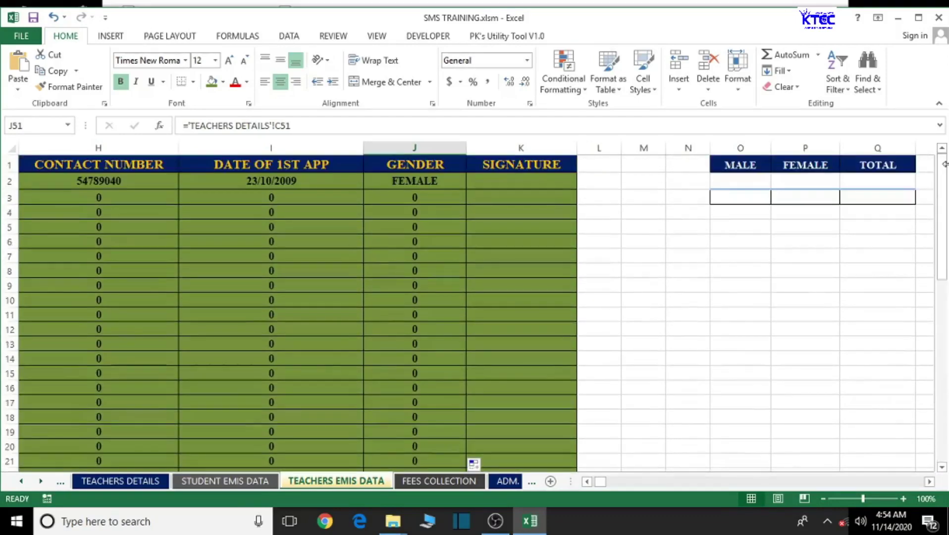
pyautogui.click(751, 181)
# - Enter =COUNTIF(J2:J51,"MALE") in O2 to count male teachers
pyautogui.write('=')
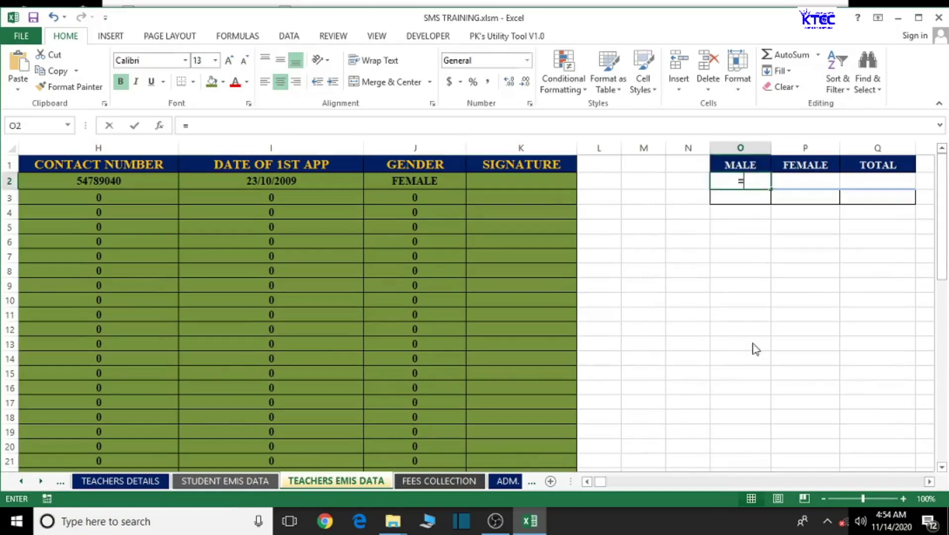
pyautogui.write('COUNT')
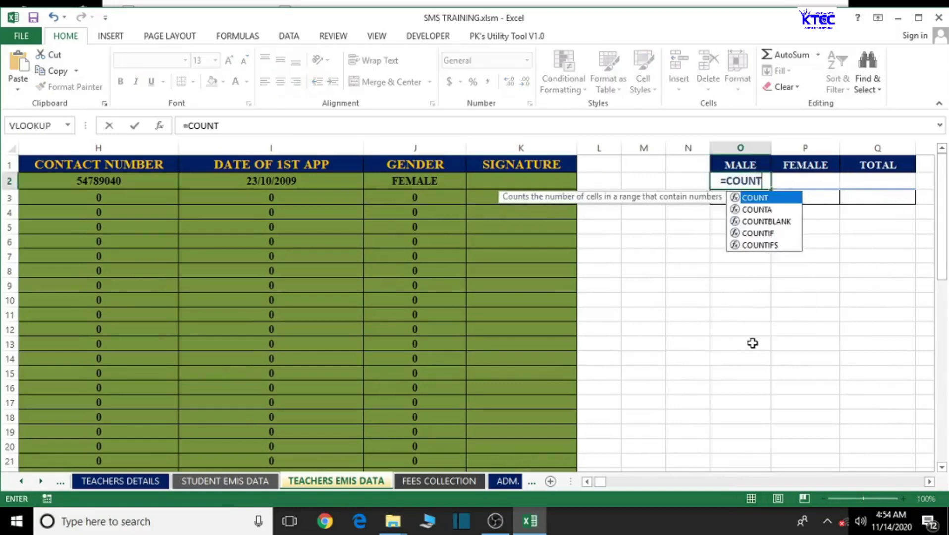
pyautogui.write('IF(')
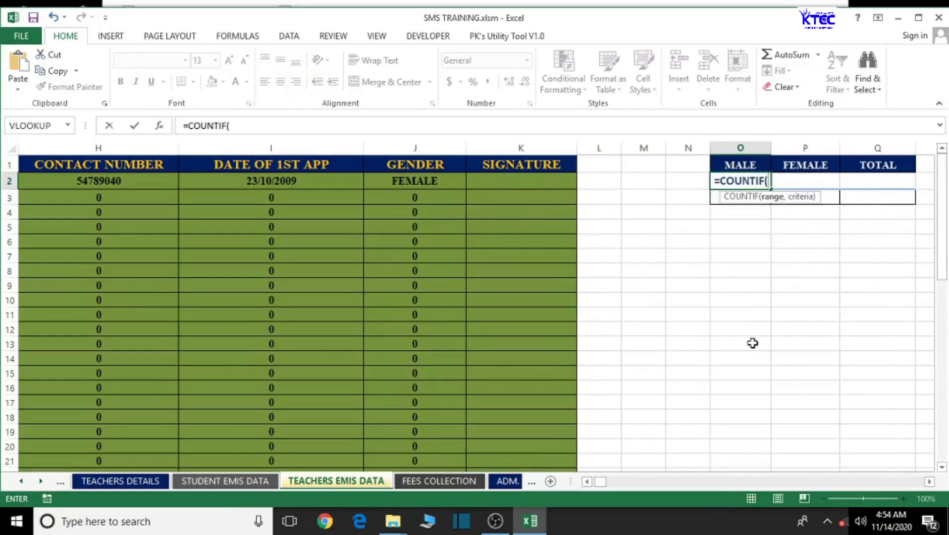
pyautogui.write('J2')
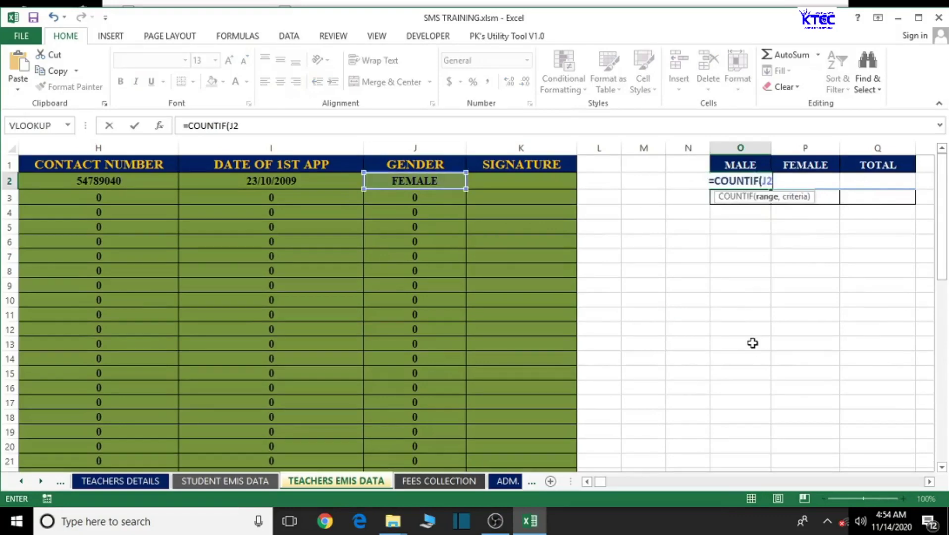
pyautogui.write(':J51')
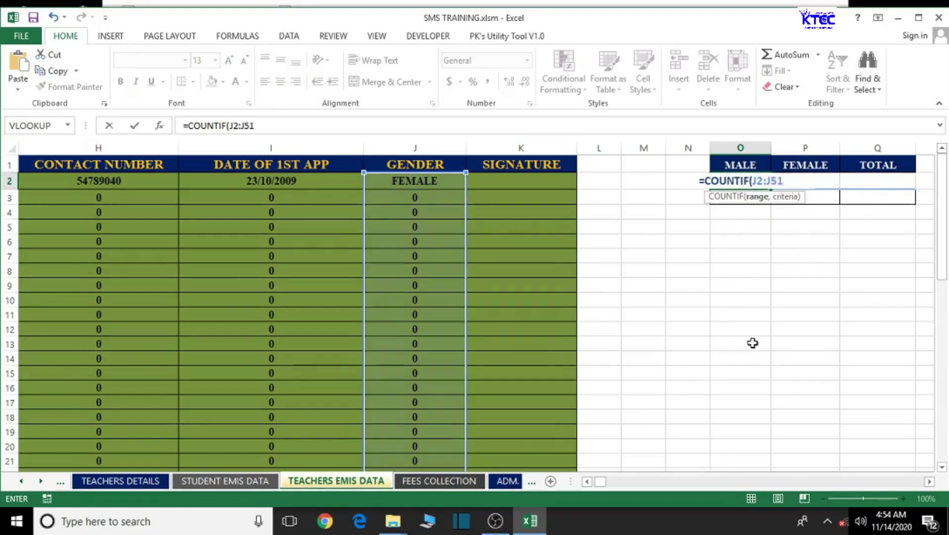
pyautogui.write(',"MALE')
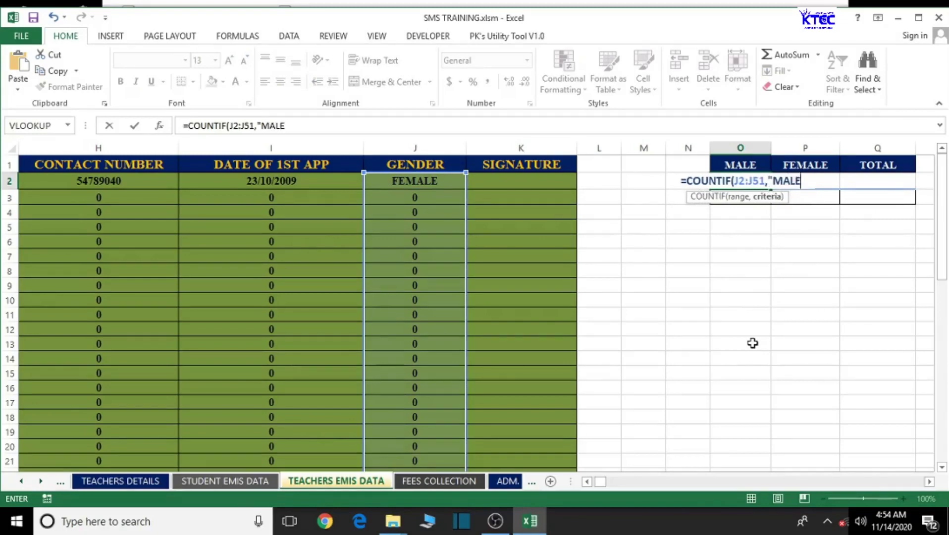
pyautogui.write('"')
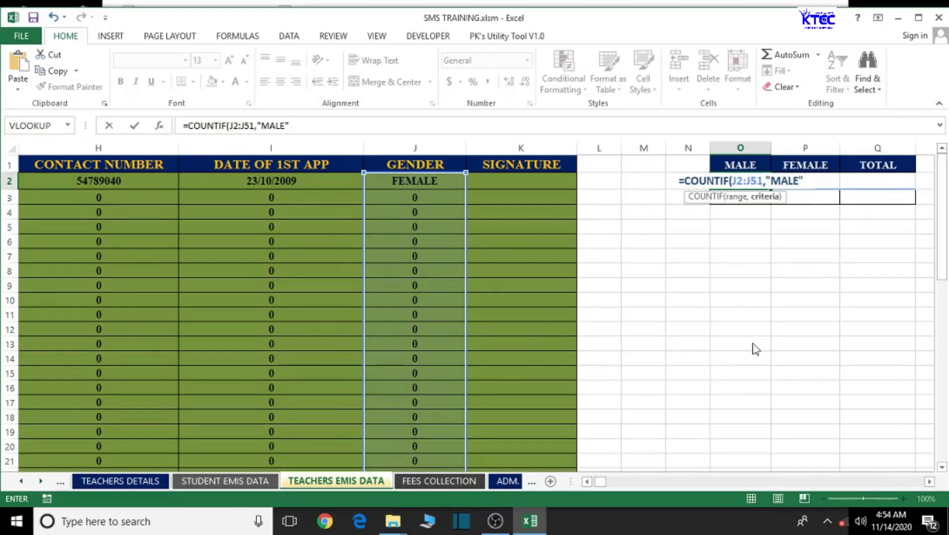
pyautogui.write(')')
pyautogui.press('Return')
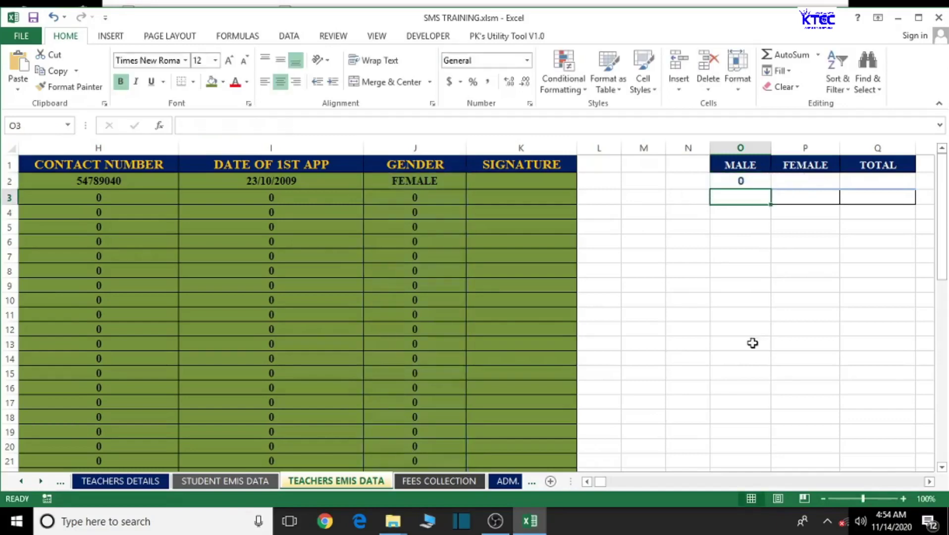
pyautogui.click(760, 180)
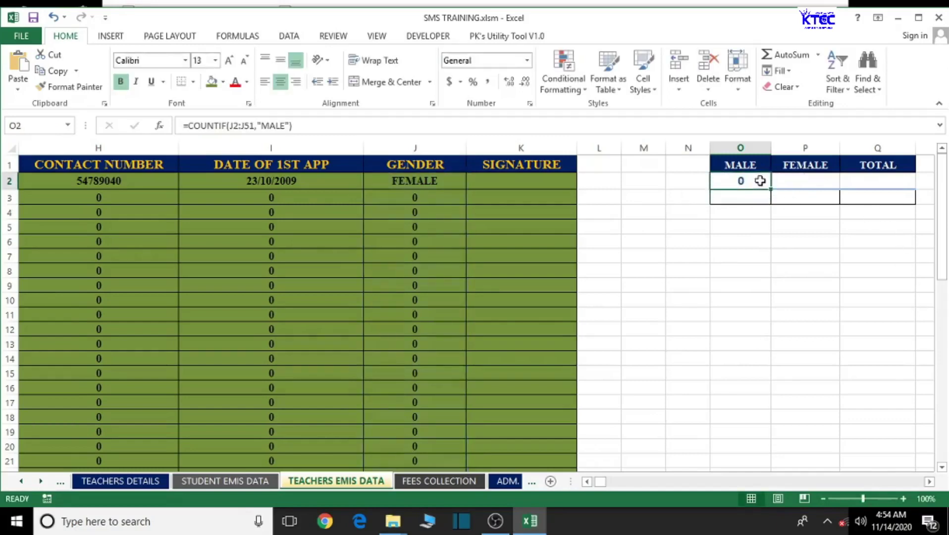
pyautogui.click(796, 181)
# - Enter =COUNTIF(J2:J51,"FEMALE") under FEMALE to count female teachers
pyautogui.write('=')
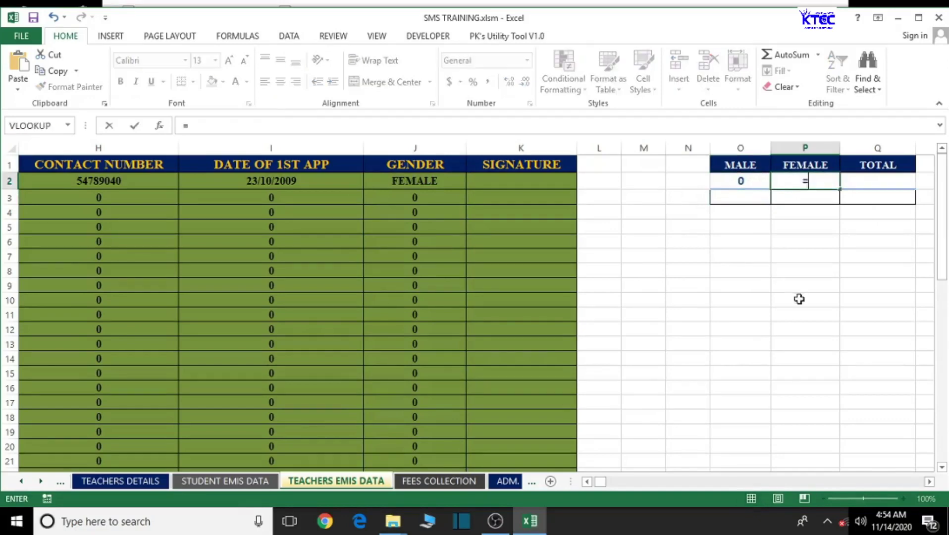
pyautogui.write('COUNT')
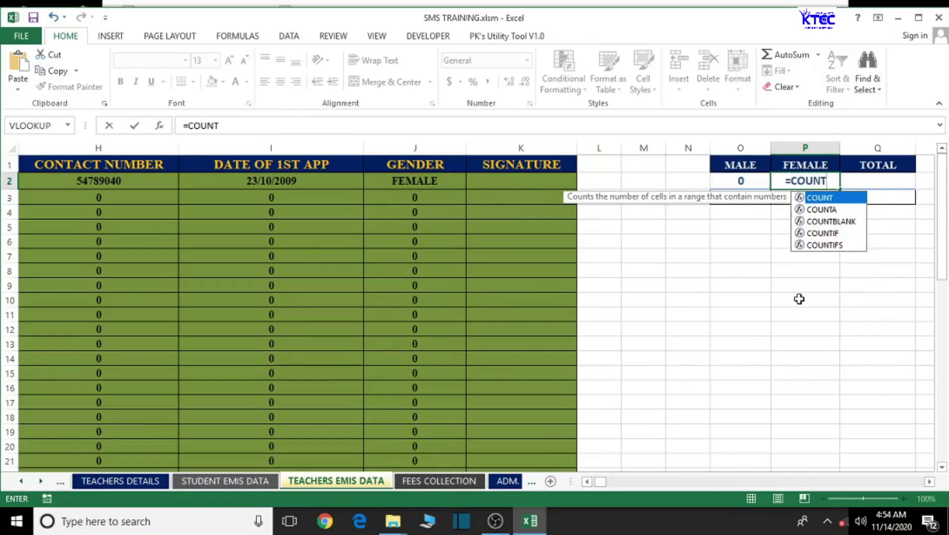
pyautogui.write('IF(')
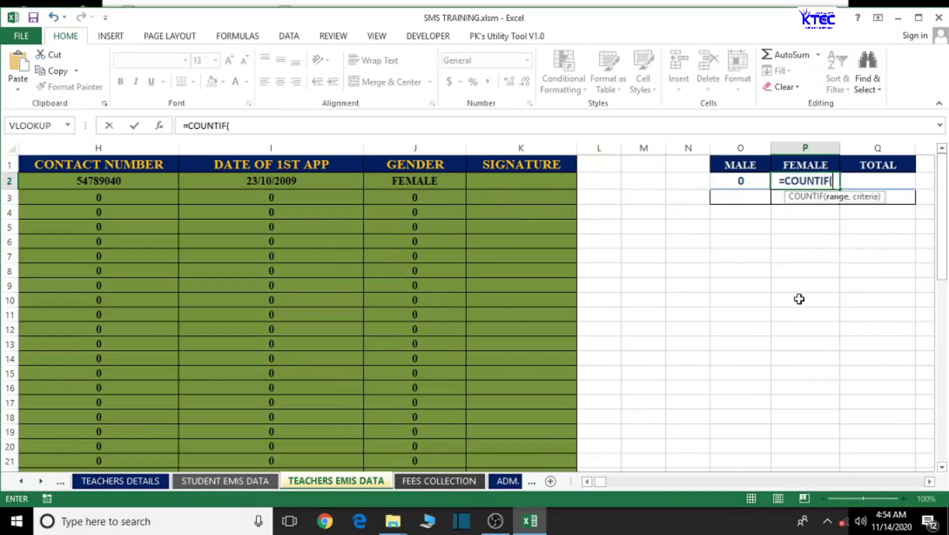
pyautogui.write('J2:J51,')
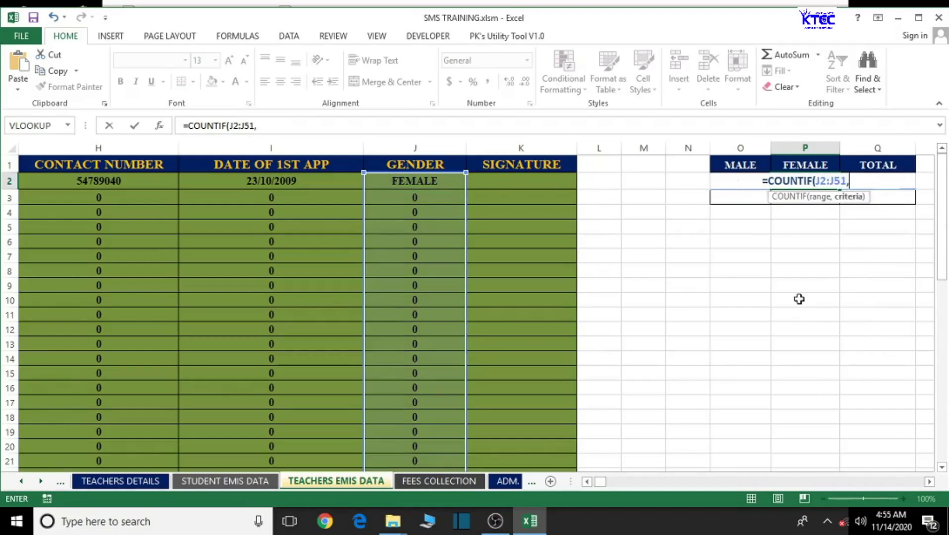
pyautogui.write('"FEMALE')
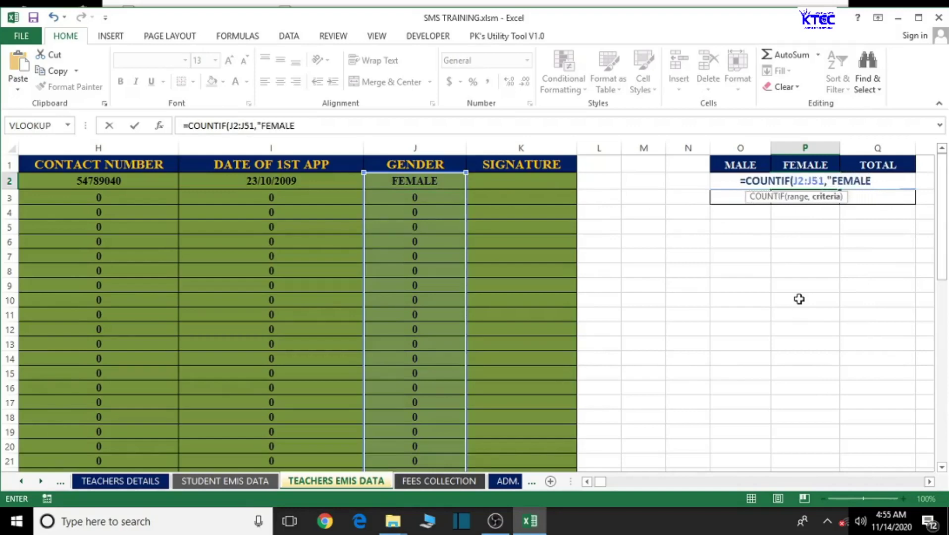
pyautogui.write('"')
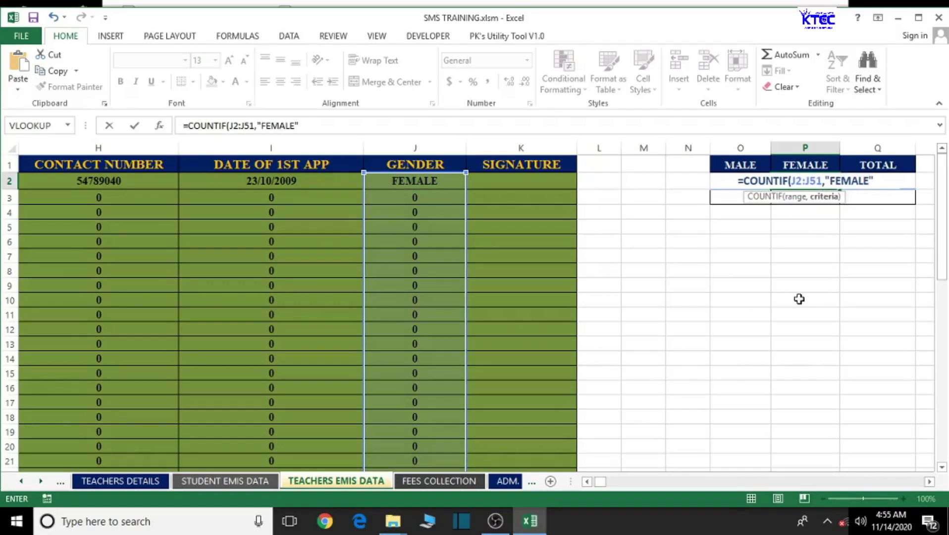
pyautogui.write(')')
pyautogui.press('Return')
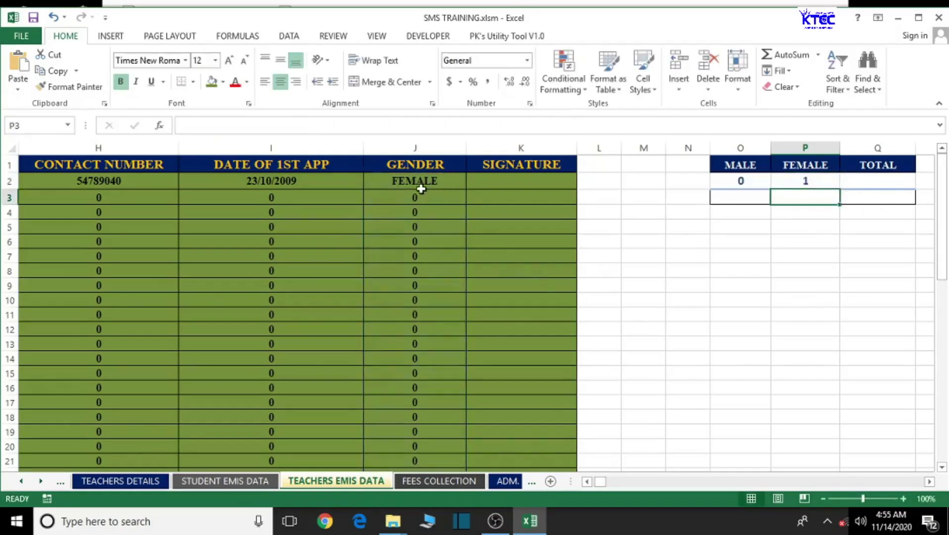
pyautogui.click(813, 181)
pyautogui.click(876, 182)
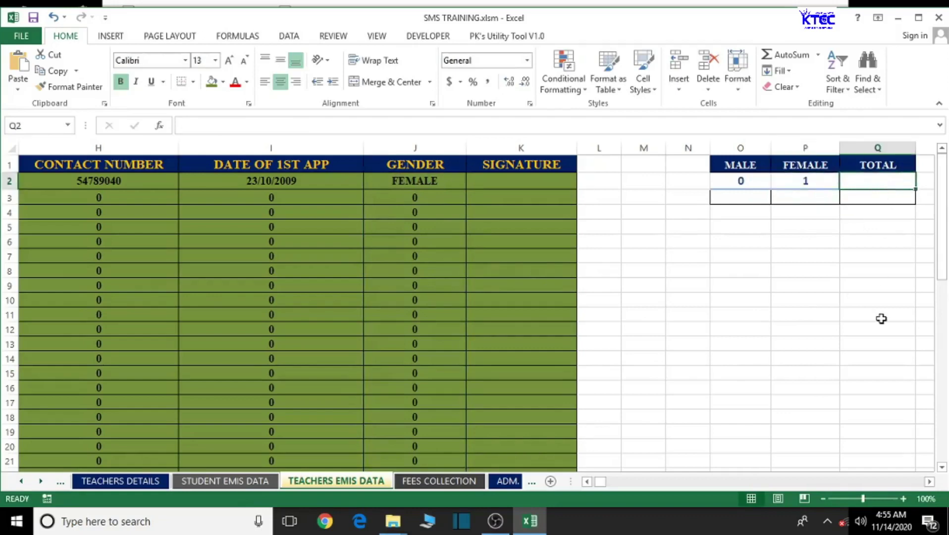
# - Make the TOTAL cell add the male and female counts with =O2+P2
pyautogui.write('=')
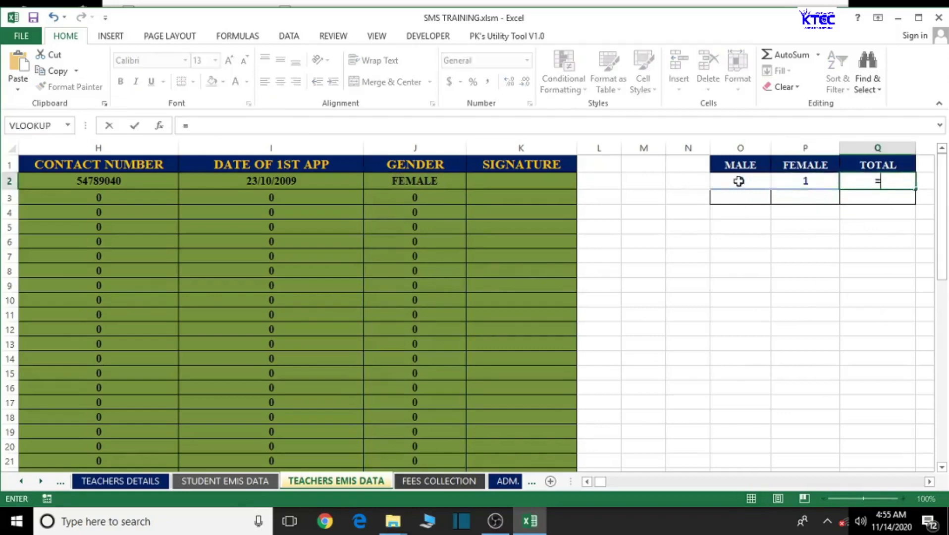
pyautogui.click(740, 181)
pyautogui.write('+')
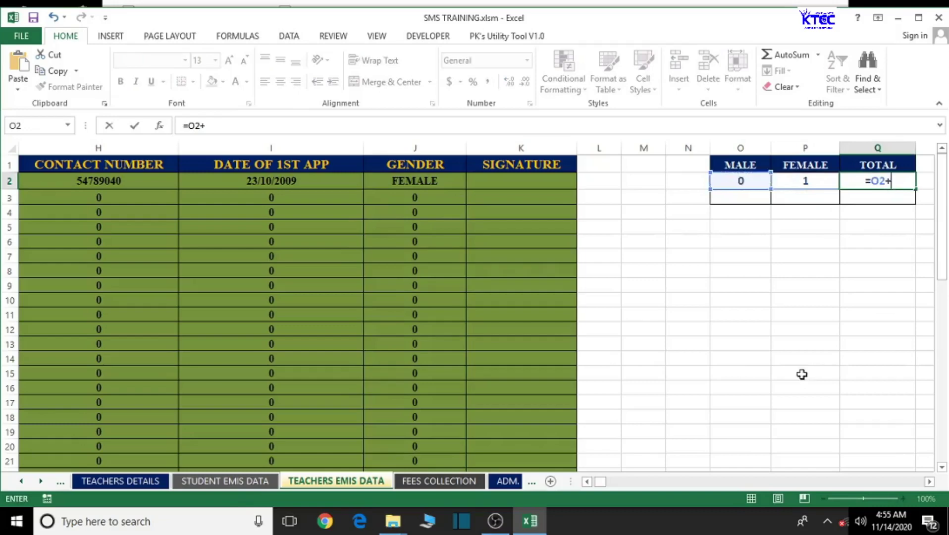
pyautogui.click(809, 184)
pyautogui.press('Return')
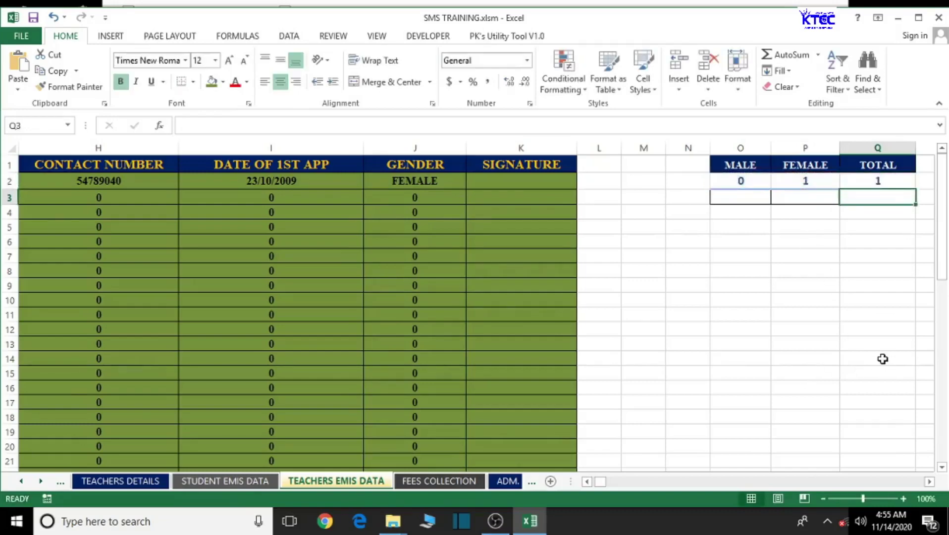
pyautogui.click(886, 361)
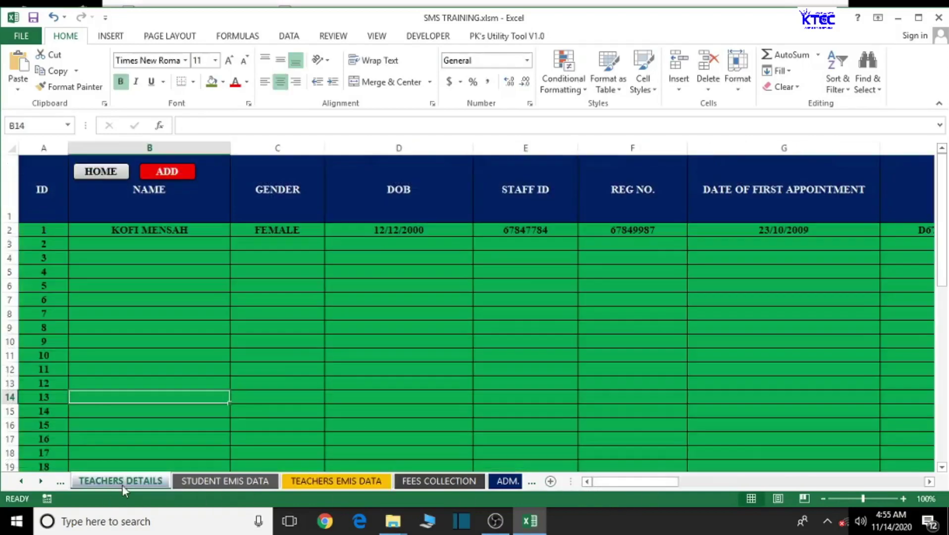
# - On TEACHERS DETAILS row 3, enter the second teacher's name, gender MALE and birth date 12/12/2000
pyautogui.click(208, 484)
pyautogui.click(114, 481)
pyautogui.click(134, 246)
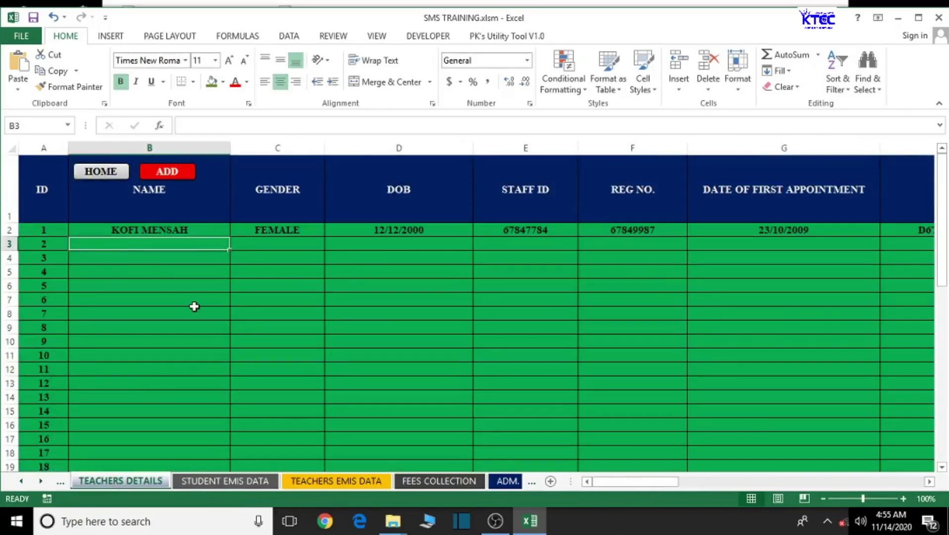
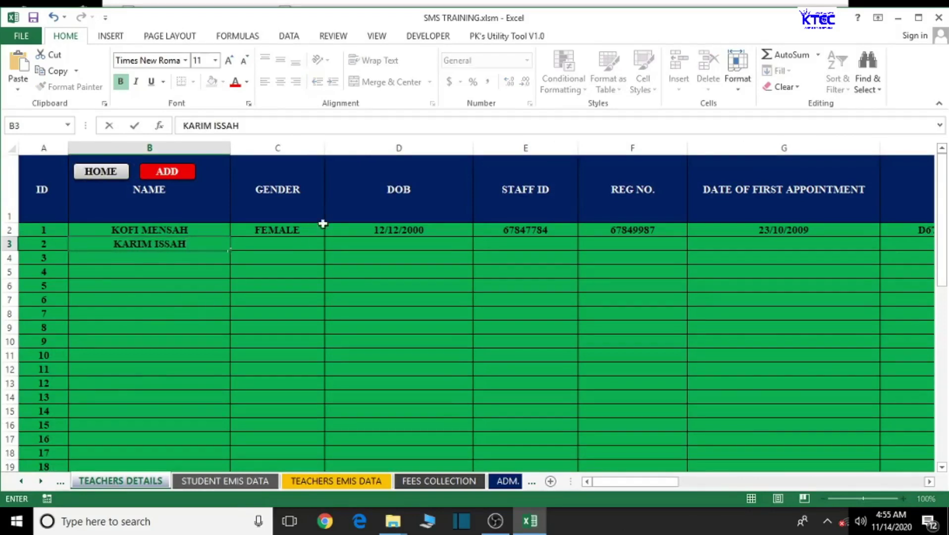
pyautogui.click(302, 242)
pyautogui.write('MALE')
pyautogui.click(382, 244)
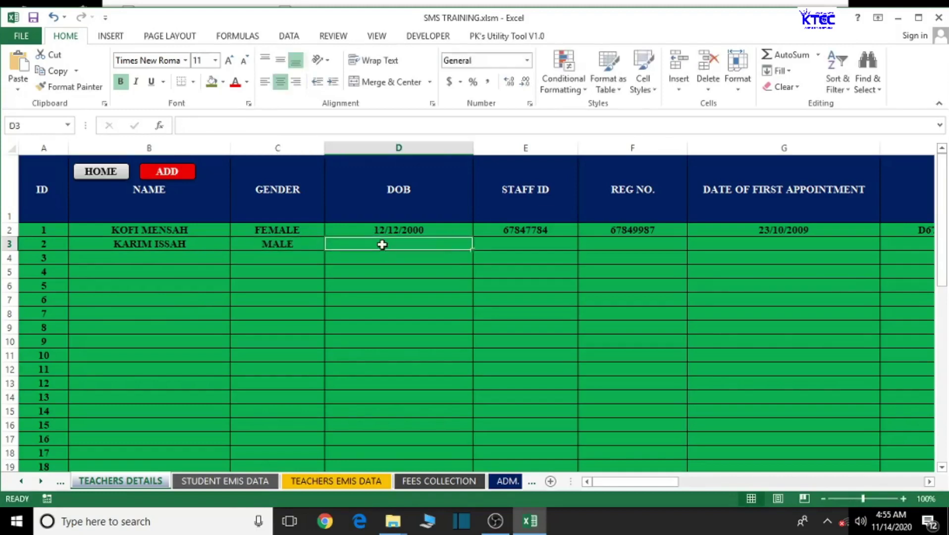
pyautogui.write('12/12/2000')
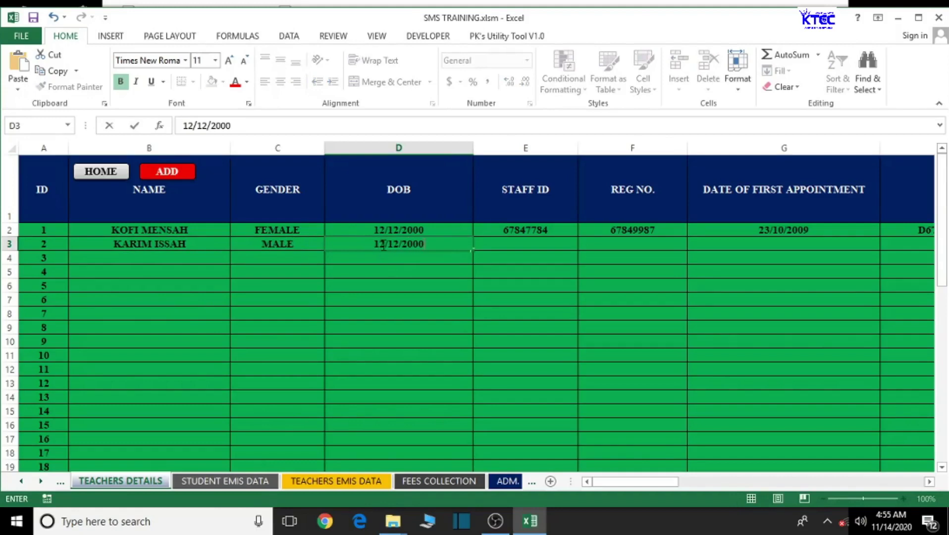
# - Add the teacher's staff ID, registration number and first-appointment date 12/10/2009
pyautogui.click(544, 242)
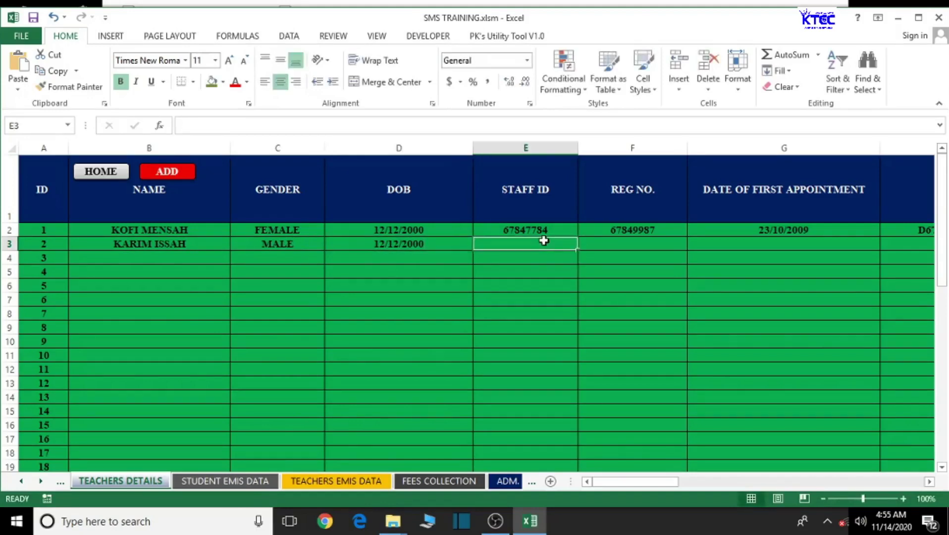
pyautogui.write('67899')
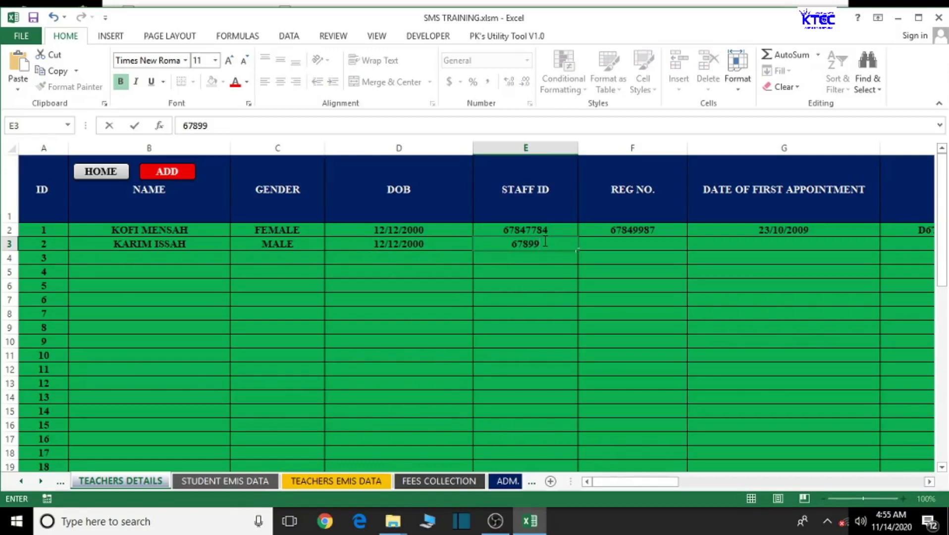
pyautogui.click(626, 245)
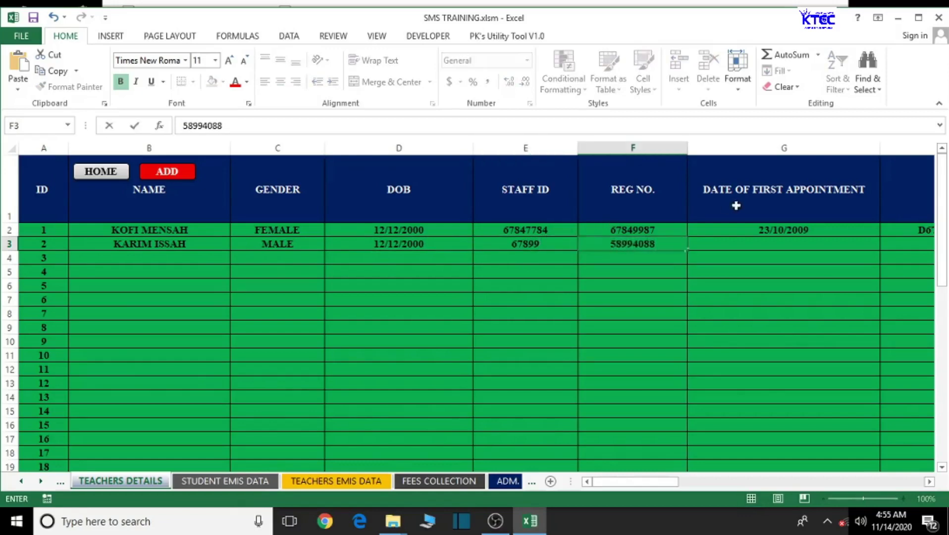
pyautogui.click(745, 245)
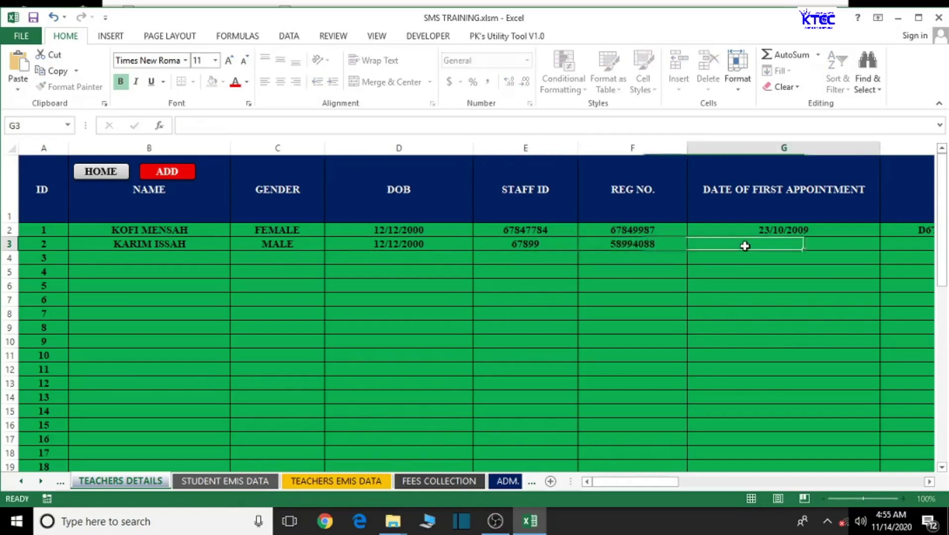
pyautogui.write('12')
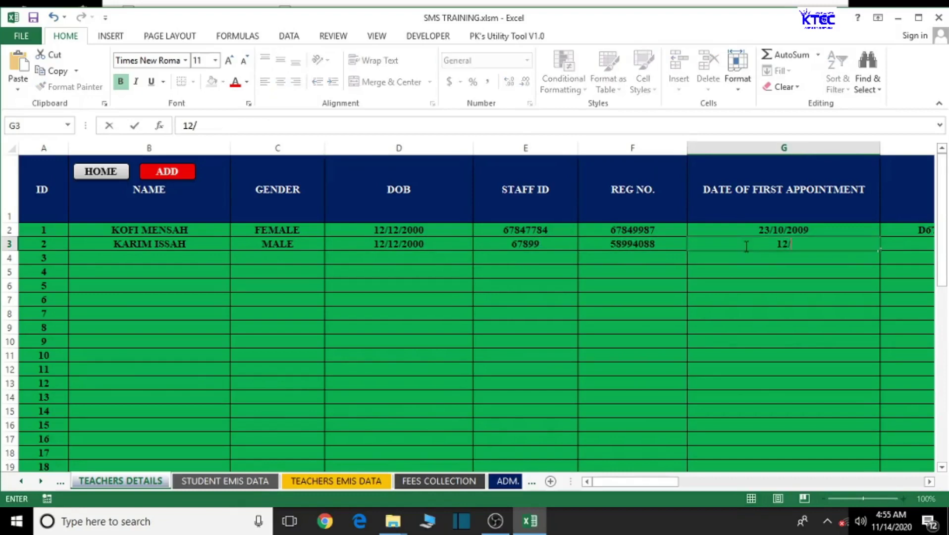
pyautogui.write('/20/1')
pyautogui.press('BackSpace')
pyautogui.press('BackSpace')
pyautogui.write('/2009')
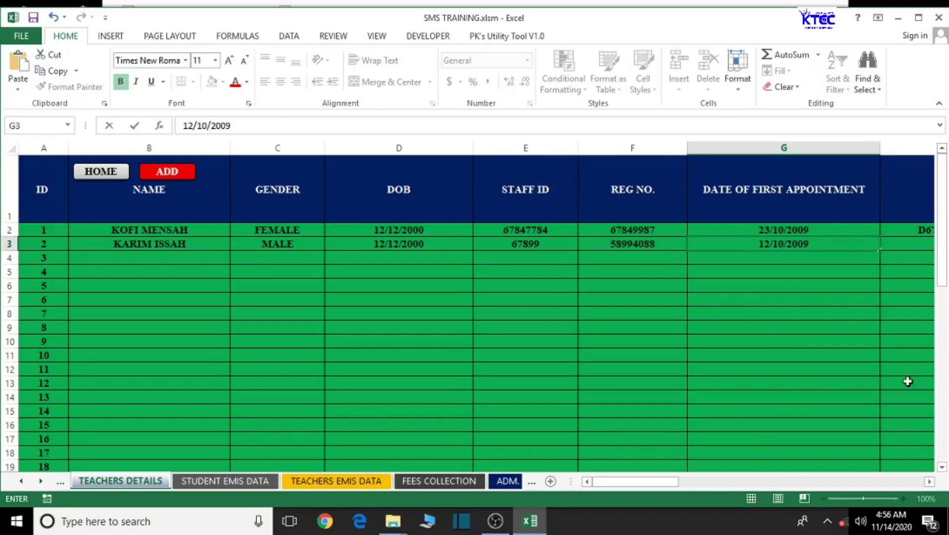
pyautogui.click(930, 481)
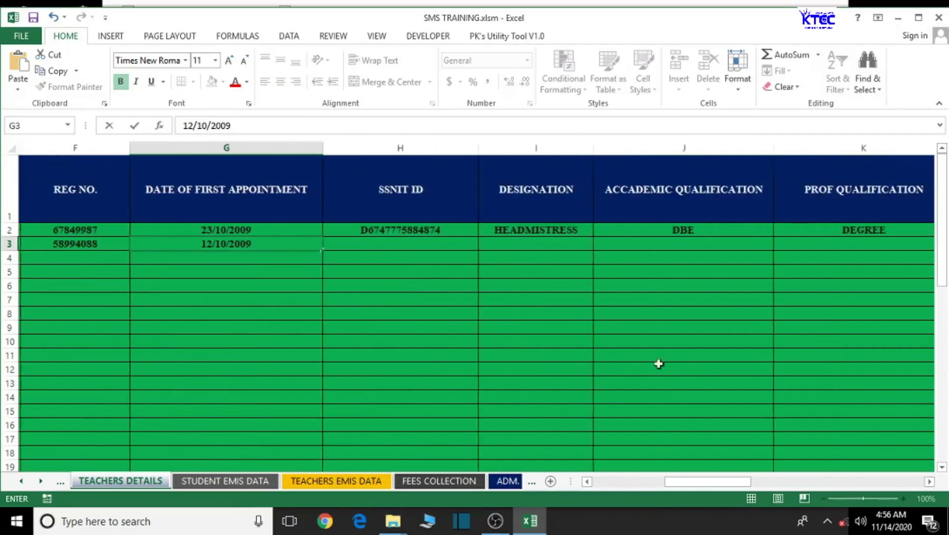
# - Enter row 3's SSNIT ID, qualification DIPLOMA and rank SUPI
pyautogui.click(395, 246)
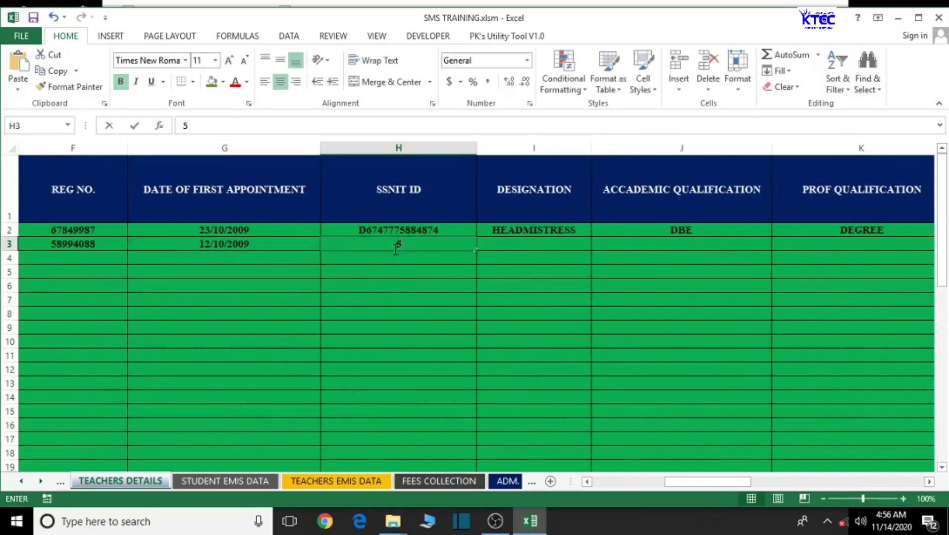
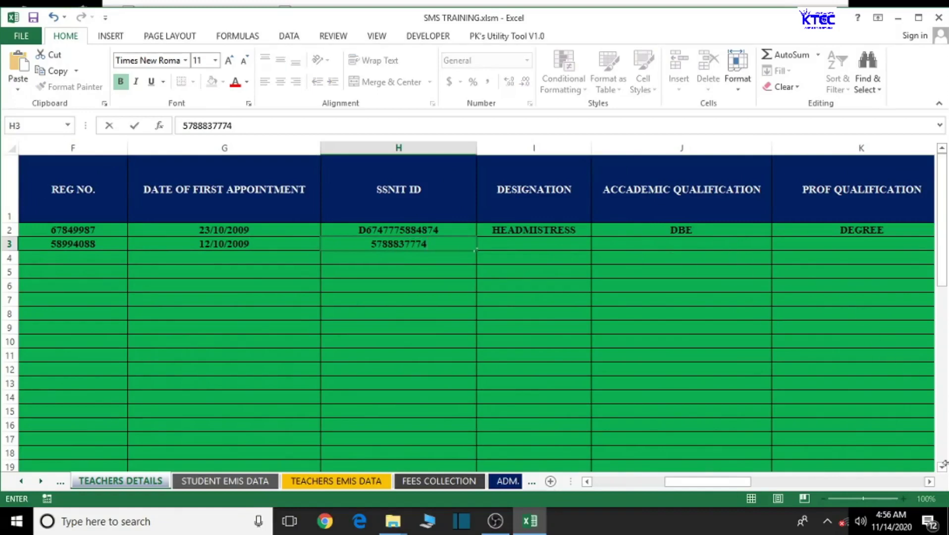
pyautogui.click(929, 481)
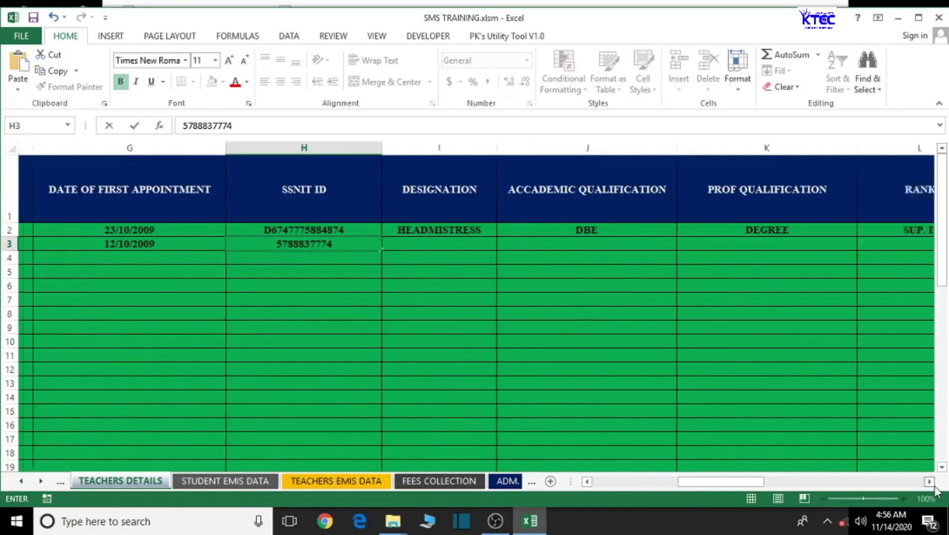
pyautogui.click(930, 481)
pyautogui.click(561, 244)
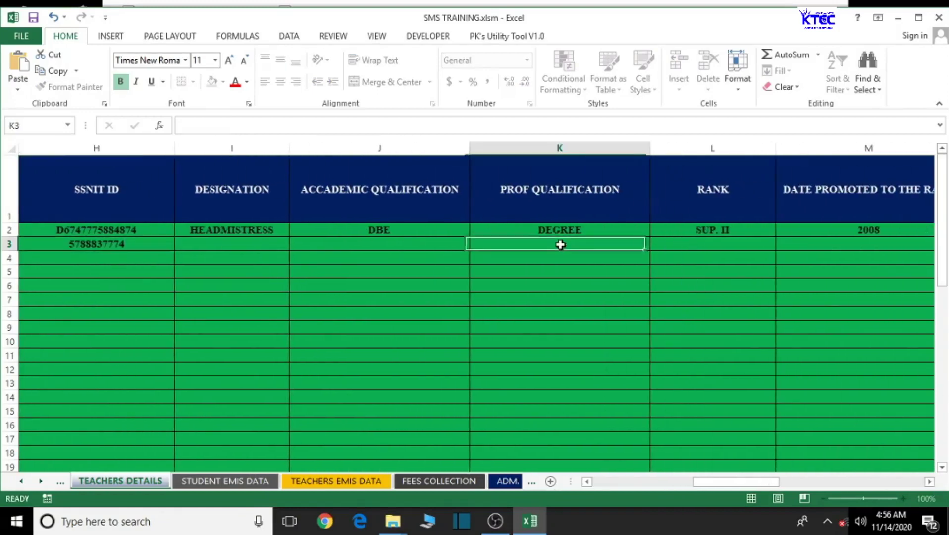
pyautogui.write('DIPLOM')
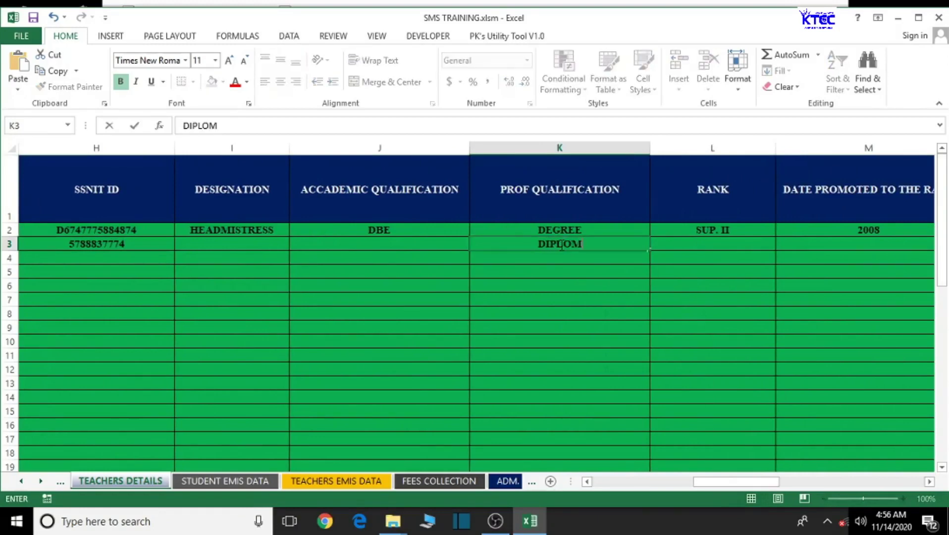
pyautogui.write('A')
pyautogui.click(723, 248)
pyautogui.write('SUPI')
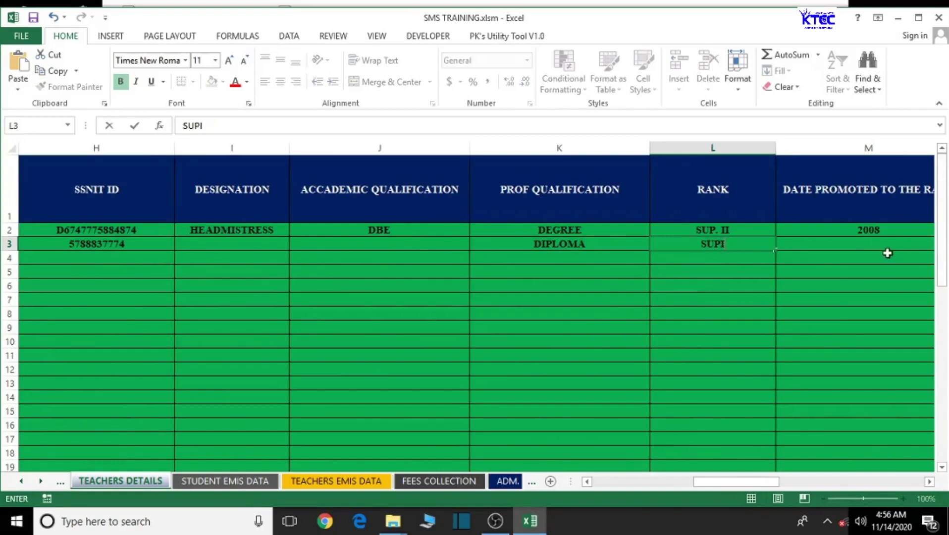
# - Add promotion year 2005 and the teacher's contact number, then return to column A
pyautogui.click(881, 246)
pyautogui.write('2005')
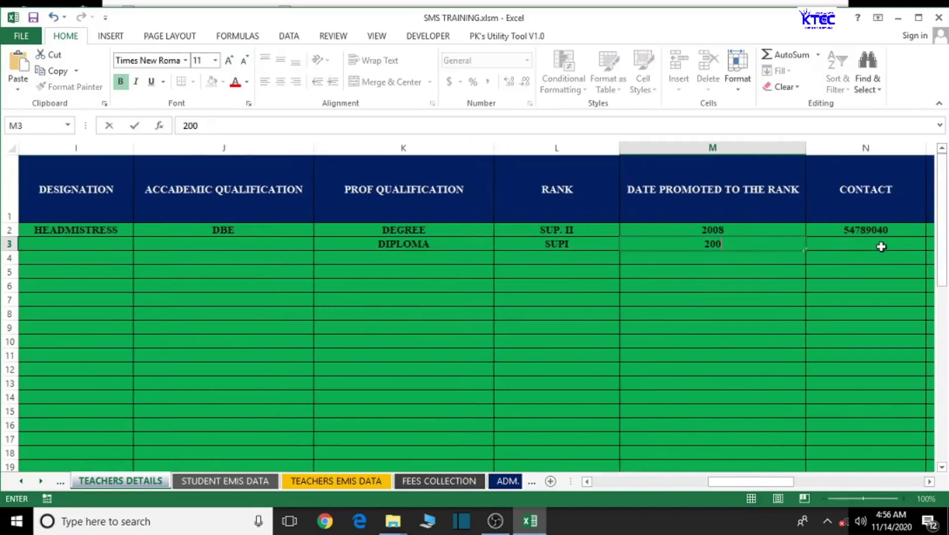
pyautogui.click(929, 481)
pyautogui.click(929, 481)
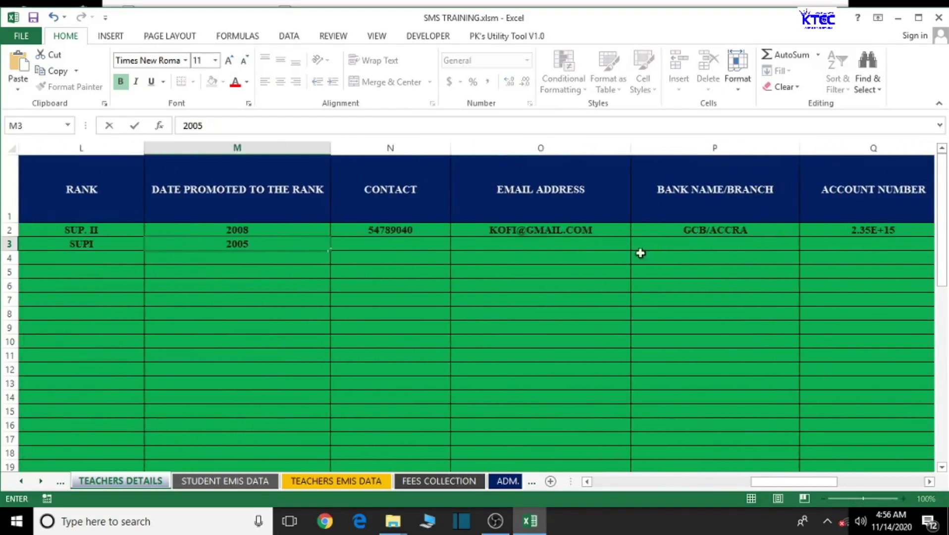
pyautogui.click(379, 243)
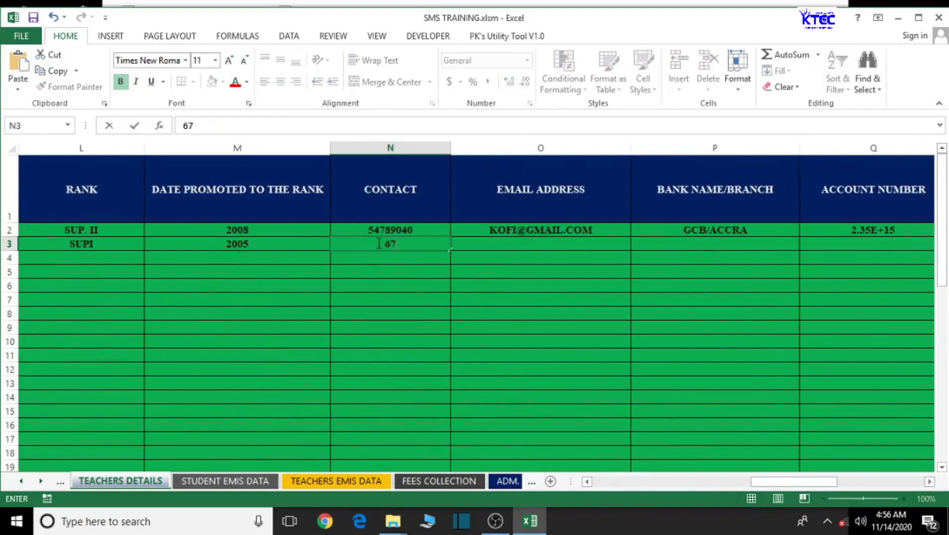
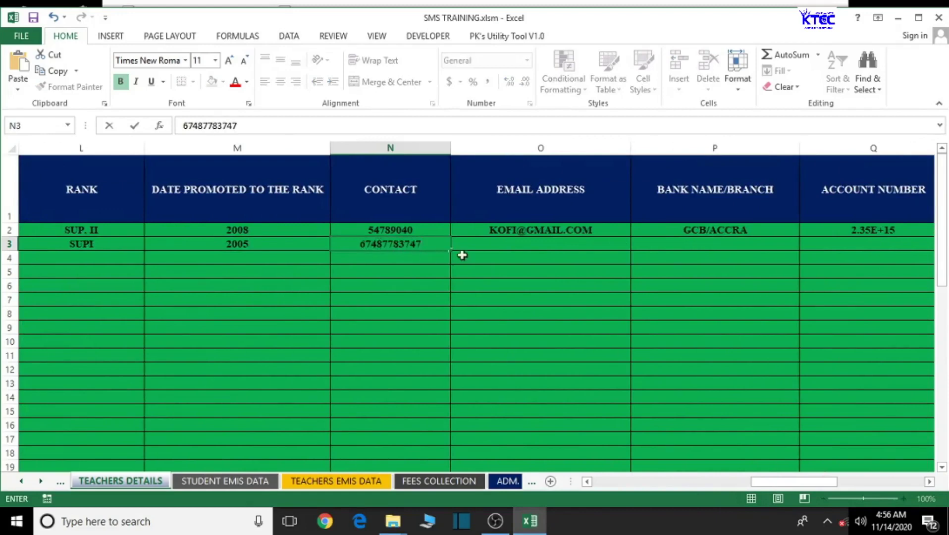
pyautogui.click(929, 482)
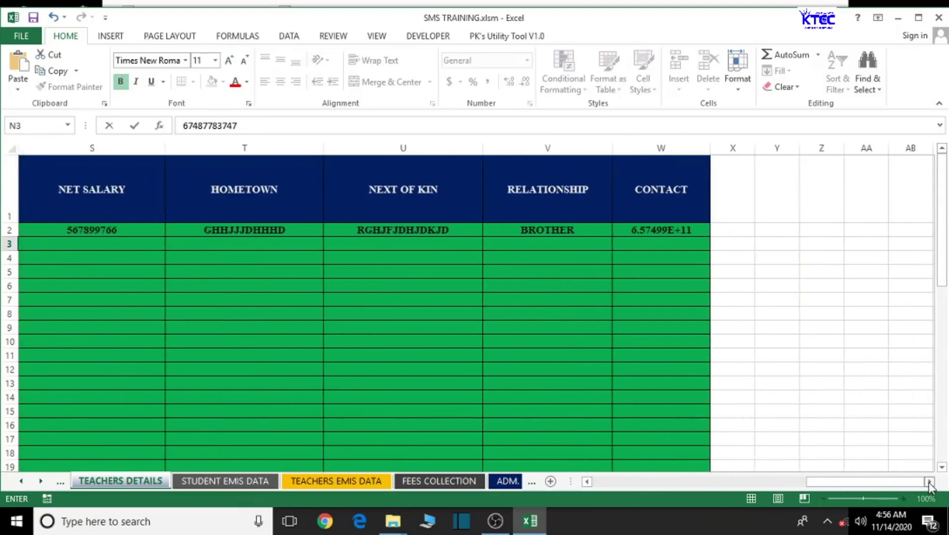
pyautogui.click(929, 481)
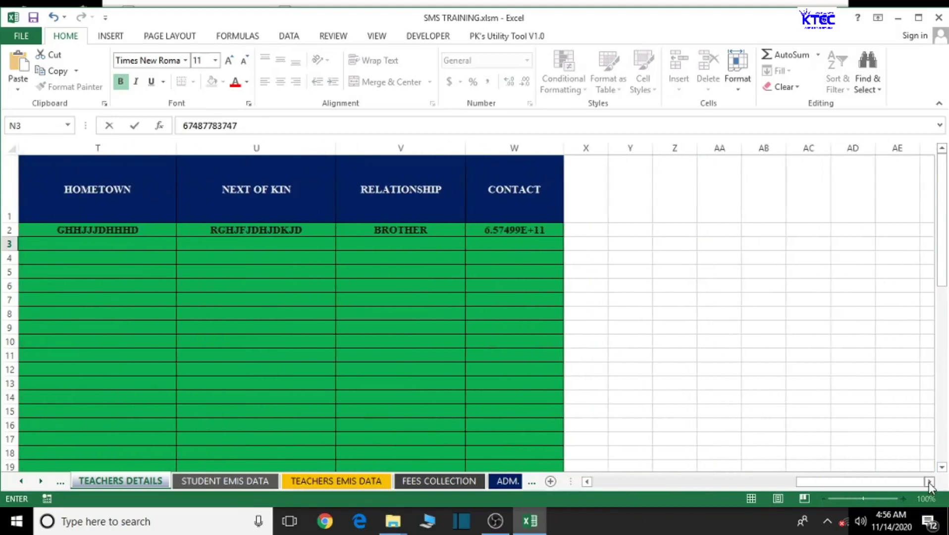
pyautogui.click(587, 480)
pyautogui.moveTo(840, 483); pyautogui.dragTo(581, 486)
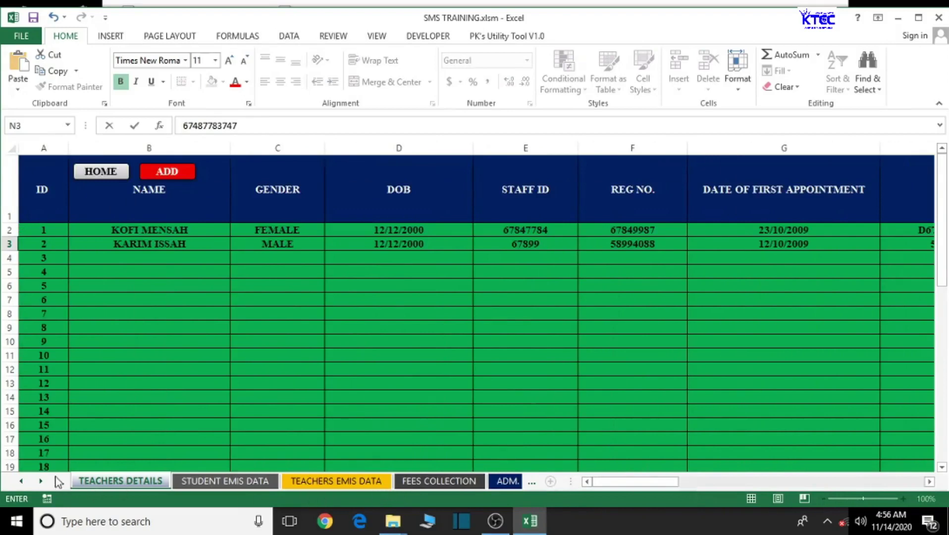
# - Scroll the sheet tabs to find TEACHERS EMIS DATA and switch to it
pyautogui.click(21, 481)
pyautogui.click(21, 481)
pyautogui.click(36, 482)
pyautogui.click(35, 482)
pyautogui.click(35, 482)
pyautogui.click(35, 481)
pyautogui.click(36, 481)
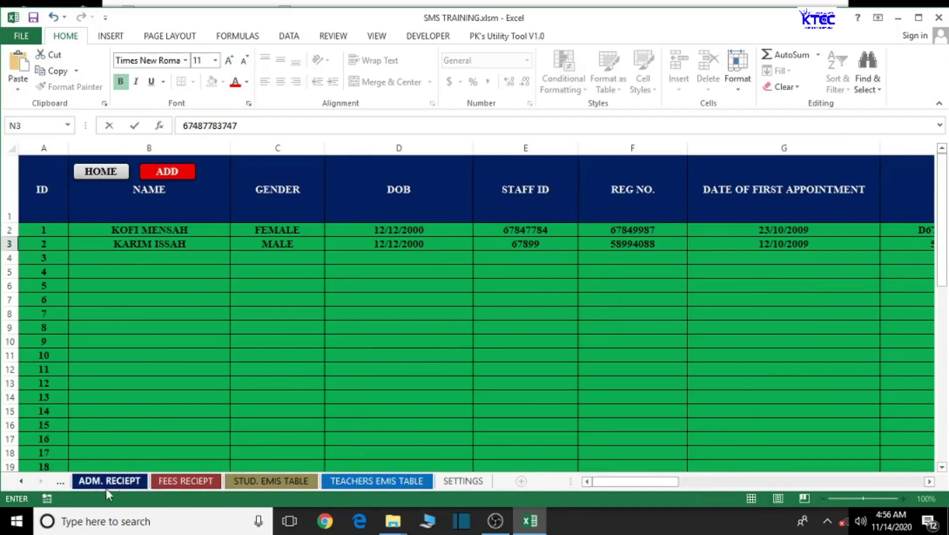
pyautogui.click(21, 481)
pyautogui.click(21, 482)
pyautogui.click(21, 482)
pyautogui.click(21, 482)
pyautogui.click(193, 483)
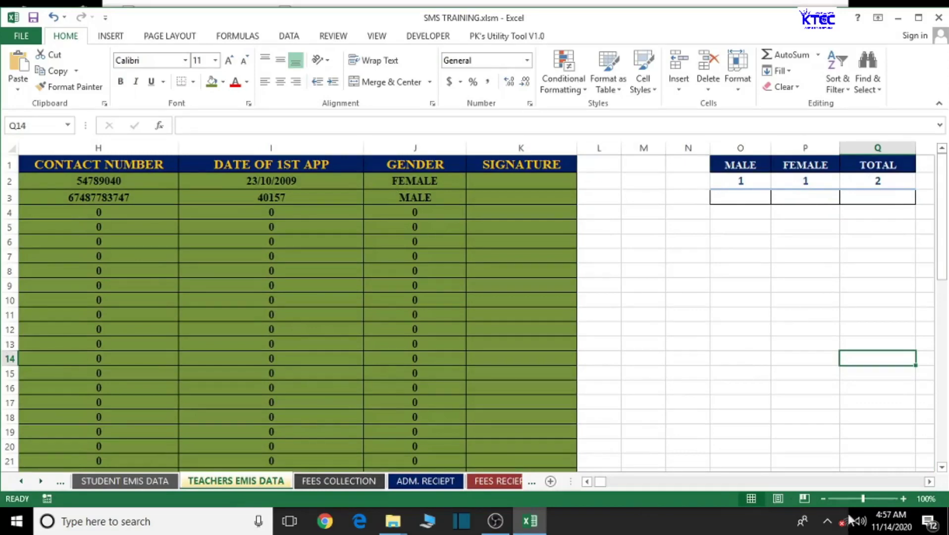
# - Scroll right to the record-block tables in columns AC–AI and select column AE
pyautogui.click(930, 481)
pyautogui.click(930, 481)
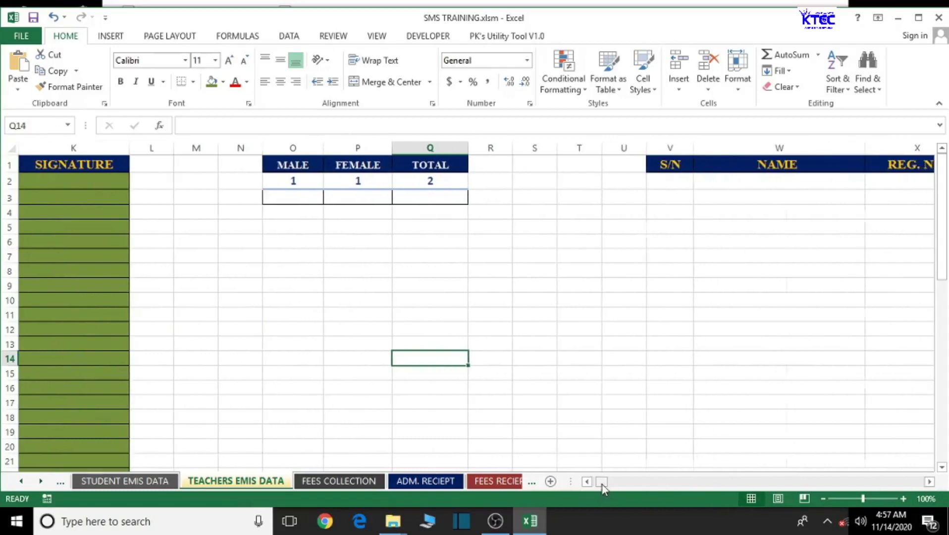
pyautogui.moveTo(597, 487); pyautogui.dragTo(596, 486)
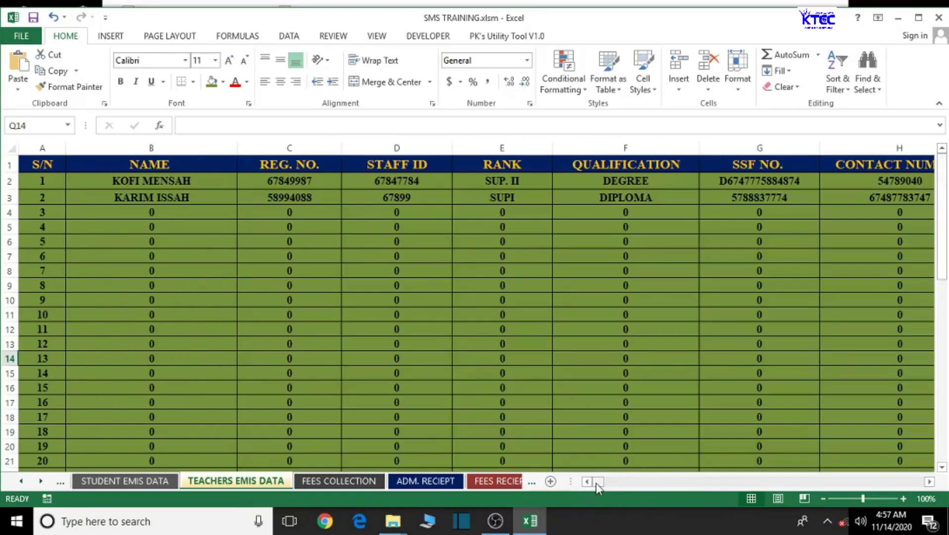
pyautogui.click(930, 482)
pyautogui.moveTo(929, 482); pyautogui.dragTo(935, 486)
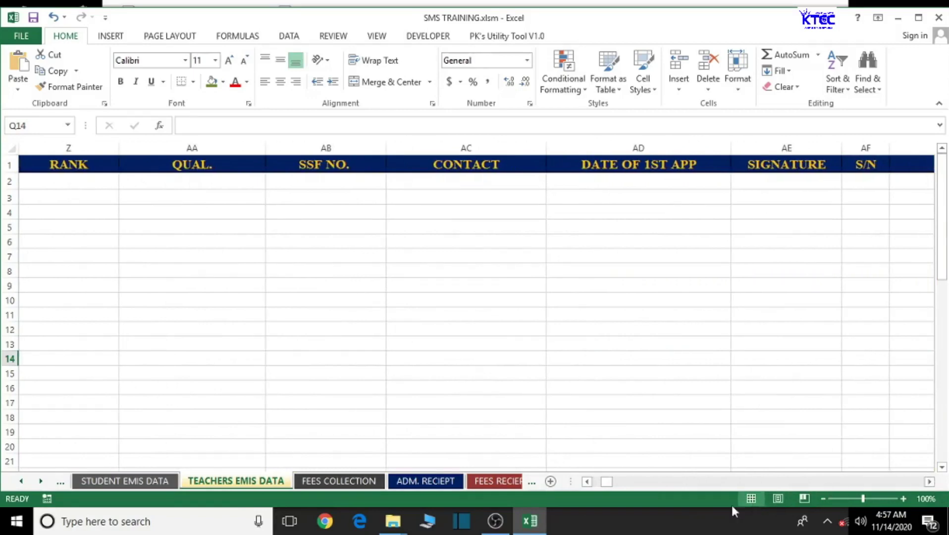
pyautogui.moveTo(588, 481); pyautogui.dragTo(588, 482)
pyautogui.moveTo(929, 481); pyautogui.dragTo(930, 482)
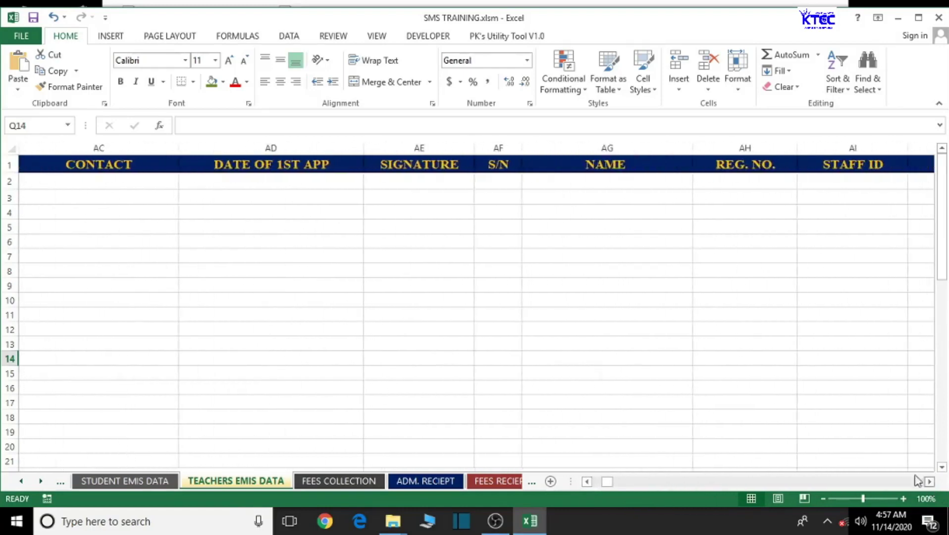
pyautogui.click(439, 147)
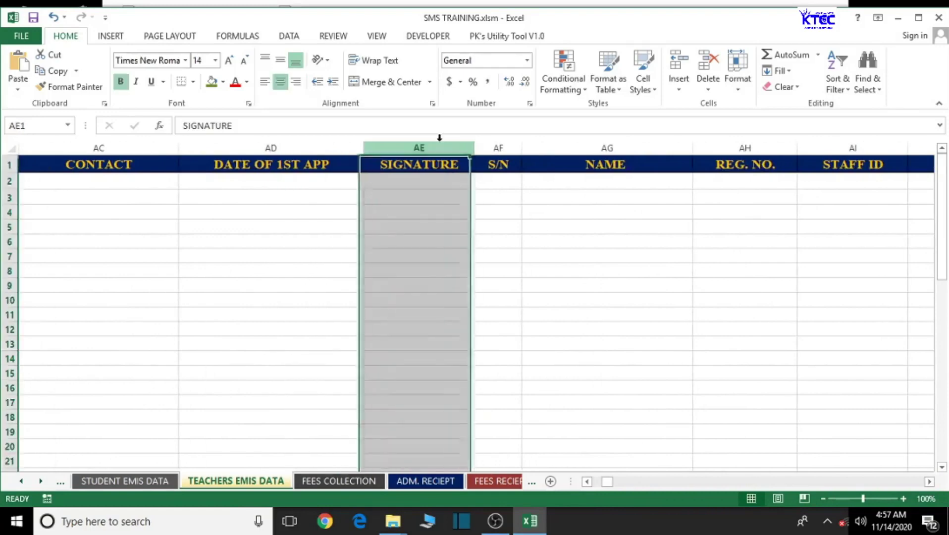
# - Fill the first SIGNATURE columns, including AO, AY and BI, with dark blue
pyautogui.click(222, 82)
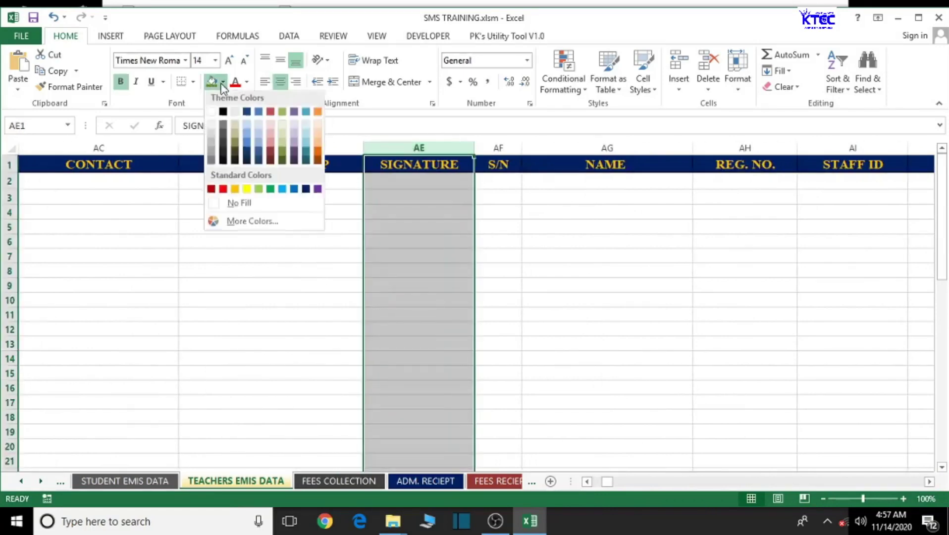
pyautogui.click(247, 115)
pyautogui.click(620, 270)
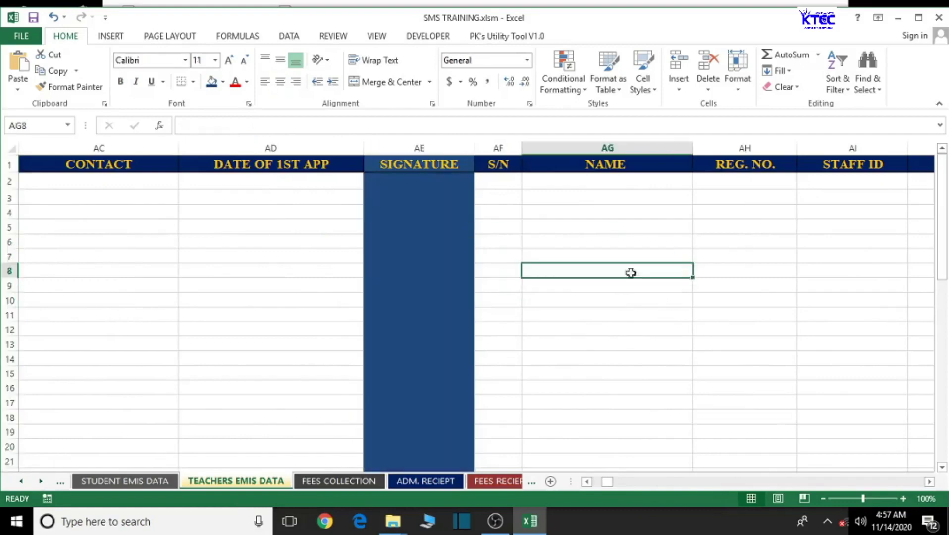
pyautogui.moveTo(925, 488); pyautogui.dragTo(931, 489)
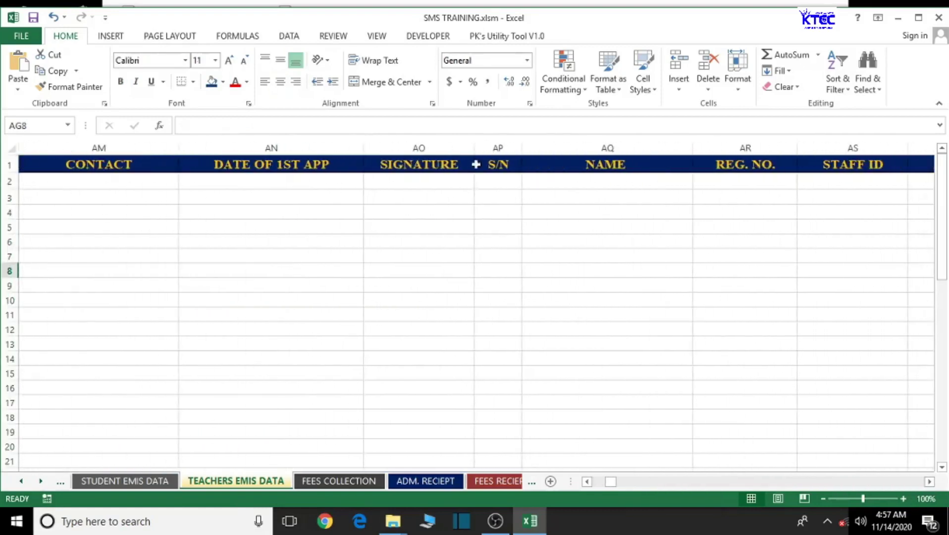
pyautogui.click(416, 147)
pyautogui.click(210, 81)
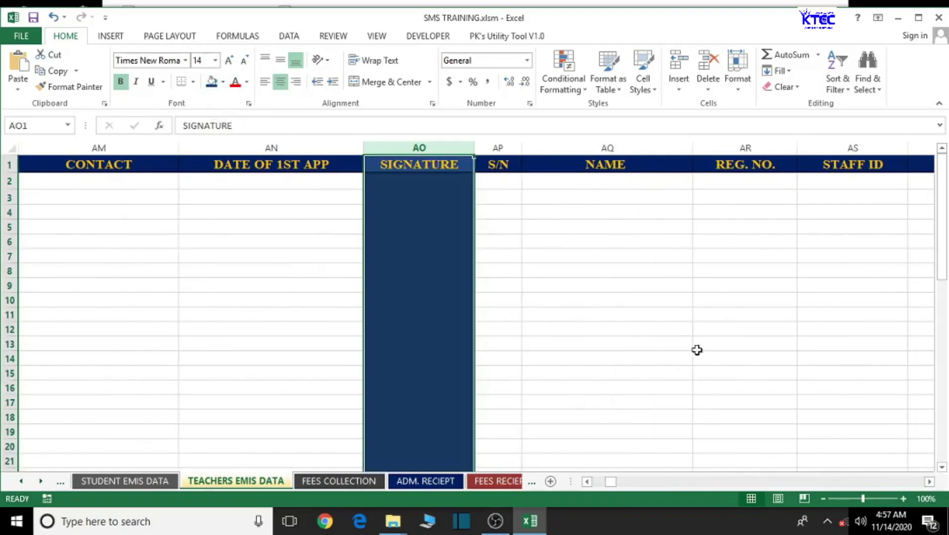
pyautogui.click(929, 483)
pyautogui.moveTo(931, 488); pyautogui.dragTo(930, 485)
pyautogui.click(416, 147)
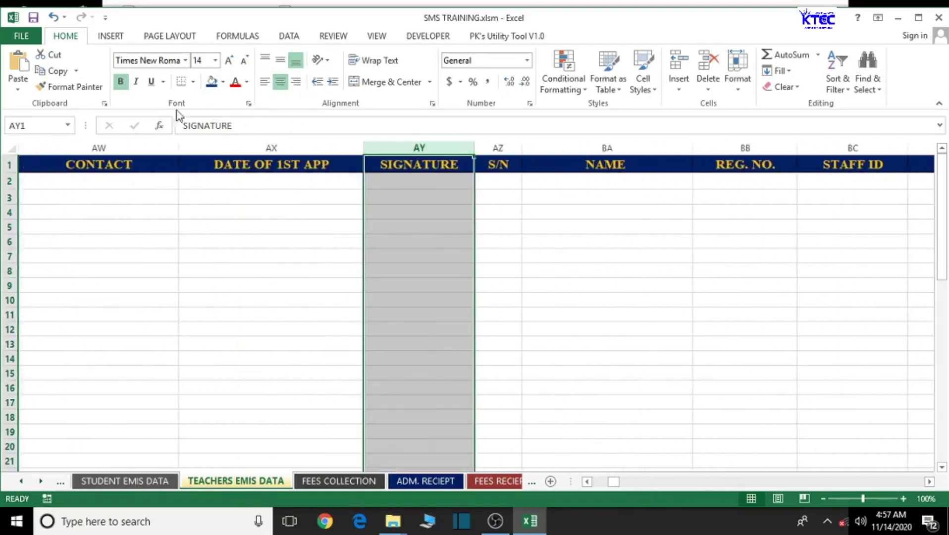
pyautogui.click(212, 82)
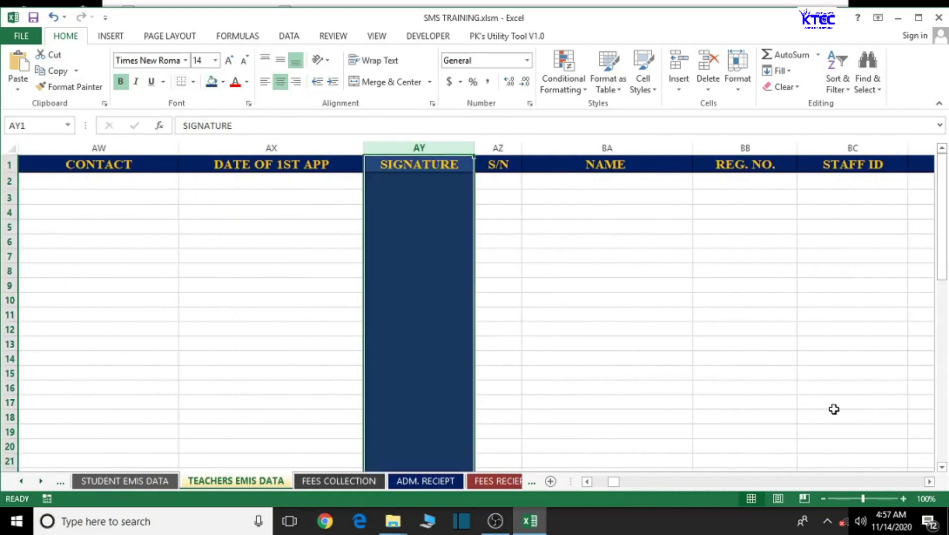
pyautogui.moveTo(930, 485); pyautogui.dragTo(930, 486)
pyautogui.click(419, 148)
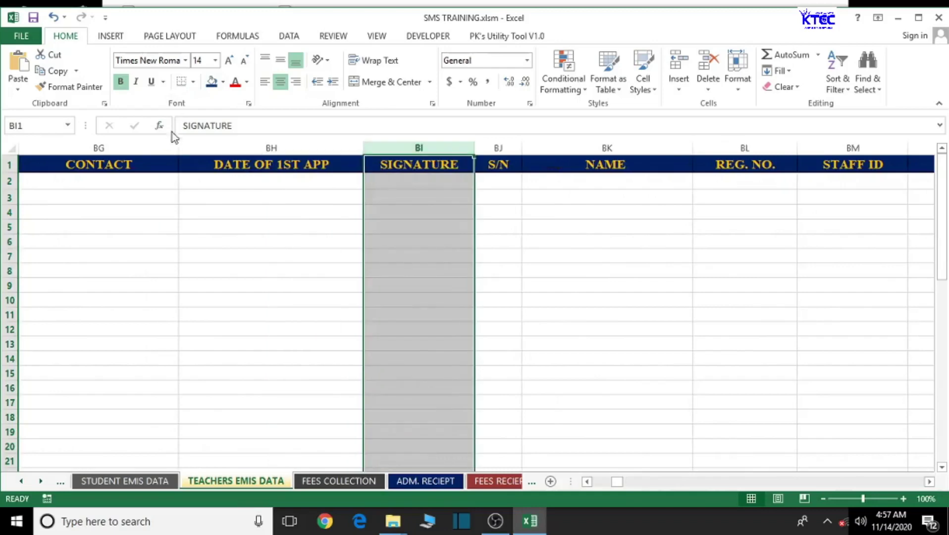
pyautogui.click(212, 82)
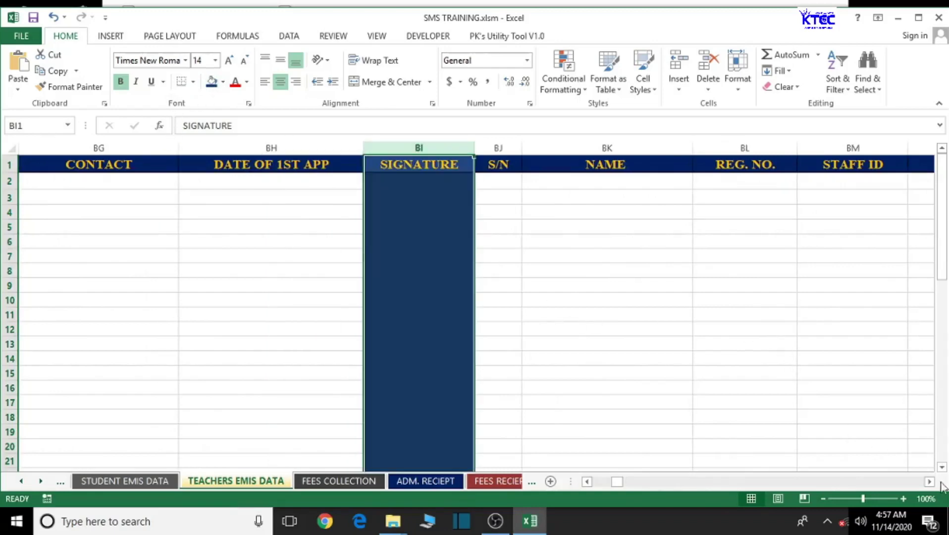
pyautogui.click(929, 482)
pyautogui.moveTo(929, 483); pyautogui.dragTo(929, 483)
# - Fill SIGNATURE columns BS, CC, CM, CW and DG with dark blue
pyautogui.click(417, 147)
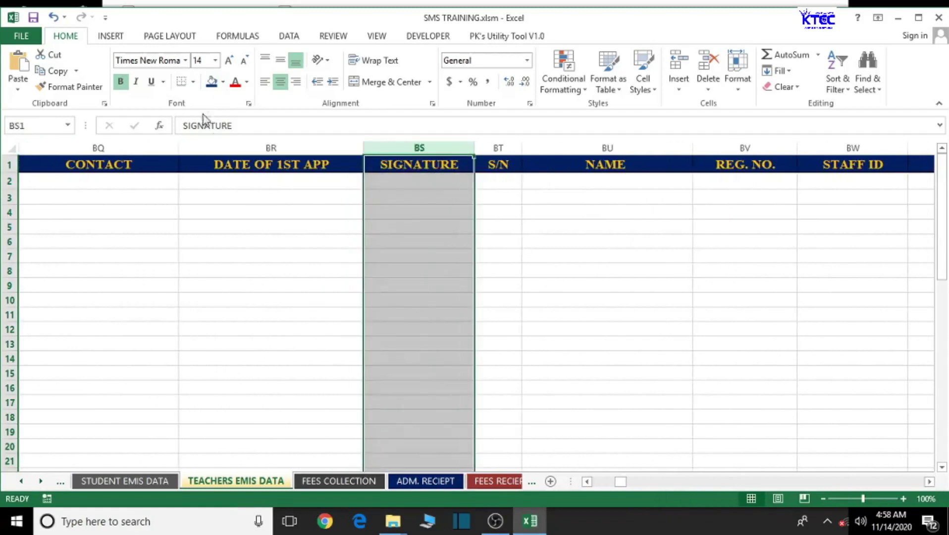
pyautogui.click(212, 81)
pyautogui.moveTo(929, 482); pyautogui.dragTo(933, 483)
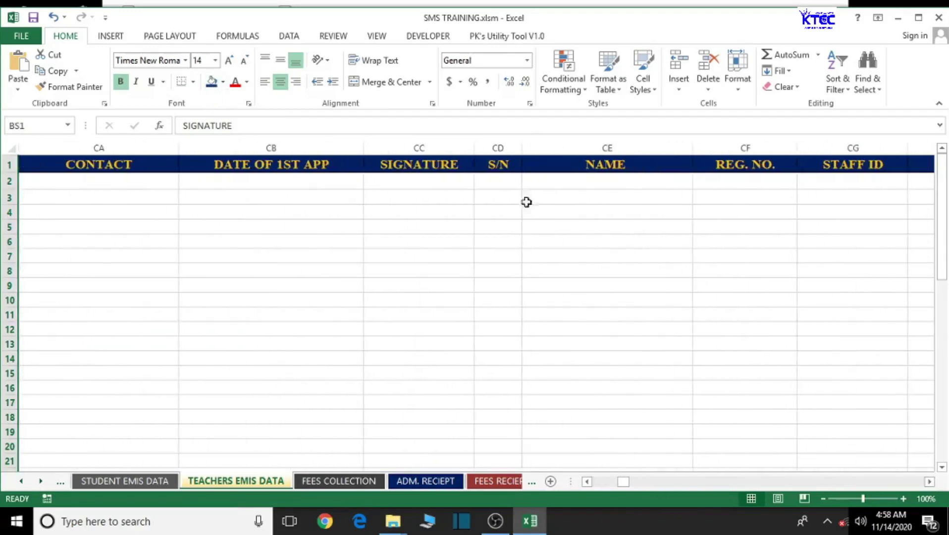
pyautogui.click(408, 147)
pyautogui.click(212, 82)
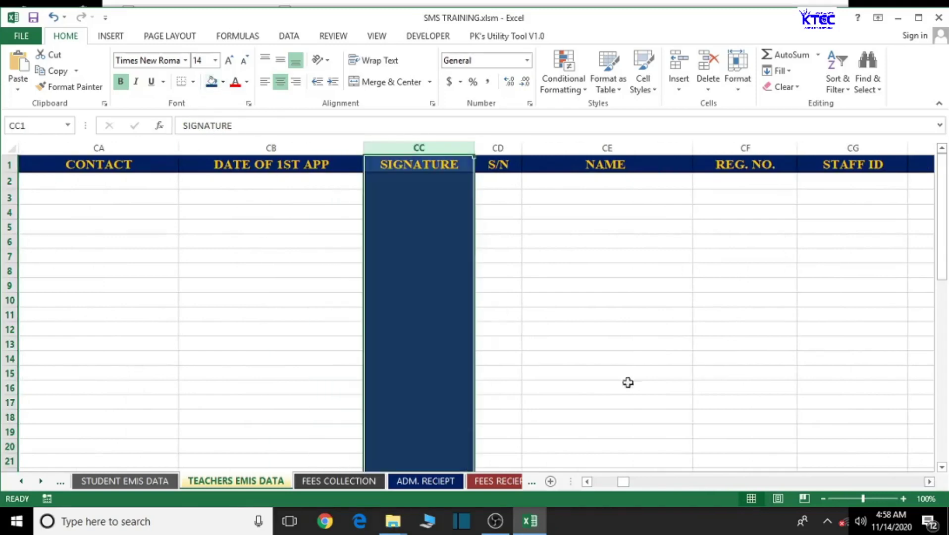
pyautogui.moveTo(935, 487); pyautogui.dragTo(935, 490)
pyautogui.click(275, 147)
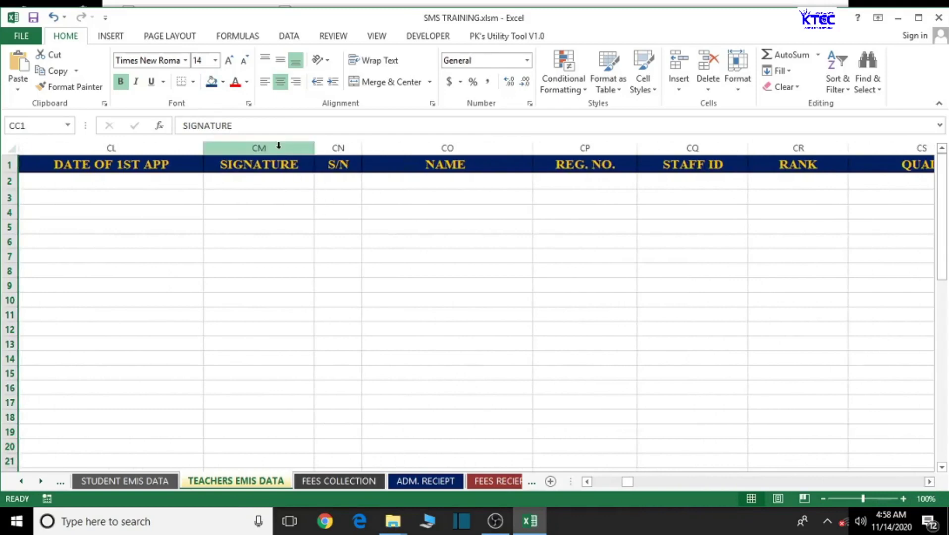
pyautogui.click(212, 81)
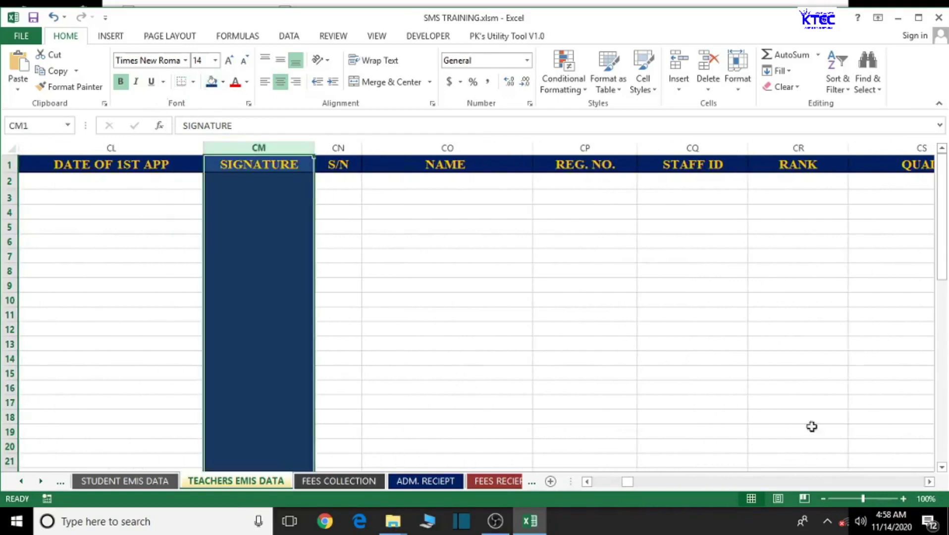
pyautogui.moveTo(930, 483); pyautogui.dragTo(929, 486)
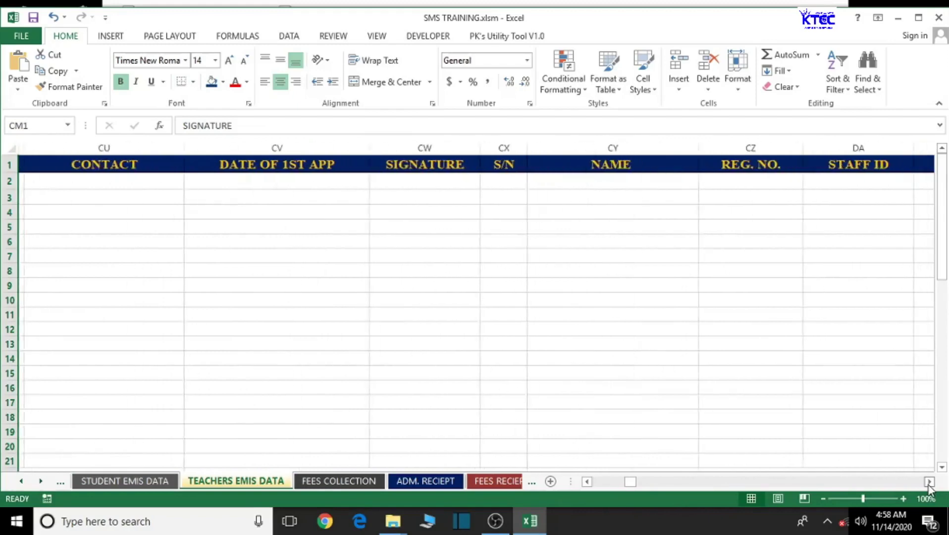
pyautogui.click(424, 149)
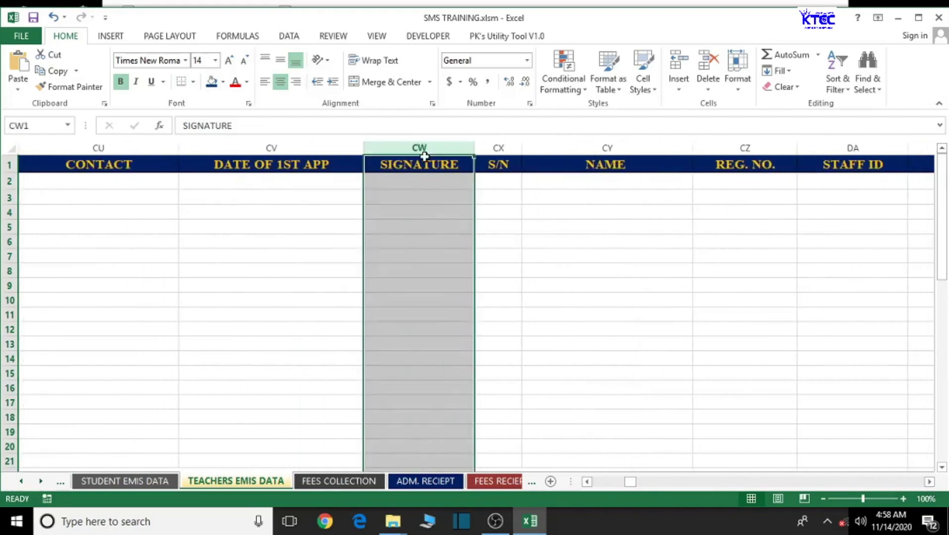
pyautogui.click(209, 84)
pyautogui.moveTo(930, 482); pyautogui.dragTo(929, 481)
pyautogui.click(419, 148)
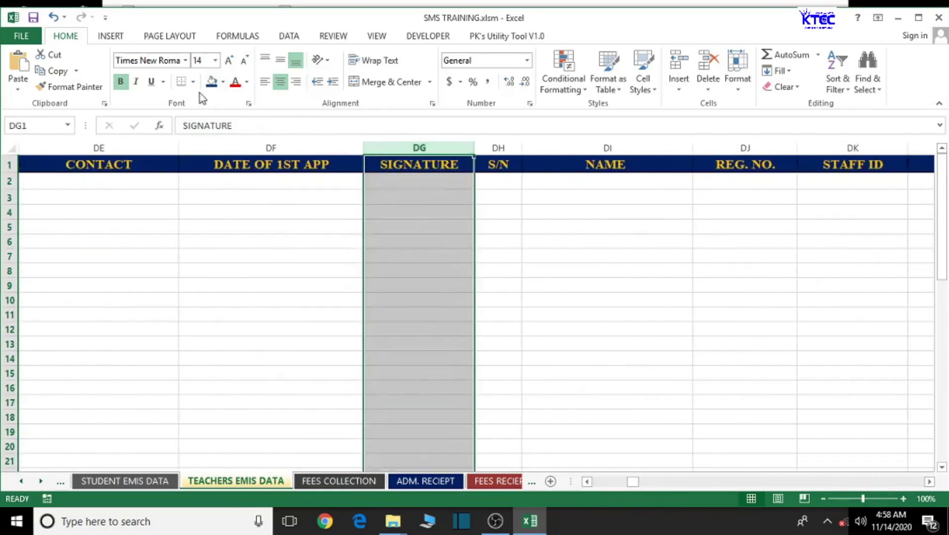
pyautogui.click(211, 82)
pyautogui.moveTo(929, 482); pyautogui.dragTo(930, 481)
# - Fill the last SIGNATURE columns DQ, EA, EK and EU with dark blue
pyautogui.click(929, 483)
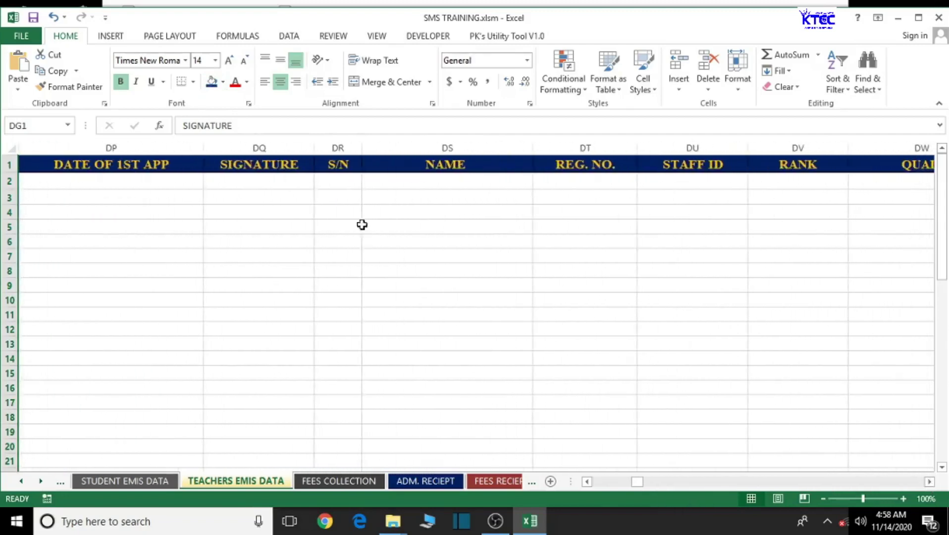
pyautogui.click(282, 149)
pyautogui.click(211, 81)
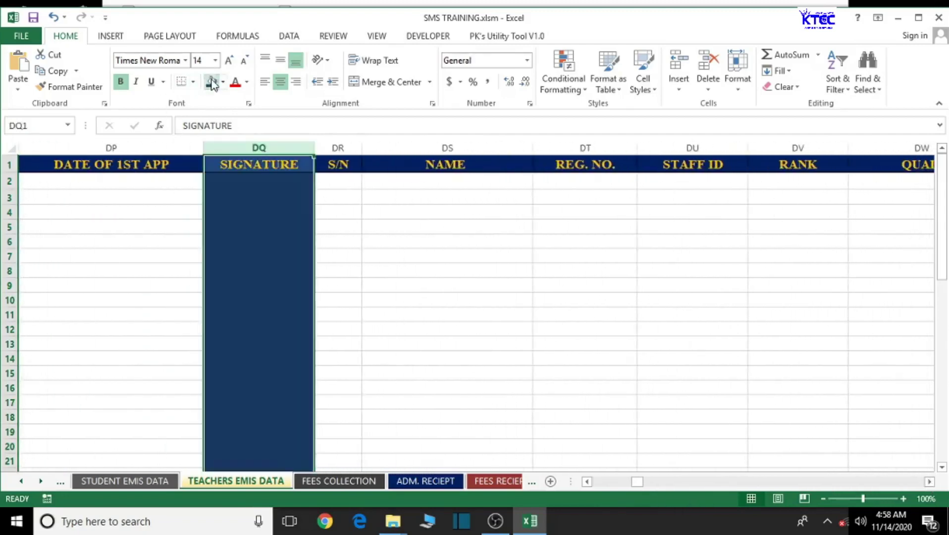
pyautogui.moveTo(929, 482); pyautogui.dragTo(929, 482)
pyautogui.click(276, 148)
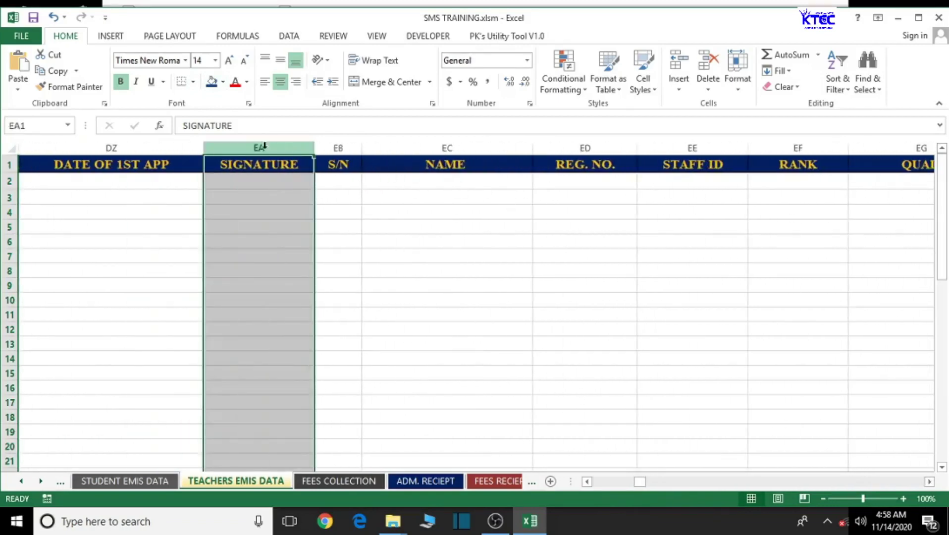
pyautogui.click(211, 82)
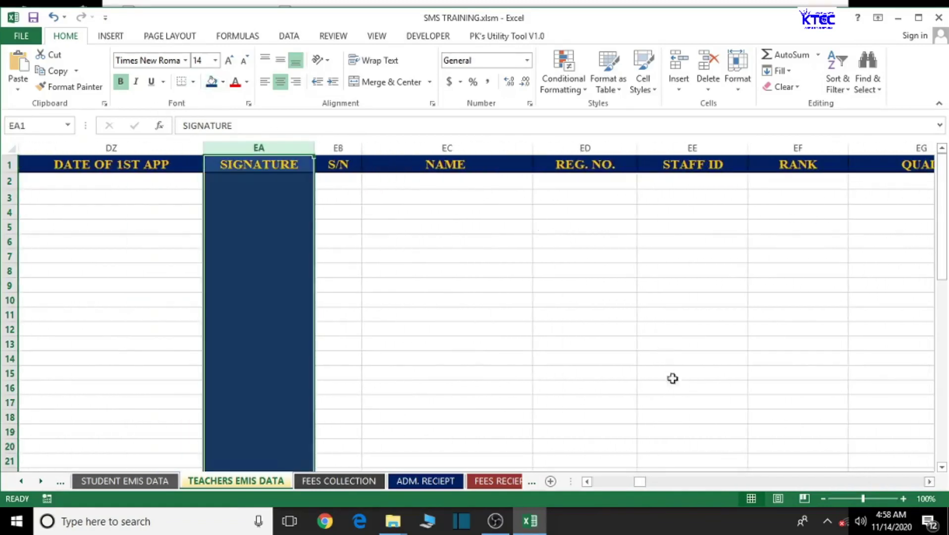
pyautogui.click(929, 481)
pyautogui.moveTo(929, 482); pyautogui.dragTo(930, 482)
pyautogui.click(421, 148)
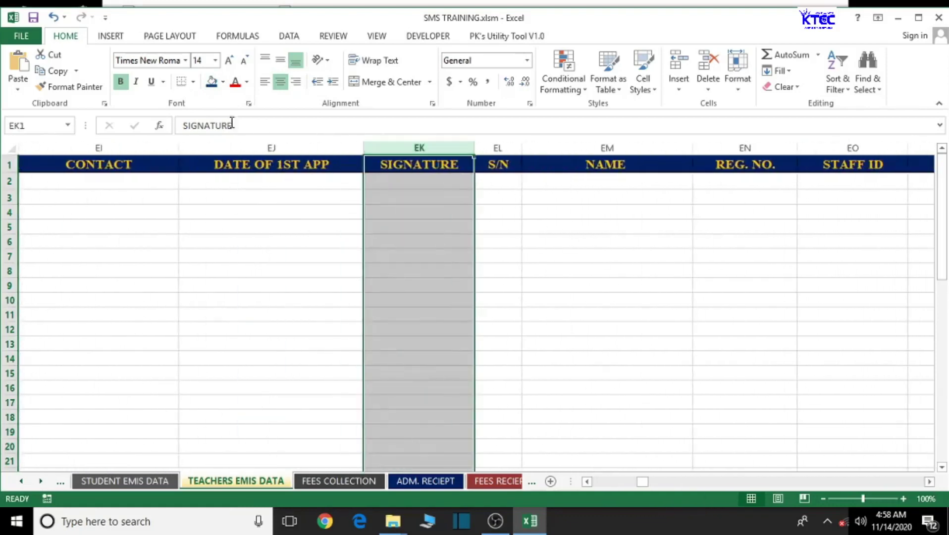
pyautogui.click(212, 85)
pyautogui.moveTo(931, 482); pyautogui.dragTo(930, 482)
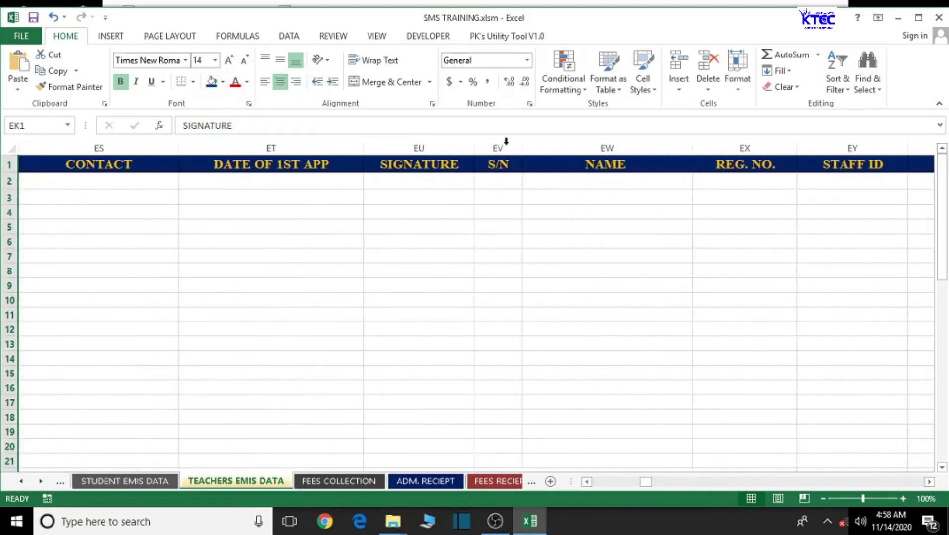
pyautogui.click(448, 146)
pyautogui.click(212, 82)
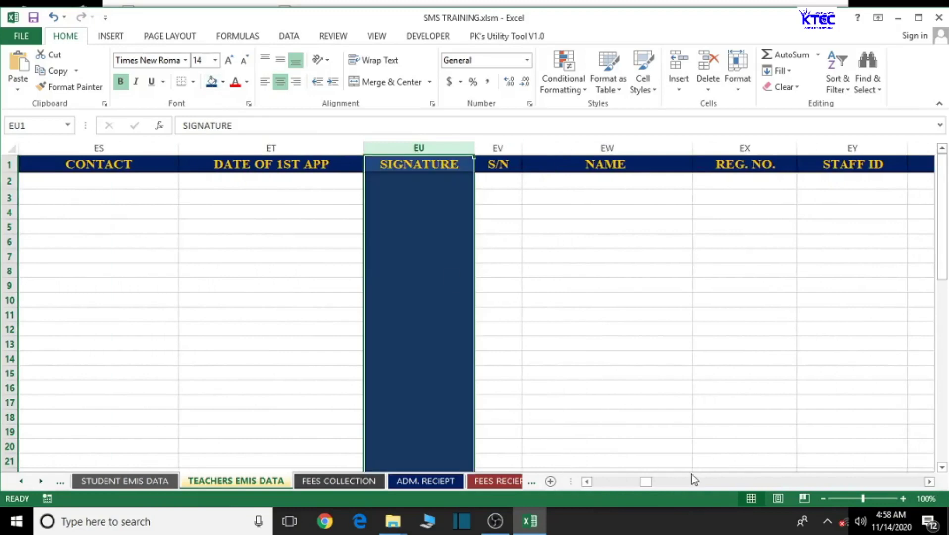
pyautogui.moveTo(646, 483); pyautogui.dragTo(600, 487)
# - Enter =A2 in V2 so it shows serial number 1
pyautogui.click(929, 482)
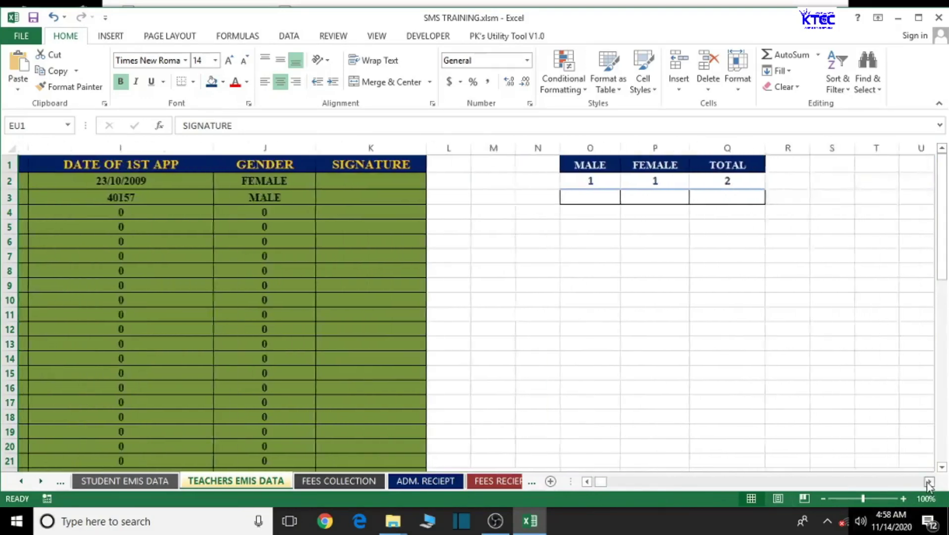
pyautogui.click(551, 182)
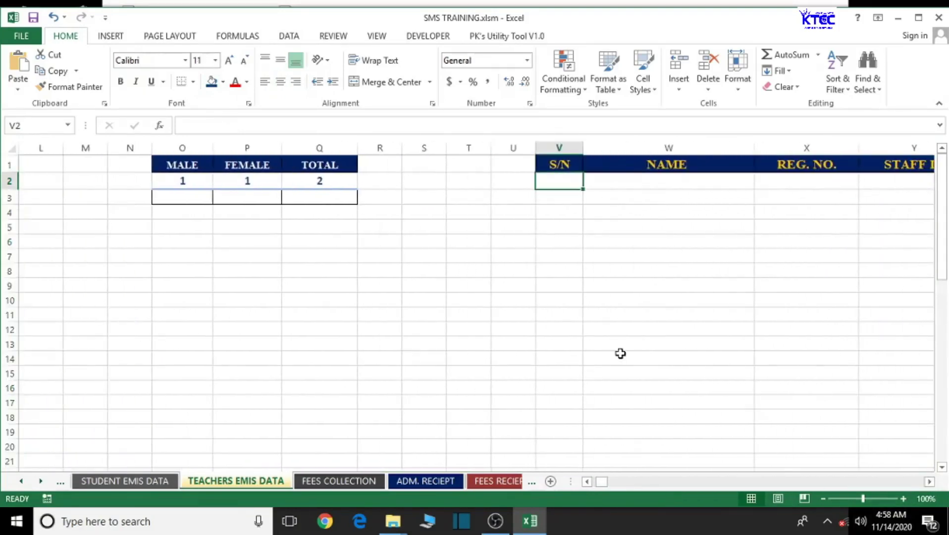
pyautogui.write('=')
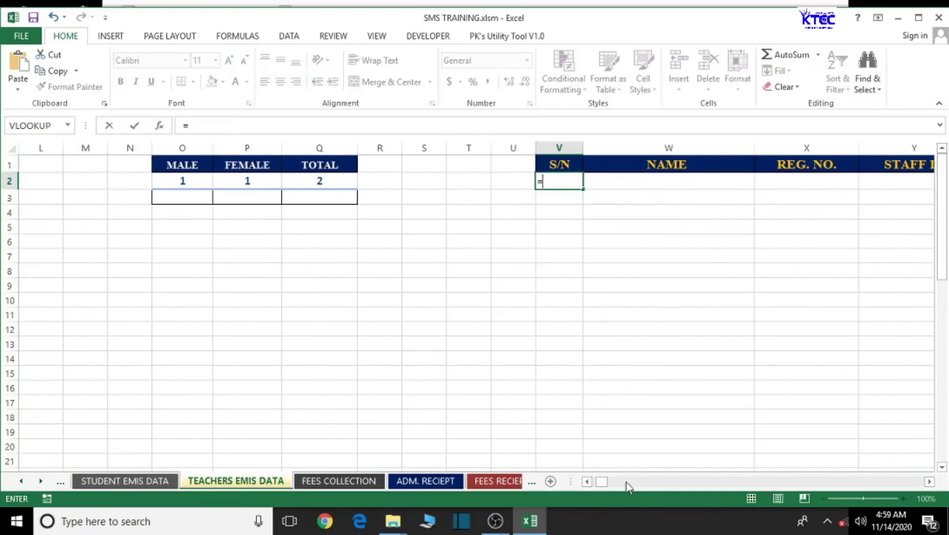
pyautogui.moveTo(603, 482); pyautogui.dragTo(590, 482)
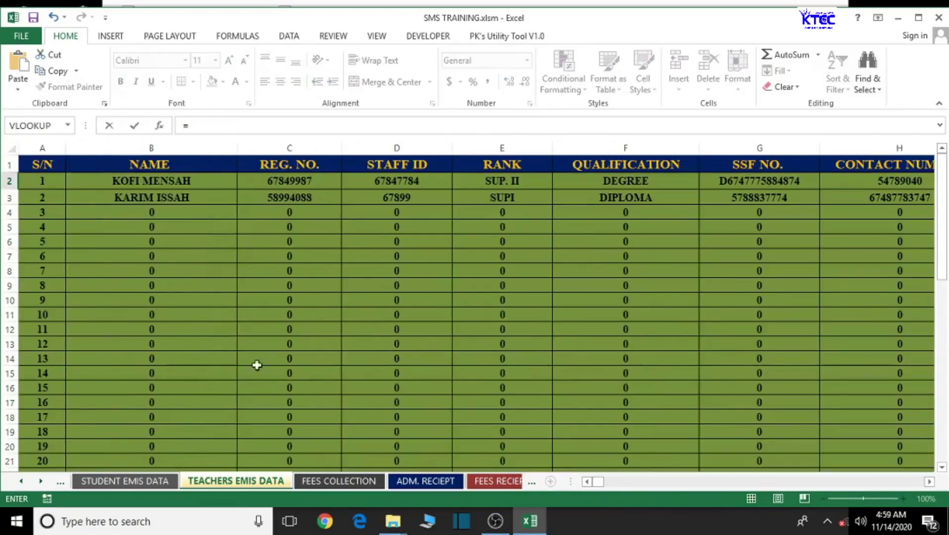
pyautogui.click(58, 181)
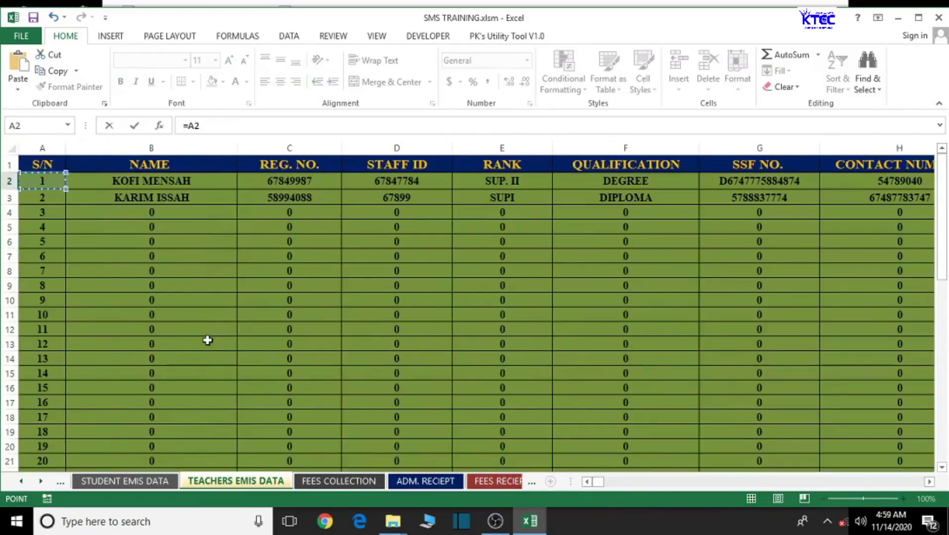
pyautogui.press('Return')
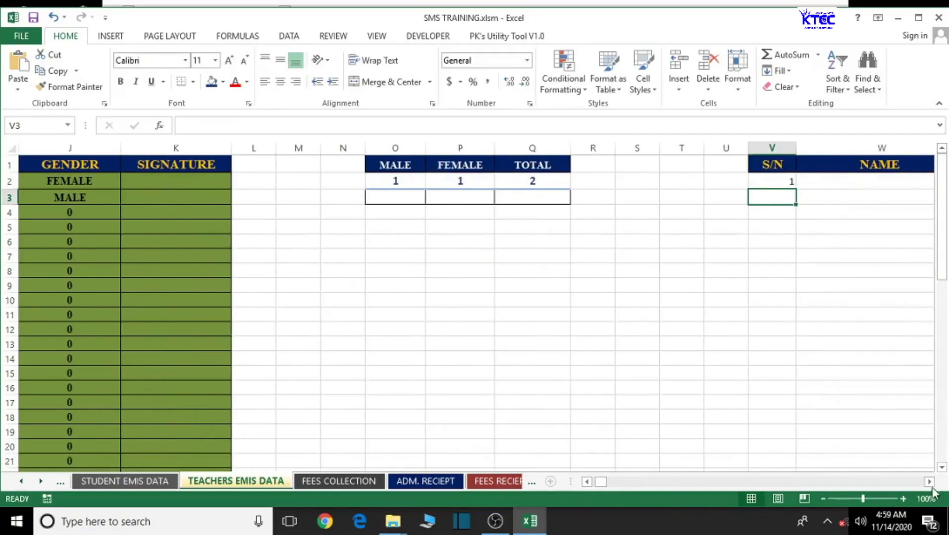
# - Copy V2's formula across row 2 of the first record block
pyautogui.click(930, 481)
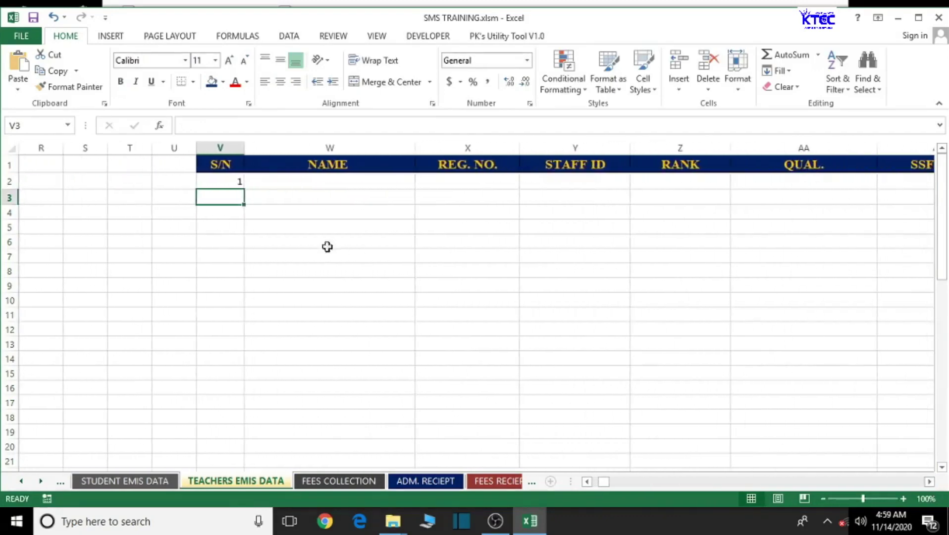
pyautogui.click(221, 182)
pyautogui.moveTo(245, 189); pyautogui.dragTo(570, 240)
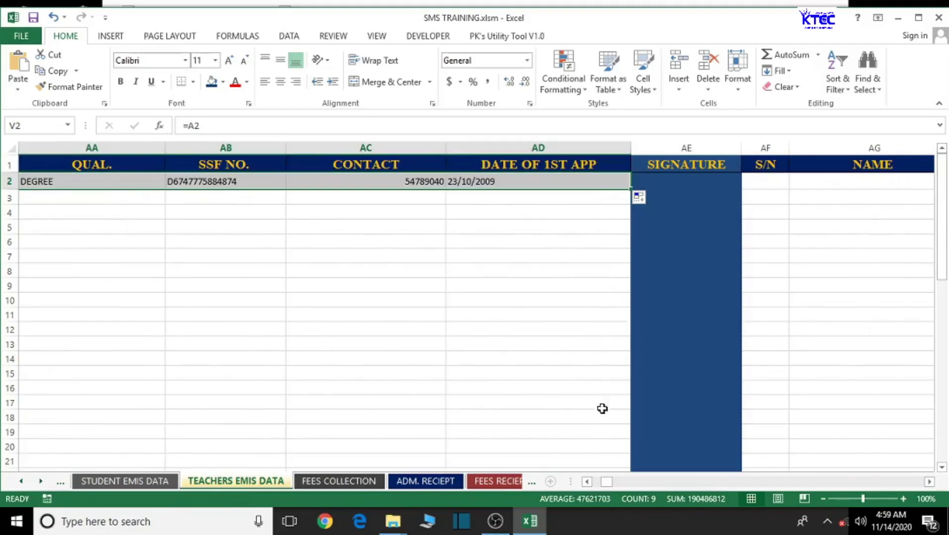
pyautogui.moveTo(607, 481); pyautogui.dragTo(581, 486)
pyautogui.moveTo(931, 486); pyautogui.dragTo(931, 486)
# - Link AF2 to A3 (serial 2) and fill that block's row 2 across to AN2
pyautogui.click(152, 181)
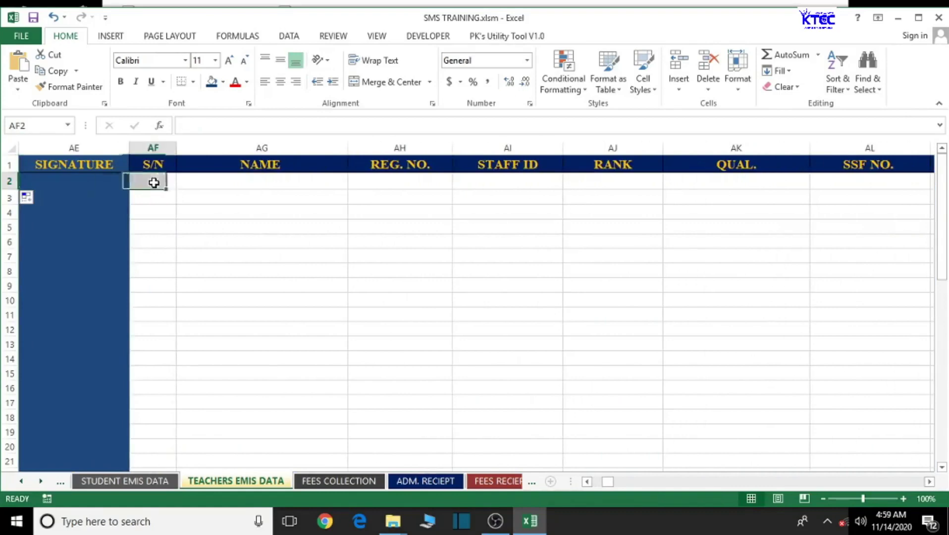
pyautogui.write('=')
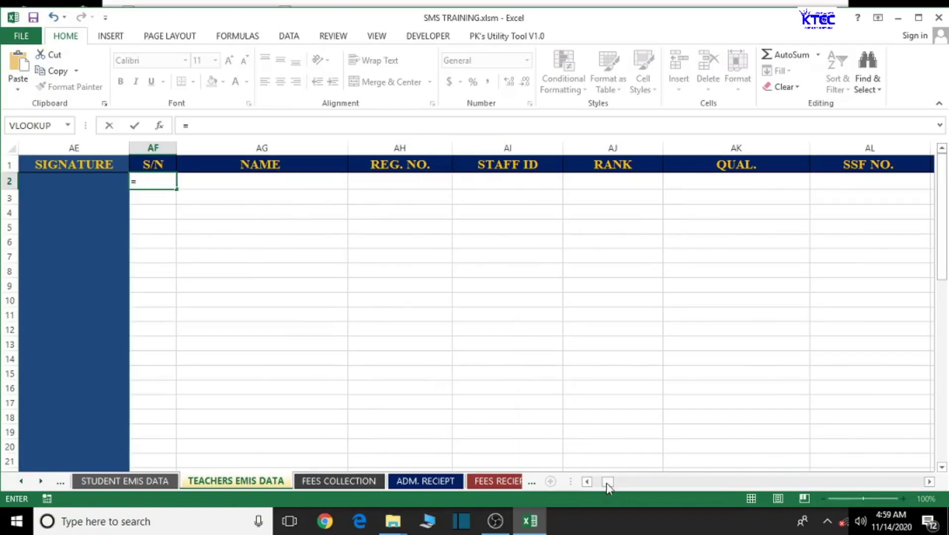
pyautogui.moveTo(587, 483); pyautogui.dragTo(586, 484)
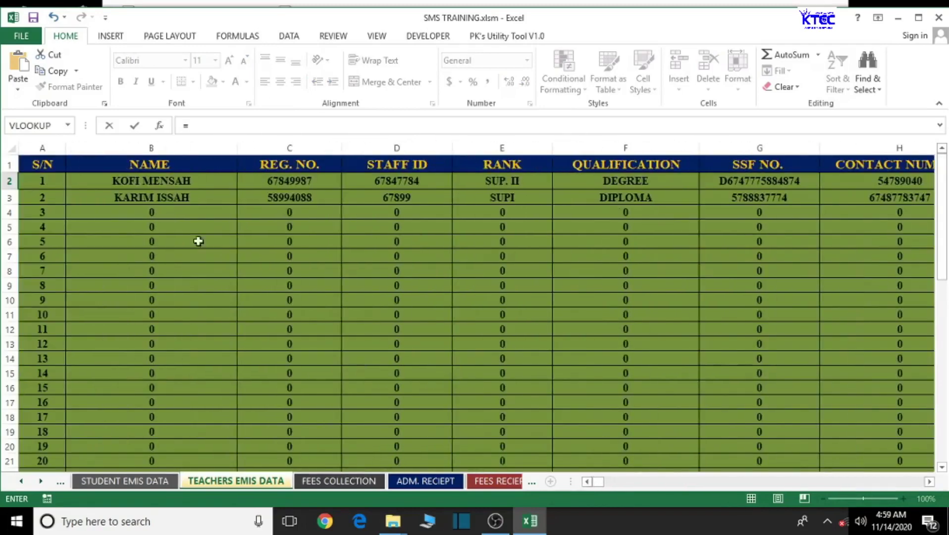
pyautogui.click(47, 196)
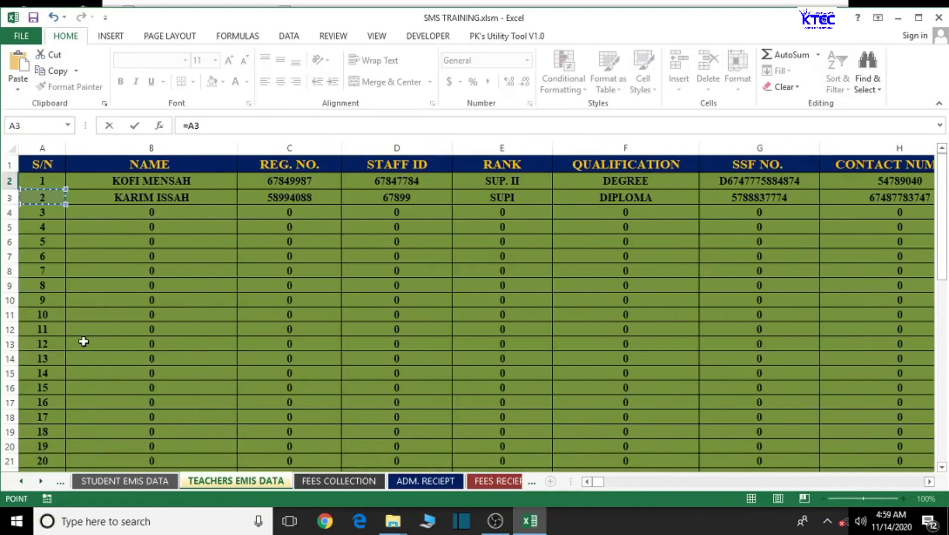
pyautogui.press('Return')
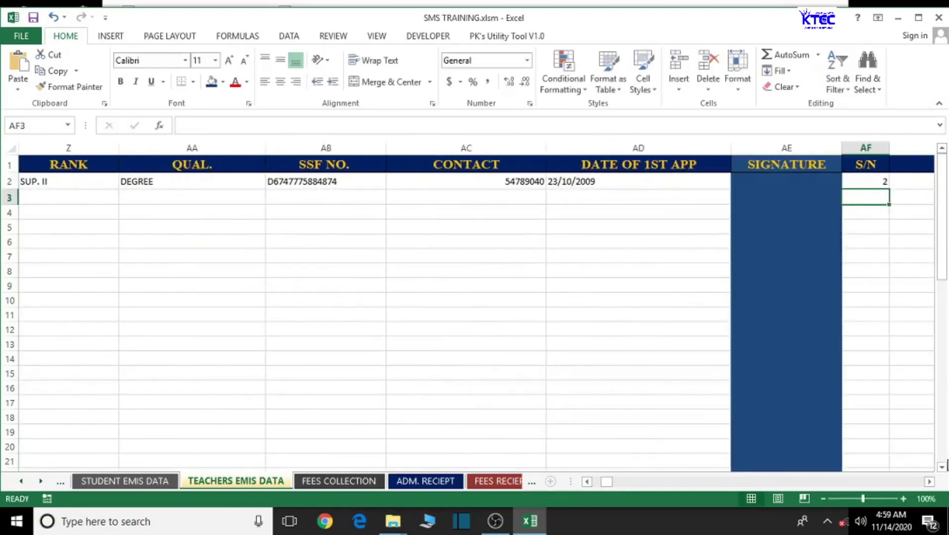
pyautogui.moveTo(930, 484); pyautogui.dragTo(930, 484)
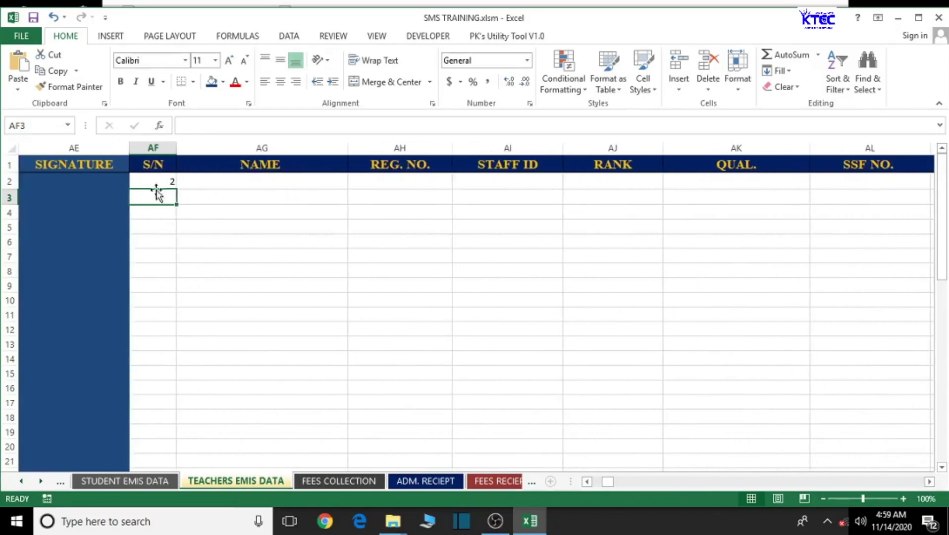
pyautogui.click(157, 181)
pyautogui.moveTo(175, 189); pyautogui.dragTo(697, 203)
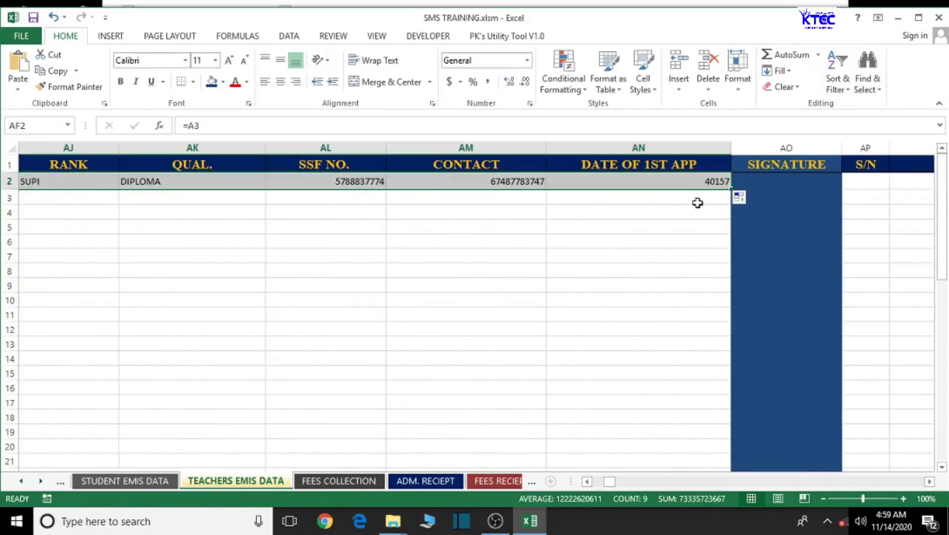
# - Link AP2 to A4 (serial 3) and fill the third block's row 2 across
pyautogui.click(869, 183)
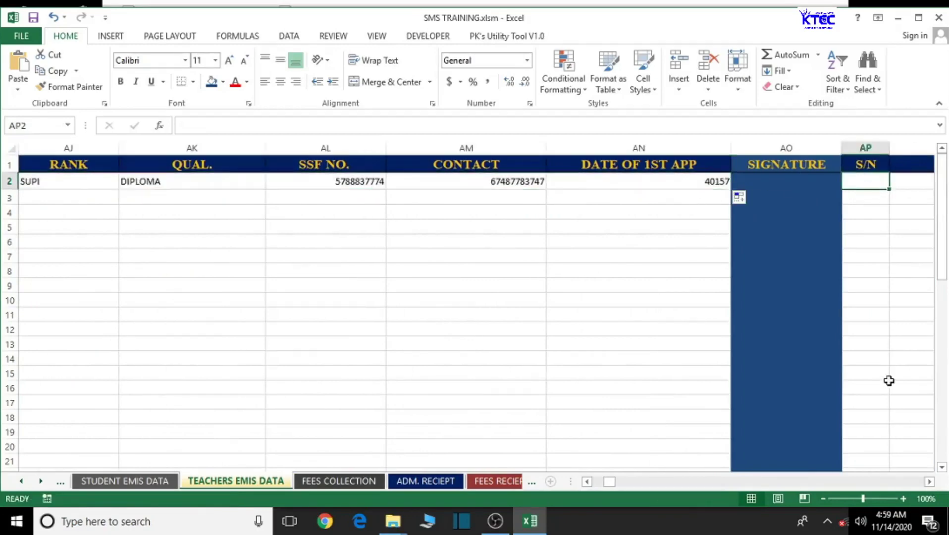
pyautogui.write('=')
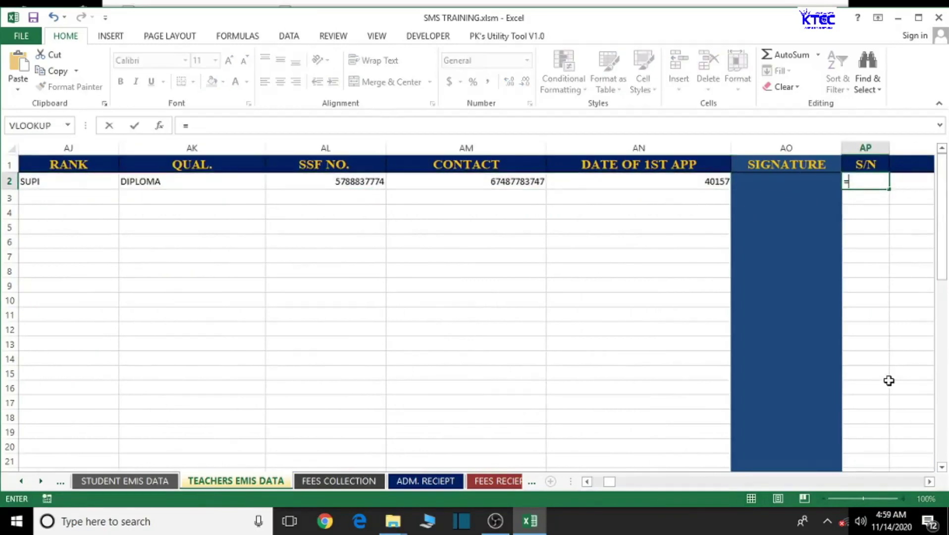
pyautogui.moveTo(614, 483); pyautogui.dragTo(594, 482)
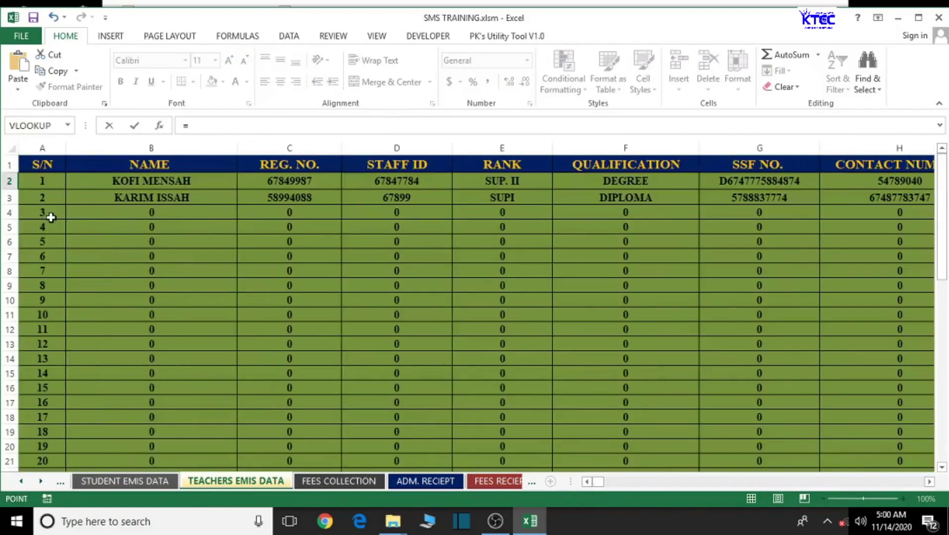
pyautogui.click(51, 218)
pyautogui.press('Return')
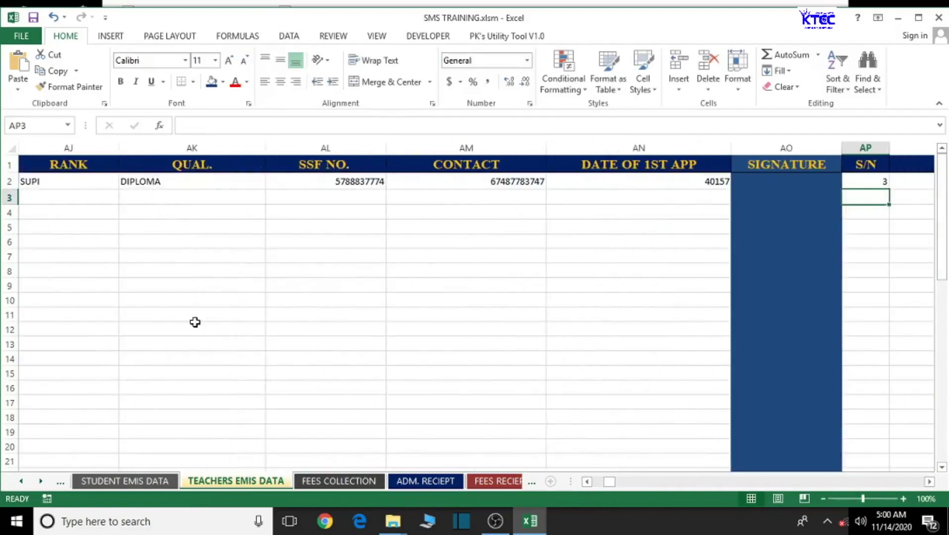
pyautogui.click(878, 184)
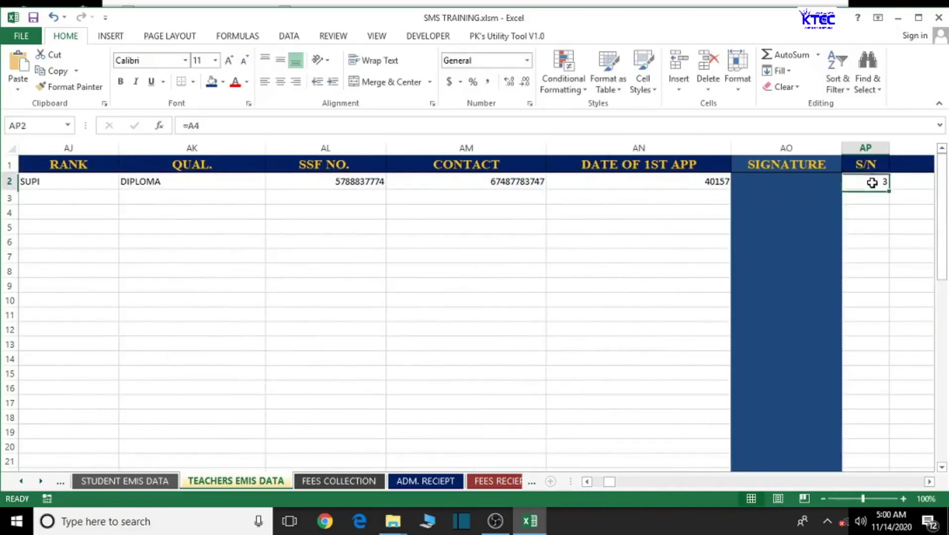
pyautogui.click(930, 482)
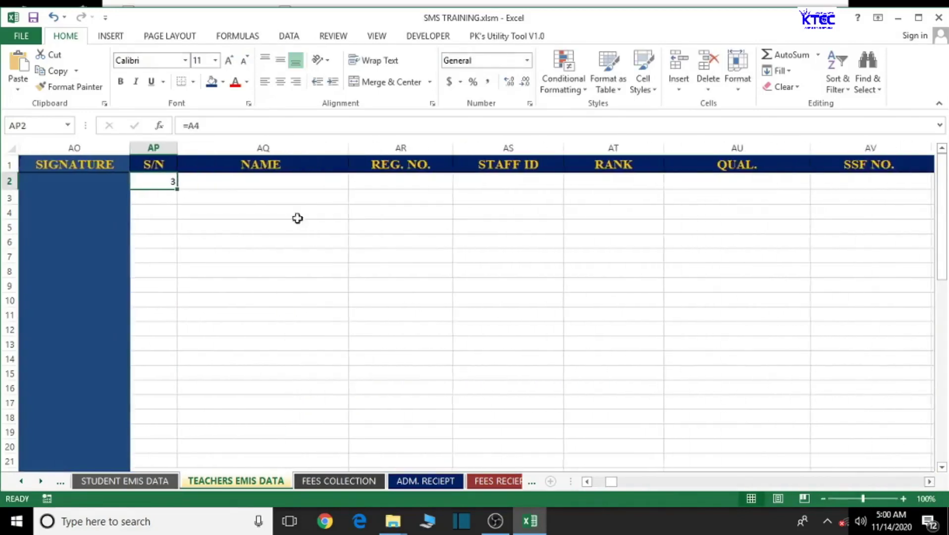
pyautogui.moveTo(175, 188)
pyautogui.mouseDown()
pyautogui.moveTo(377, 204)
pyautogui.moveTo(930, 202)
pyautogui.moveTo(659, 198)
pyautogui.moveTo(711, 203)
pyautogui.mouseUp()
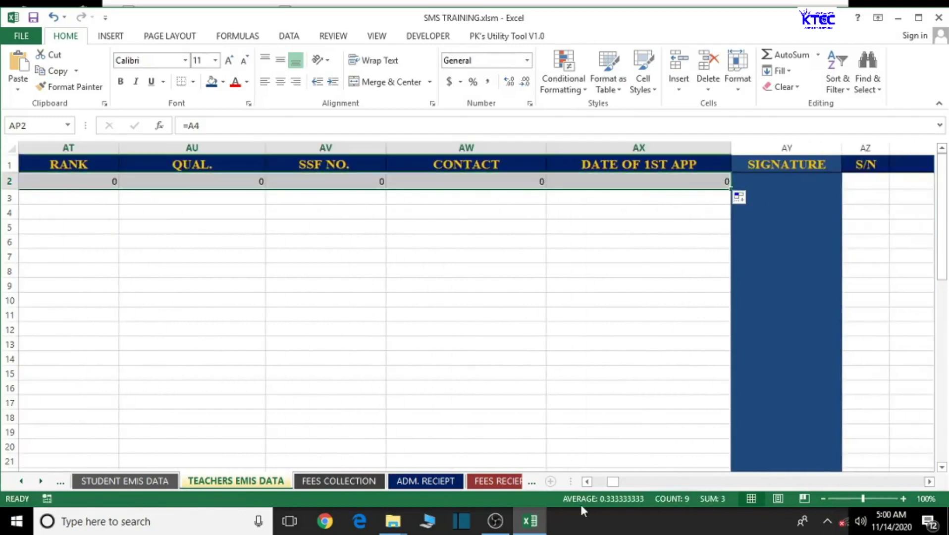
pyautogui.click(587, 482)
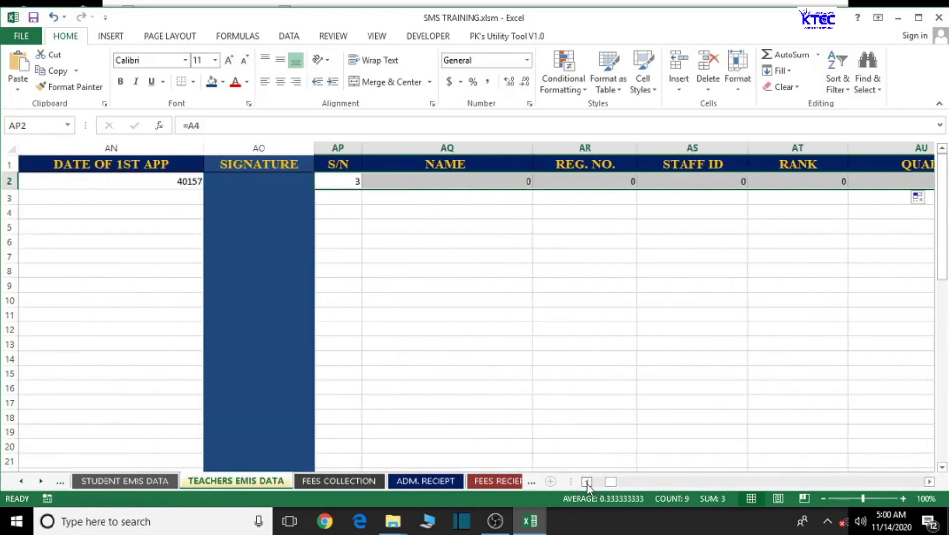
# - Link AZ2 to A5 (serial 4) and fill the fourth block's row 2 across
pyautogui.click(930, 482)
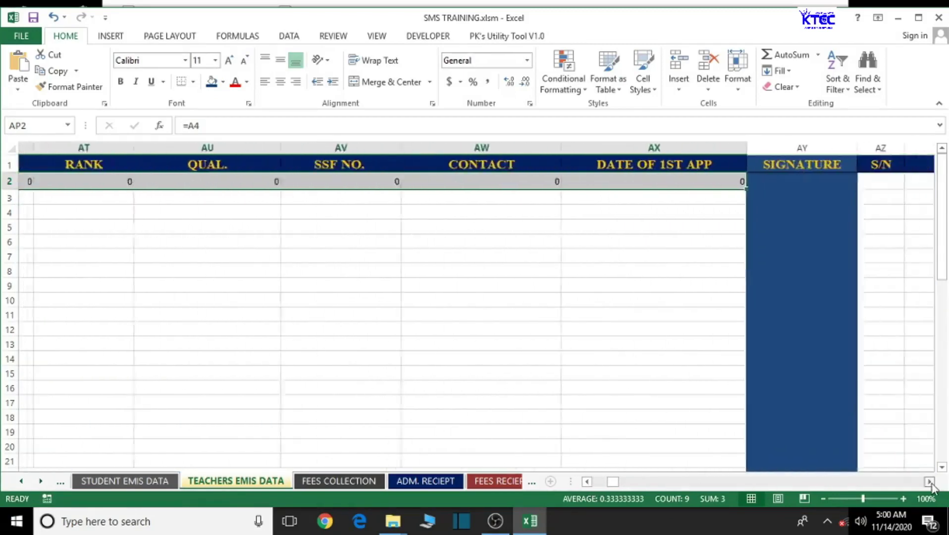
pyautogui.click(333, 183)
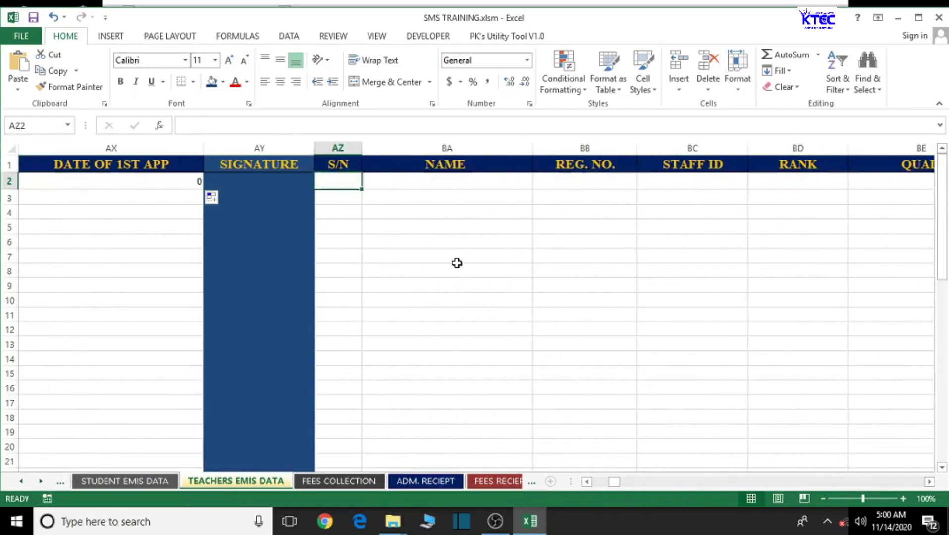
pyautogui.write('=')
pyautogui.moveTo(614, 482); pyautogui.dragTo(598, 484)
pyautogui.click(50, 225)
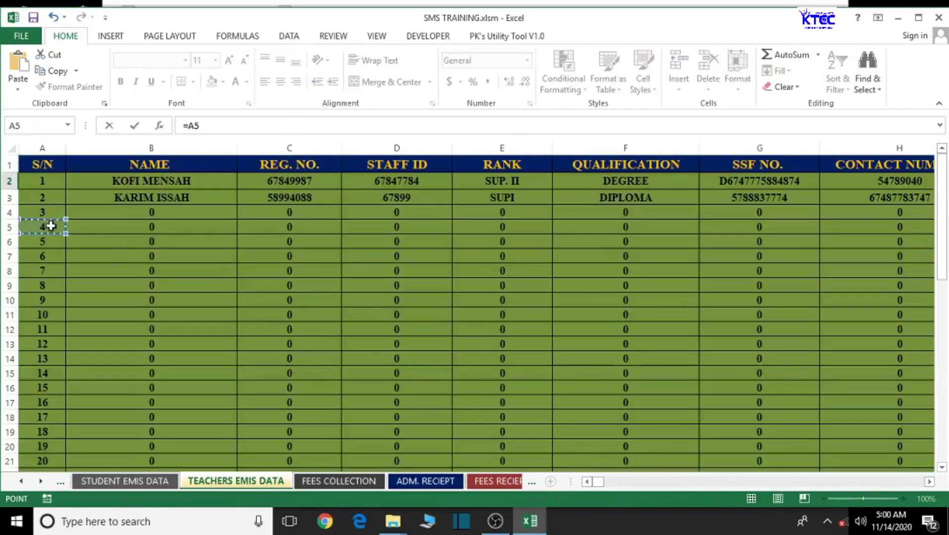
pyautogui.press('Return')
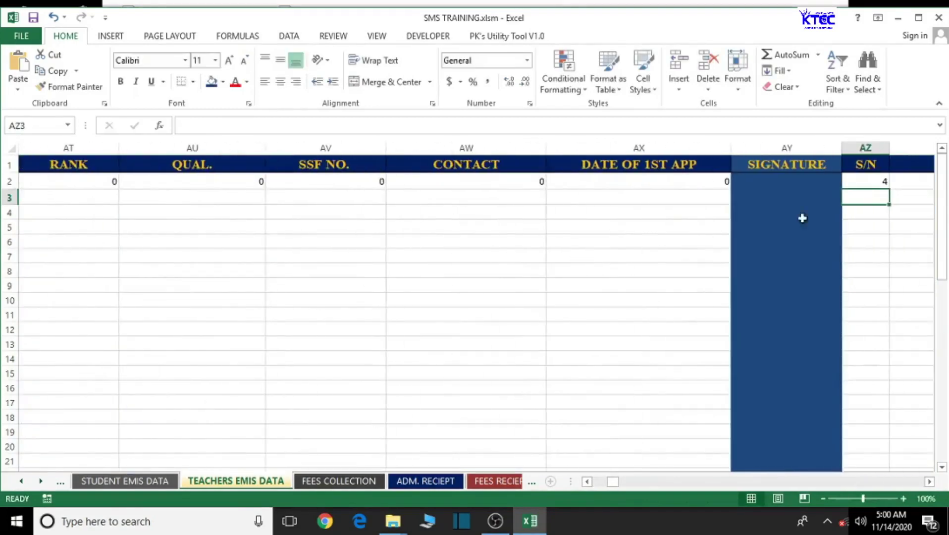
pyautogui.hscroll(6, 929, 482)
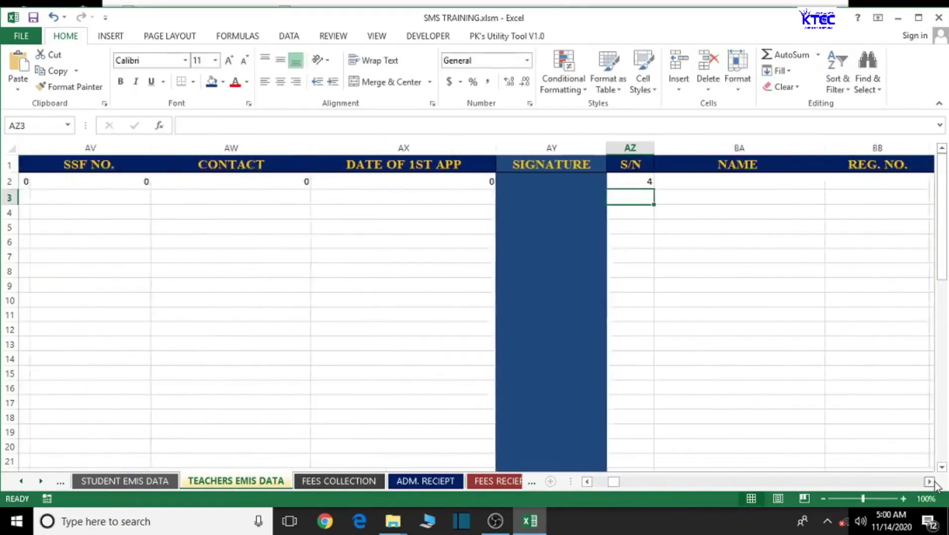
pyautogui.click(55, 181)
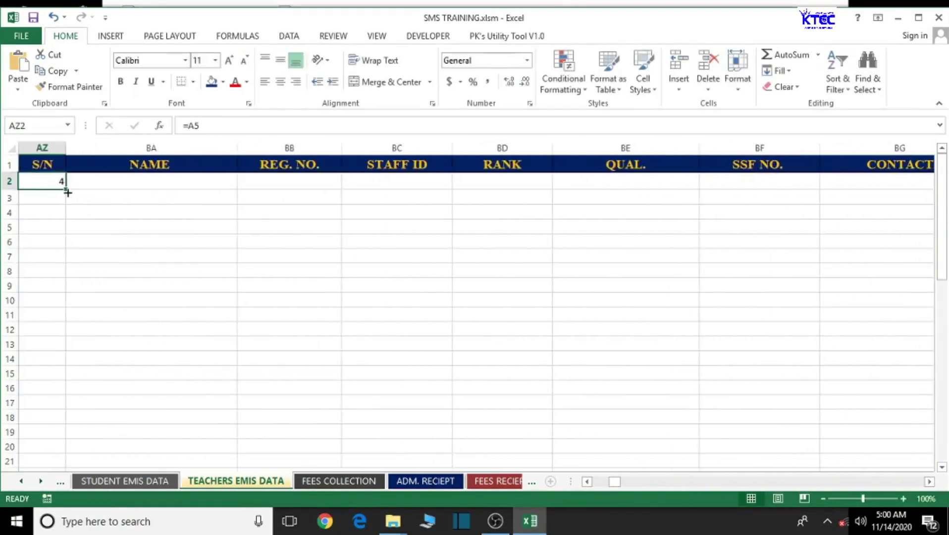
pyautogui.moveTo(66, 189); pyautogui.dragTo(709, 184)
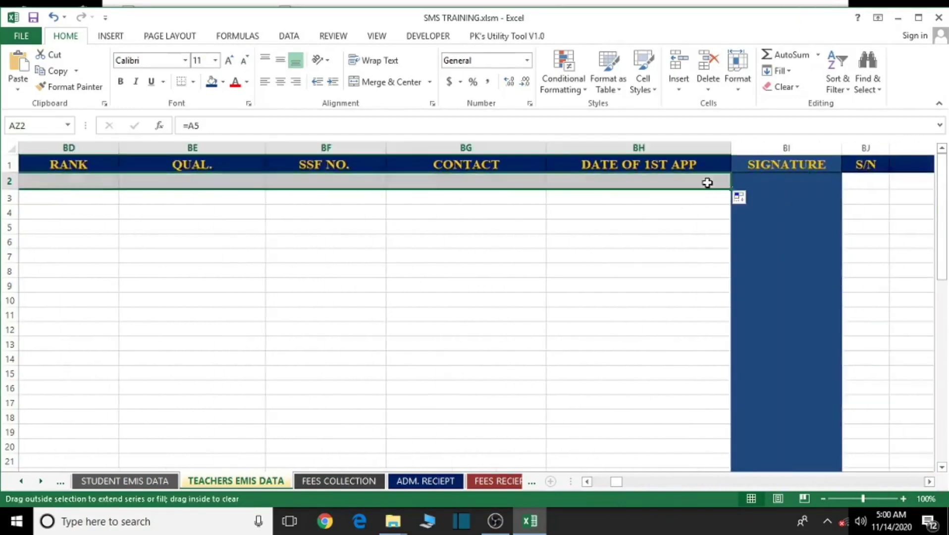
# - Link BJ2 to A6 (serial 5) and fill the fifth block's row 2 across
pyautogui.click(872, 183)
pyautogui.write('=')
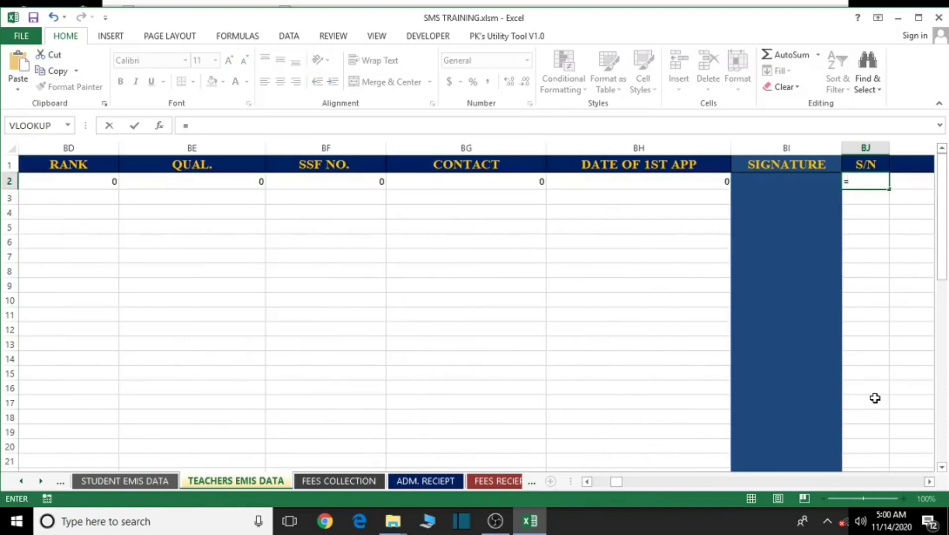
pyautogui.moveTo(617, 482); pyautogui.dragTo(593, 483)
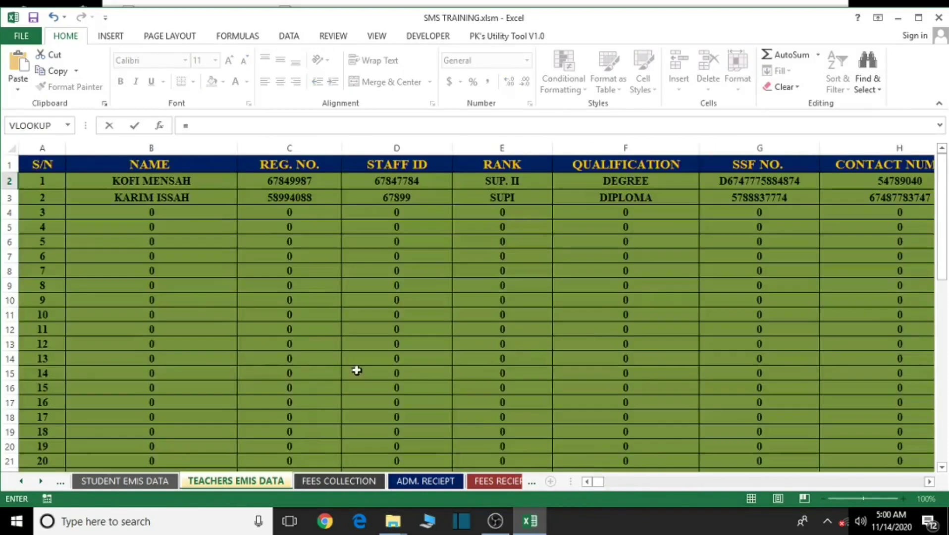
pyautogui.click(53, 244)
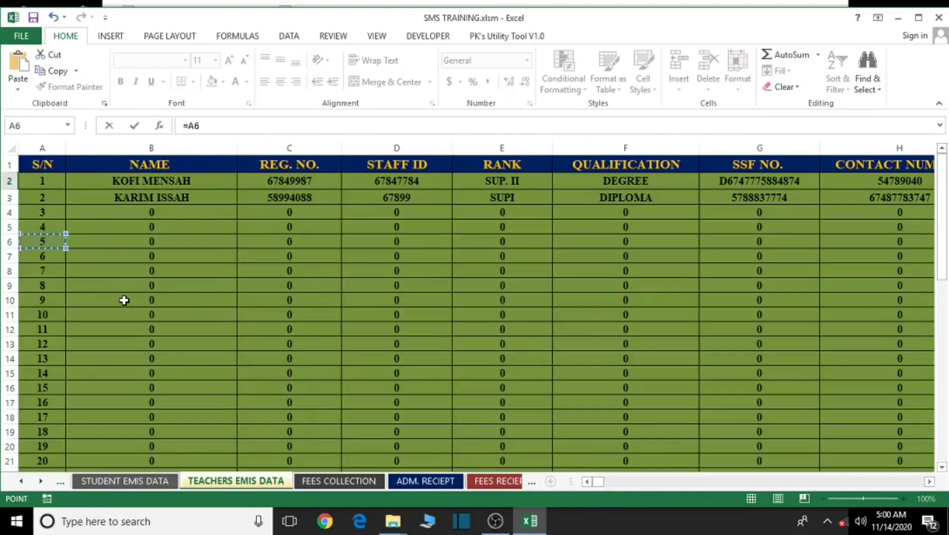
pyautogui.press('Return')
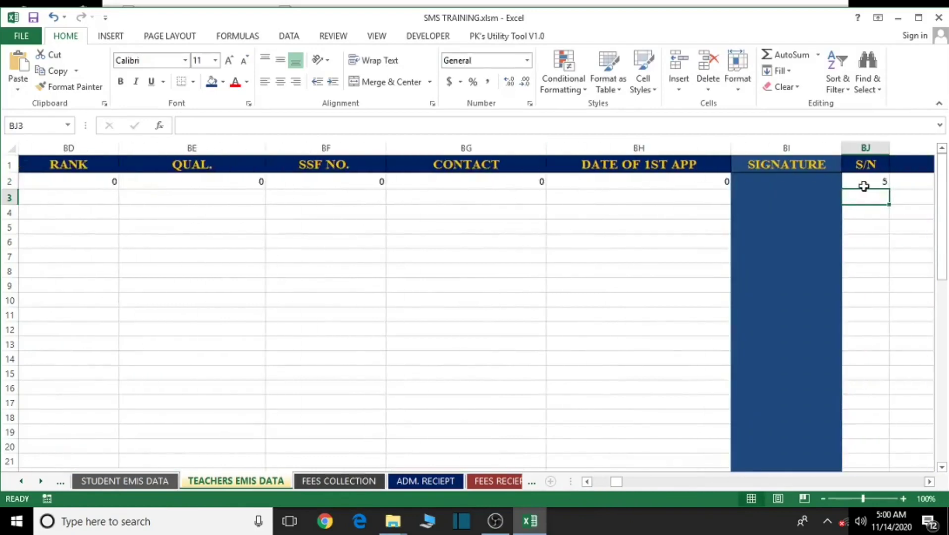
pyautogui.click(863, 186)
pyautogui.click(929, 481)
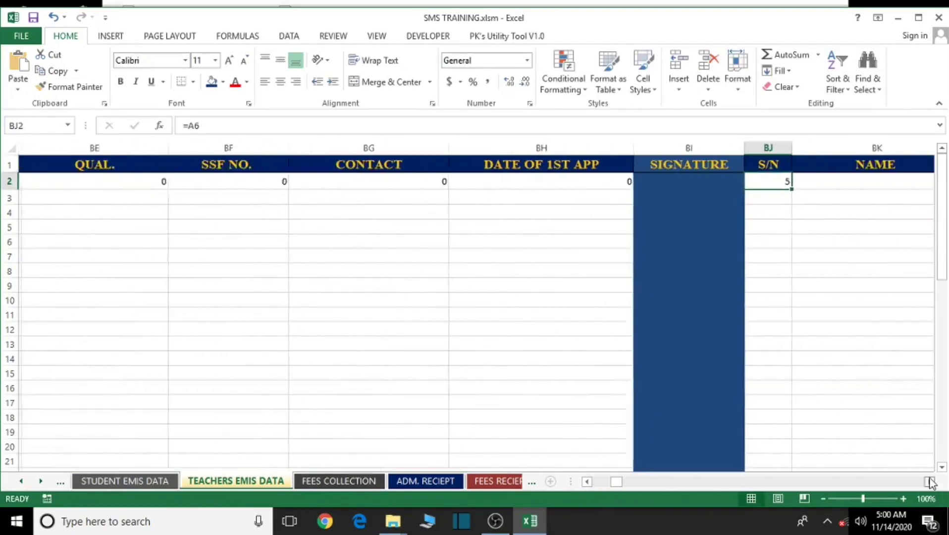
pyautogui.click(930, 482)
pyautogui.click(930, 482)
pyautogui.click(929, 482)
pyautogui.click(930, 482)
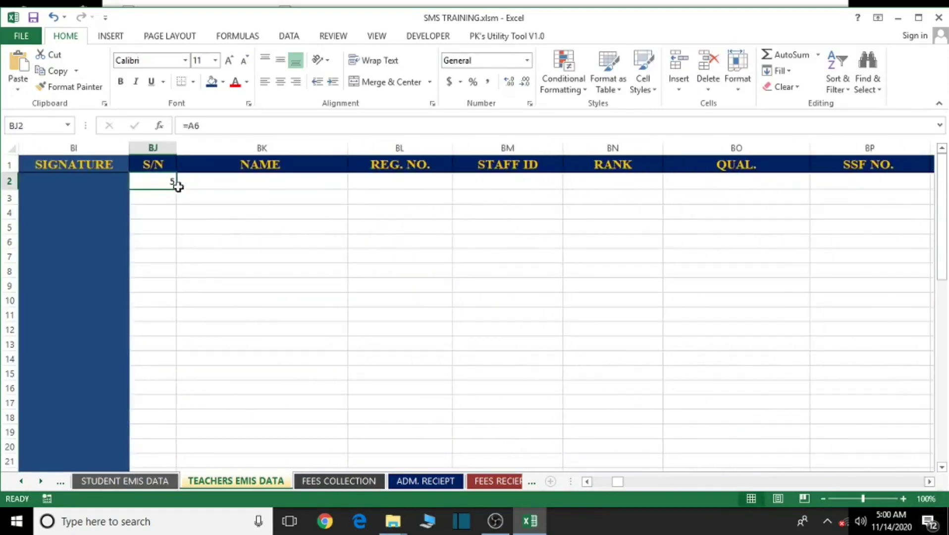
pyautogui.moveTo(177, 189); pyautogui.dragTo(753, 214)
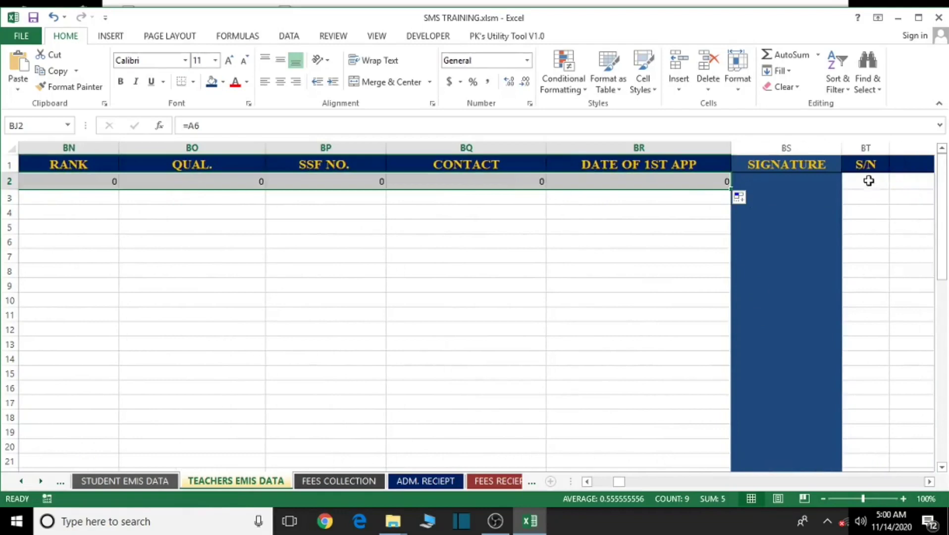
# - Link BT2 to A7 (serial 6) and fill that block's row 2 across to CB
pyautogui.click(869, 181)
pyautogui.write('=')
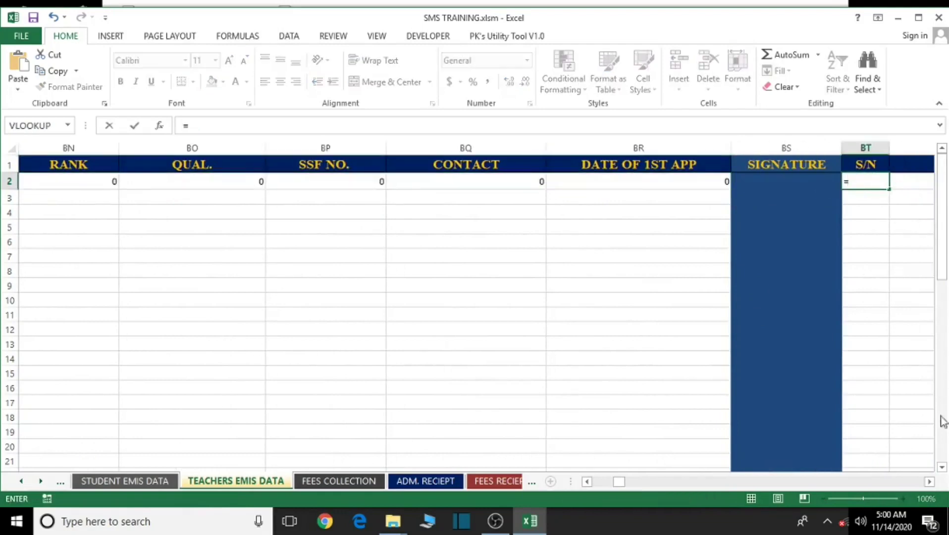
pyautogui.moveTo(620, 481); pyautogui.dragTo(595, 482)
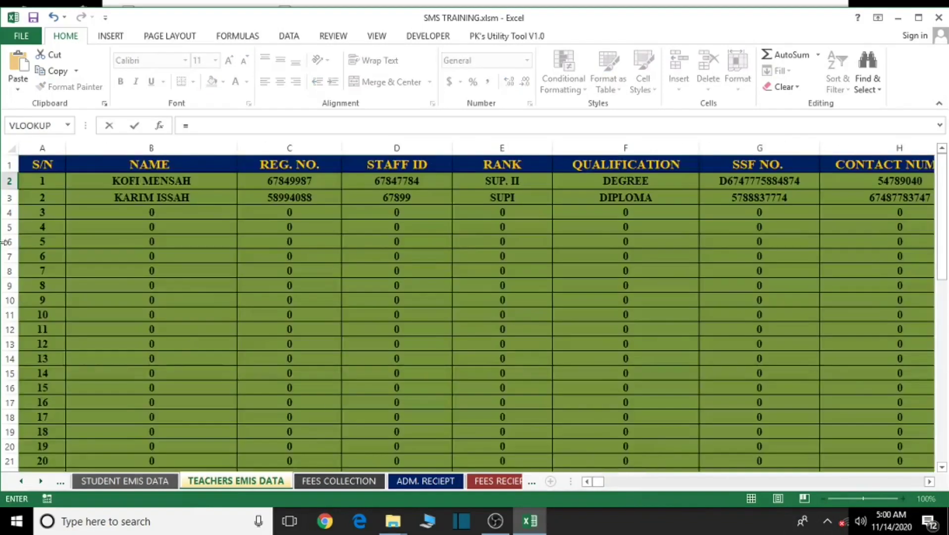
pyautogui.click(45, 256)
pyautogui.press('Return')
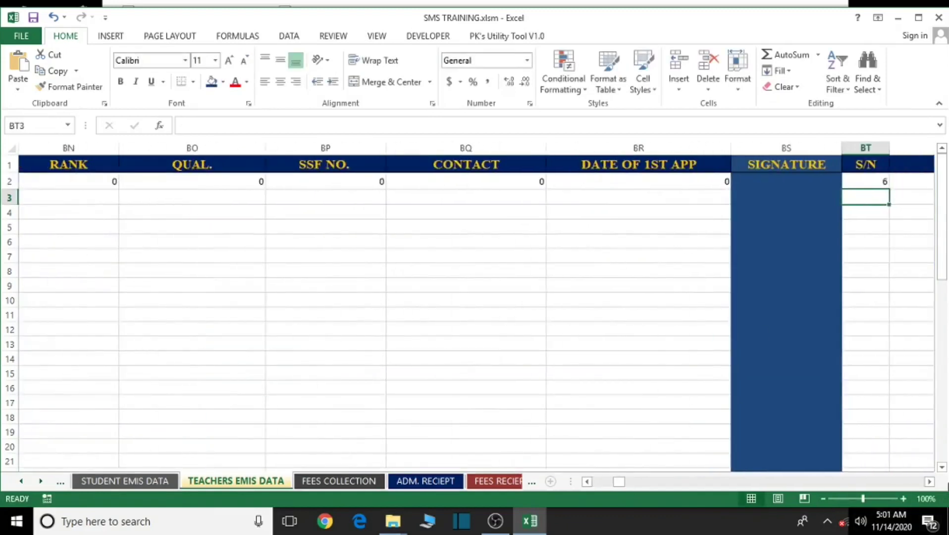
pyautogui.click(929, 481)
pyautogui.click(930, 481)
pyautogui.click(929, 482)
pyautogui.click(930, 482)
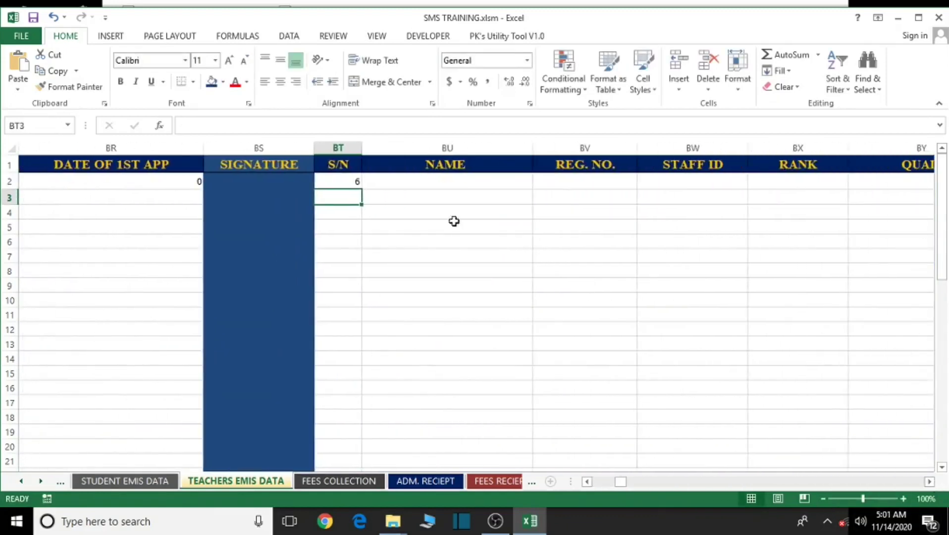
pyautogui.click(355, 181)
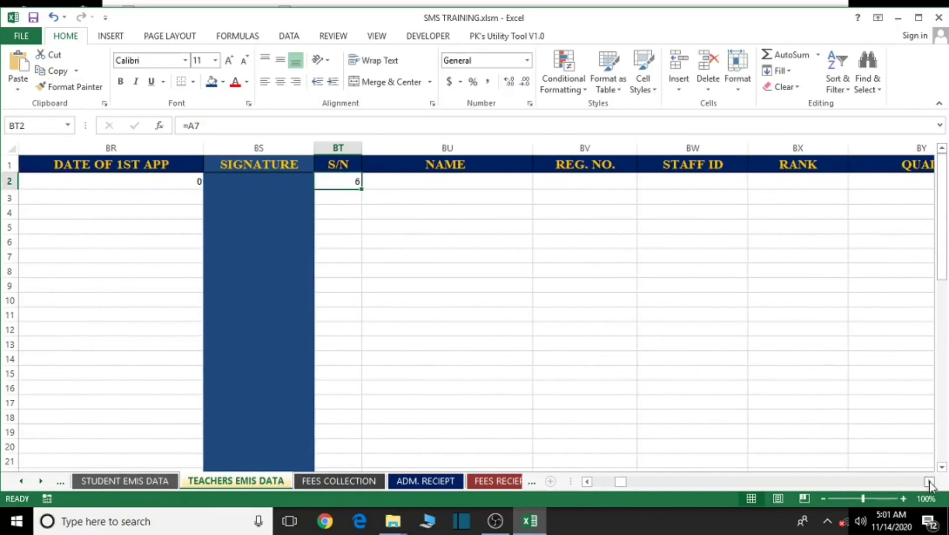
pyautogui.click(929, 482)
pyautogui.click(929, 481)
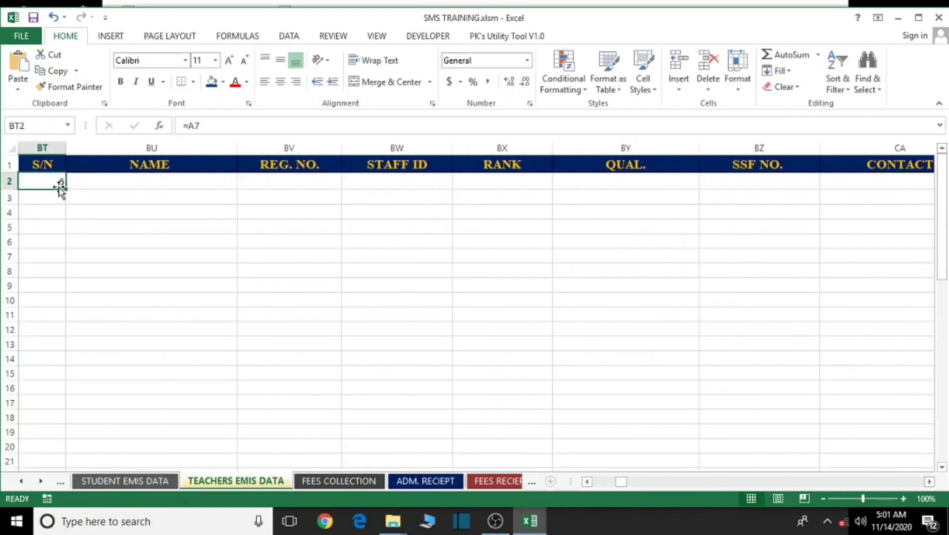
pyautogui.moveTo(67, 189); pyautogui.dragTo(792, 257)
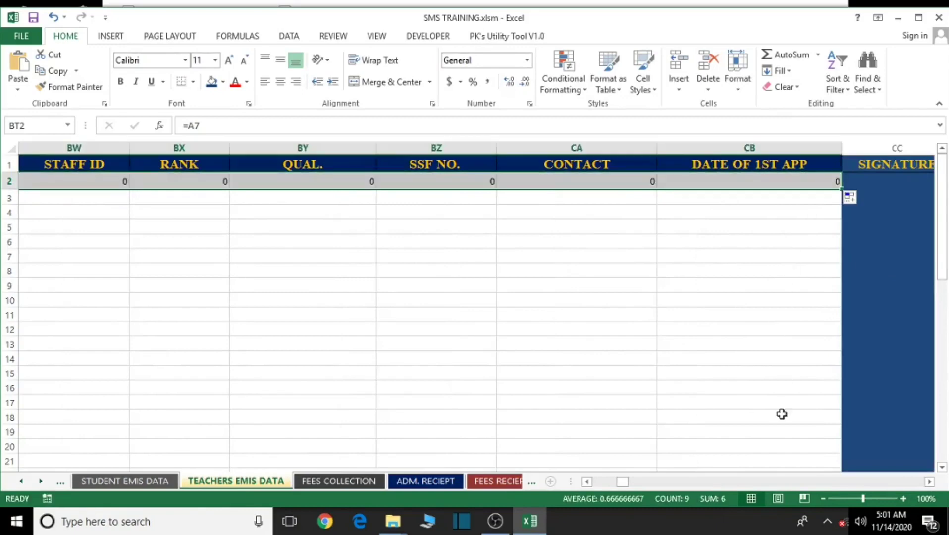
# - Link CD2 to A8 (serial 7) and fill that block's row 2 across
pyautogui.click(929, 482)
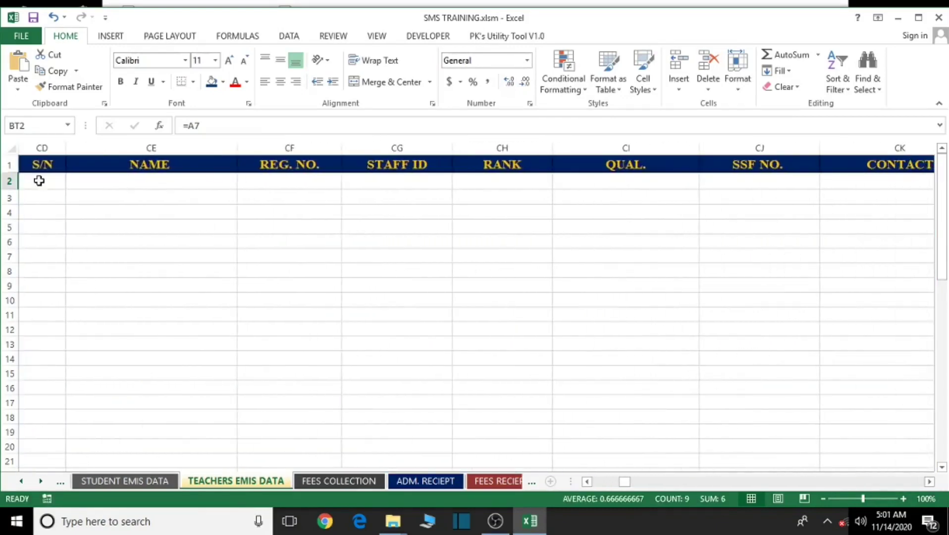
pyautogui.click(39, 181)
pyautogui.write('=')
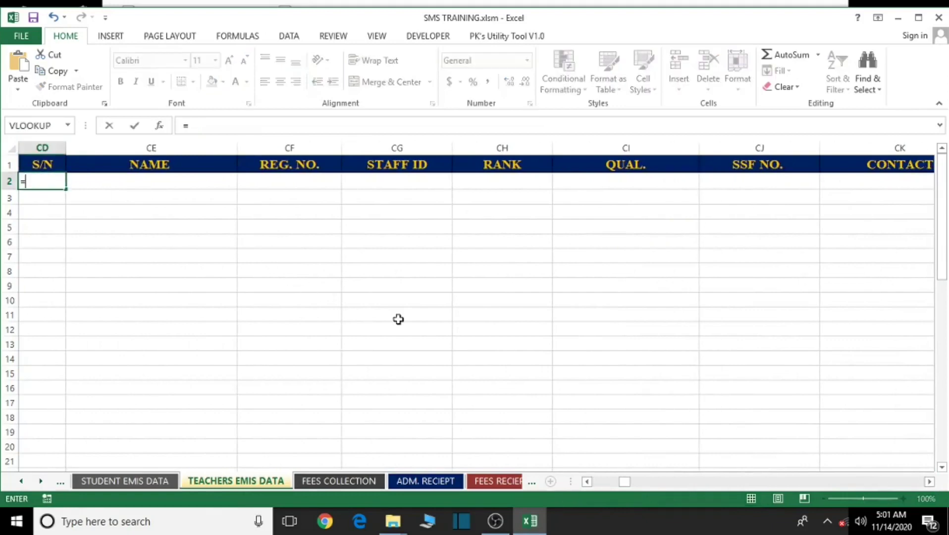
pyautogui.click(586, 481)
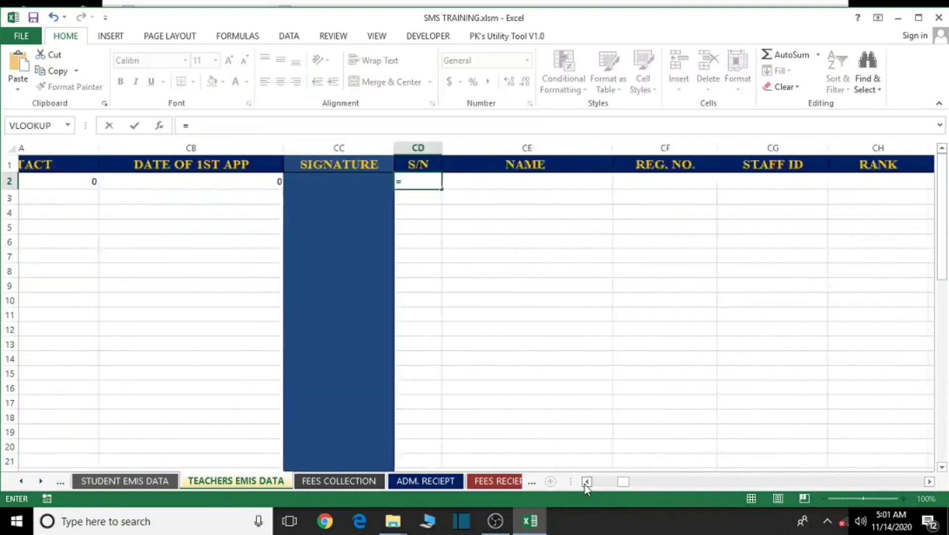
pyautogui.moveTo(587, 488); pyautogui.dragTo(572, 489)
pyautogui.click(34, 273)
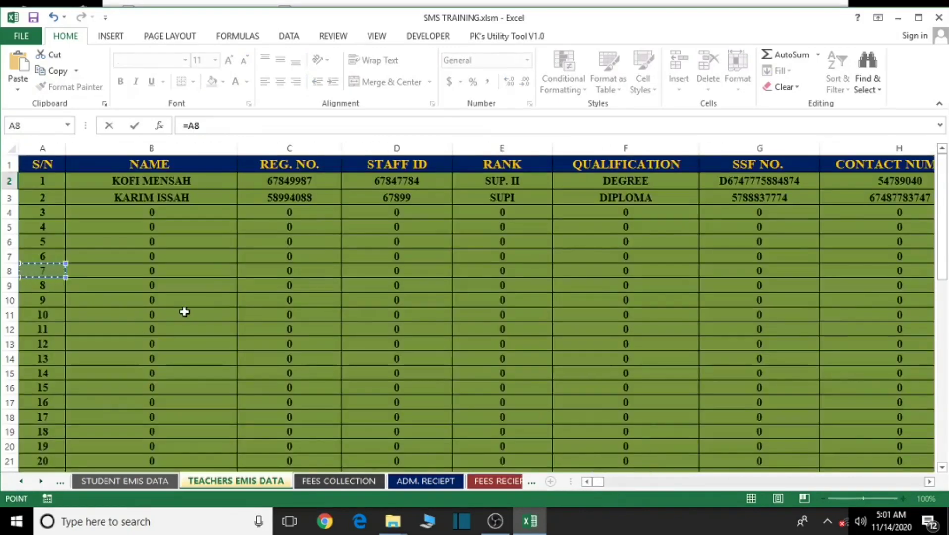
pyautogui.press('Return')
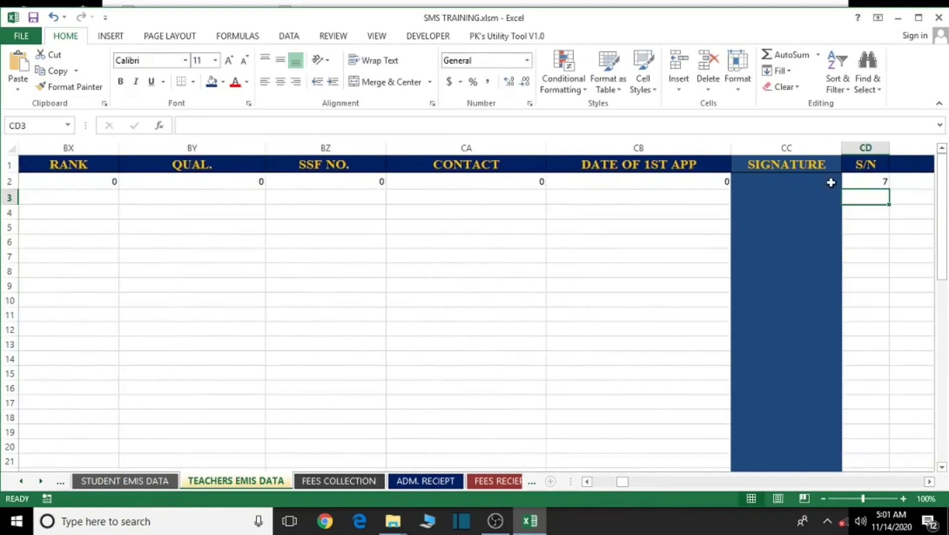
pyautogui.click(852, 181)
pyautogui.click(929, 482)
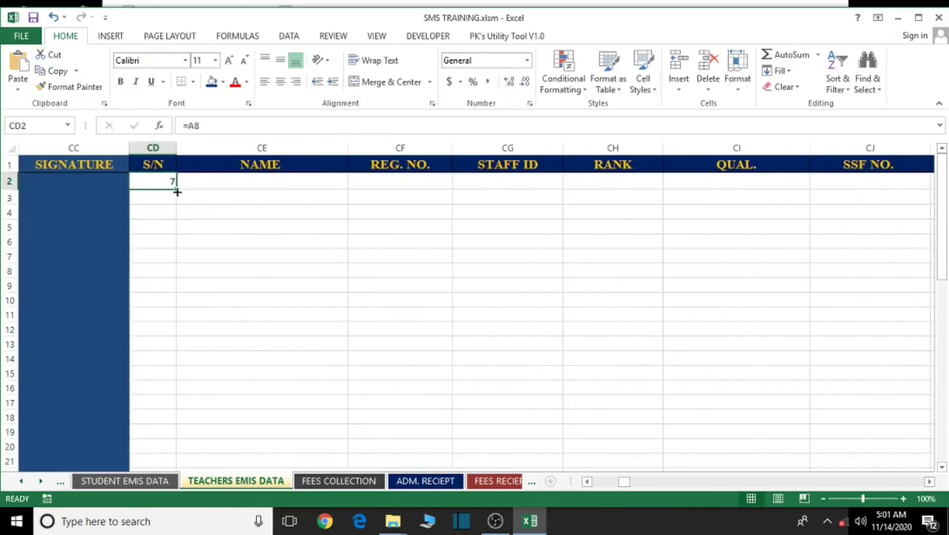
pyautogui.moveTo(175, 190); pyautogui.dragTo(729, 212)
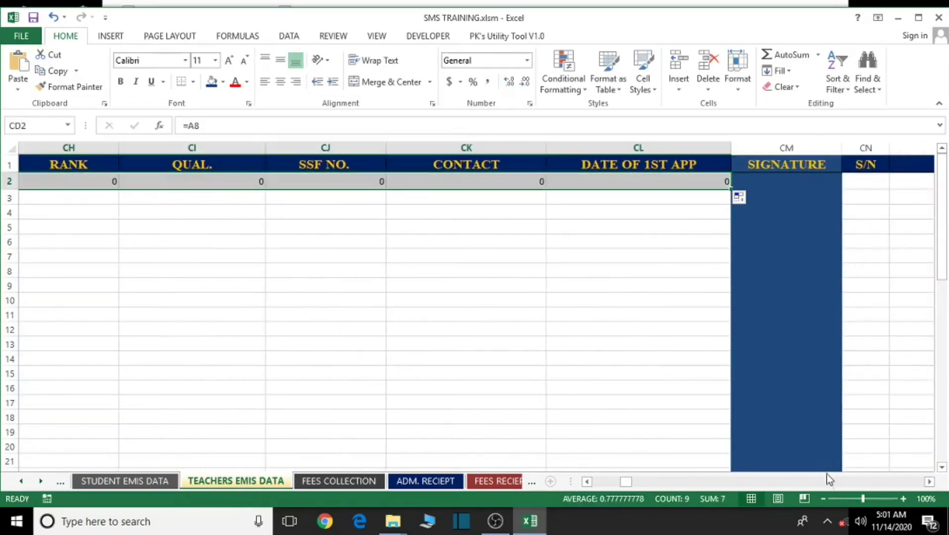
# - Link CN2 to A9 (serial 8) and fill that block's row 2 across
pyautogui.click(930, 481)
pyautogui.click(930, 481)
pyautogui.click(624, 183)
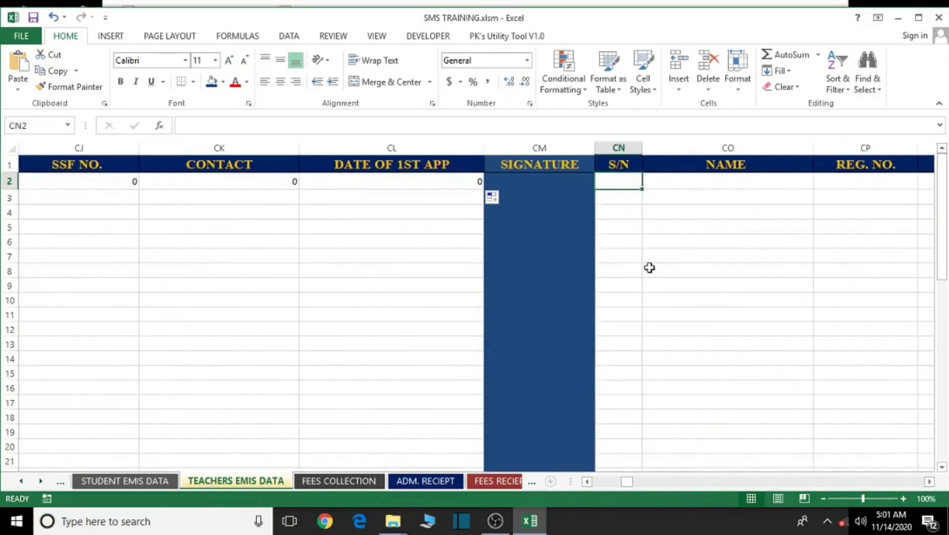
pyautogui.write('=')
pyautogui.moveTo(626, 481); pyautogui.dragTo(574, 483)
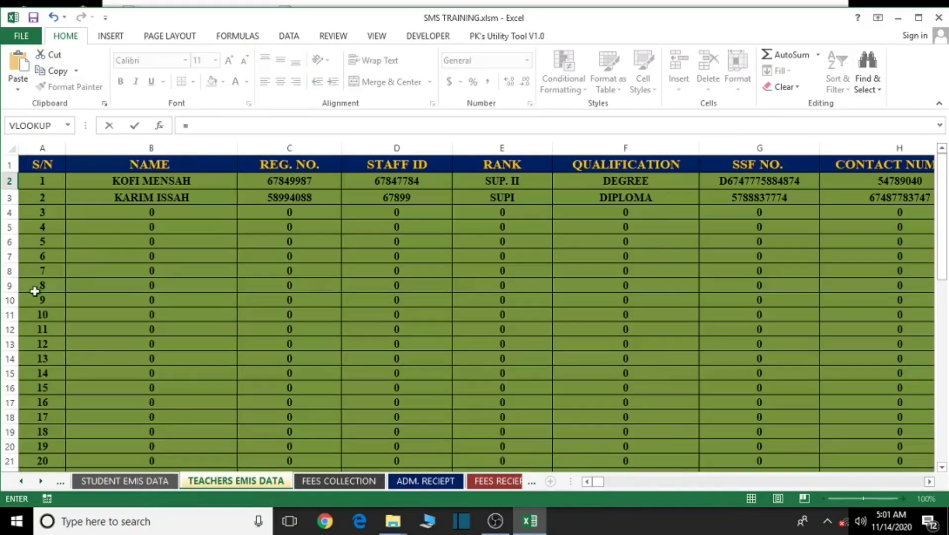
pyautogui.click(37, 289)
pyautogui.press('Return')
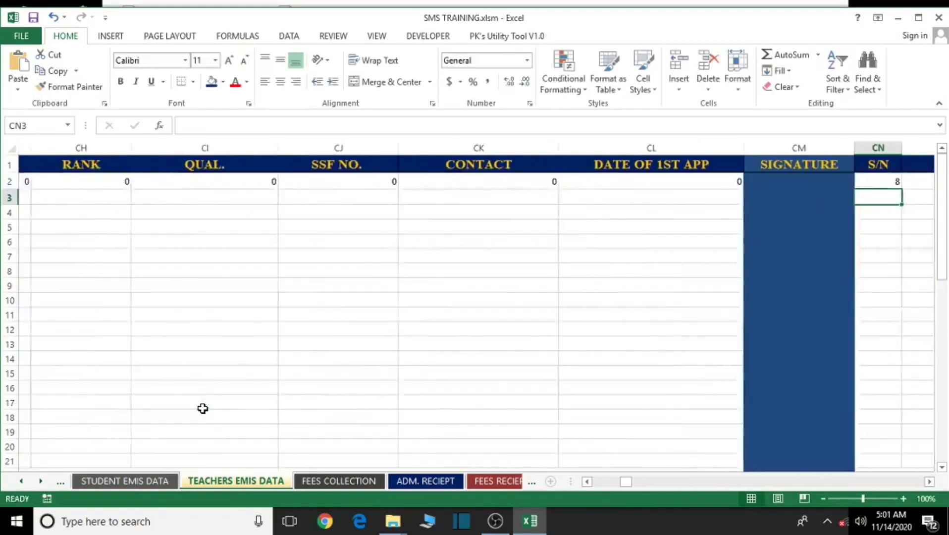
pyautogui.click(872, 183)
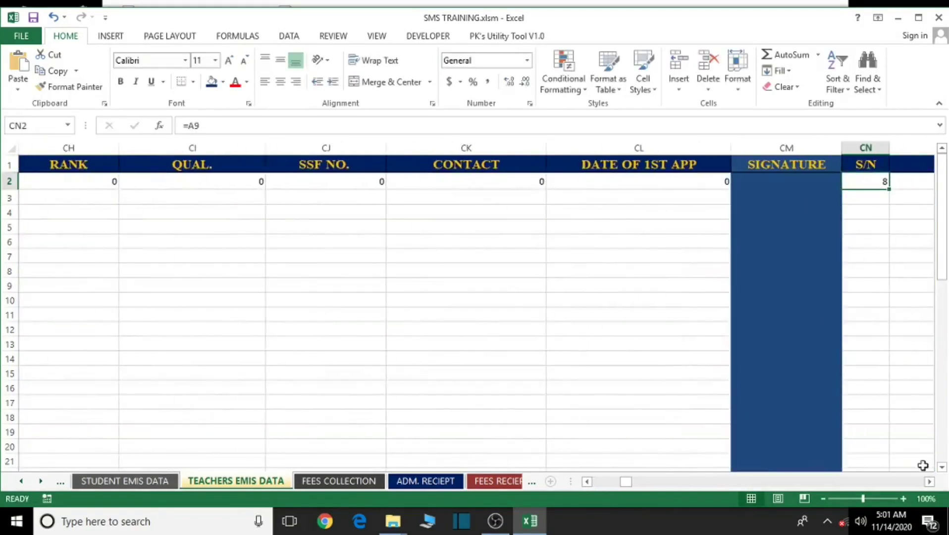
pyautogui.click(930, 481)
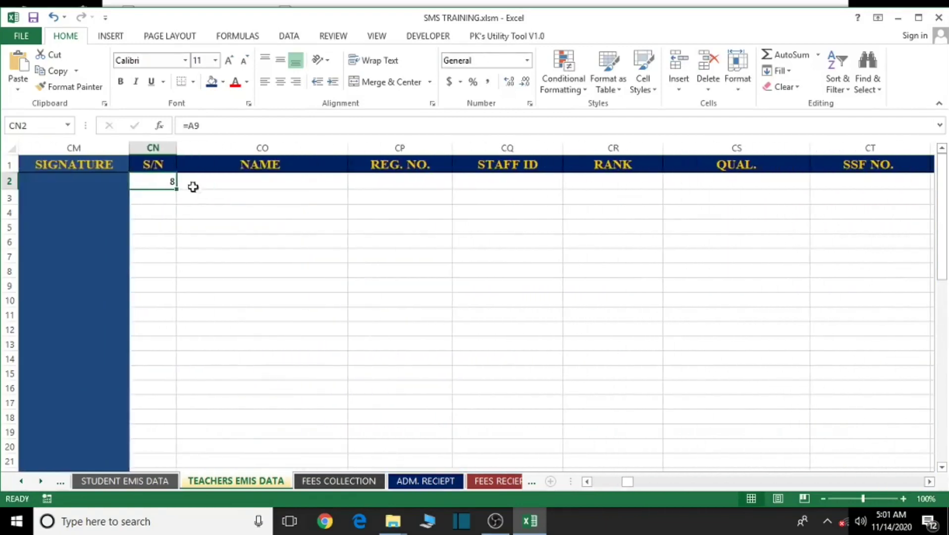
pyautogui.moveTo(175, 188); pyautogui.dragTo(751, 219)
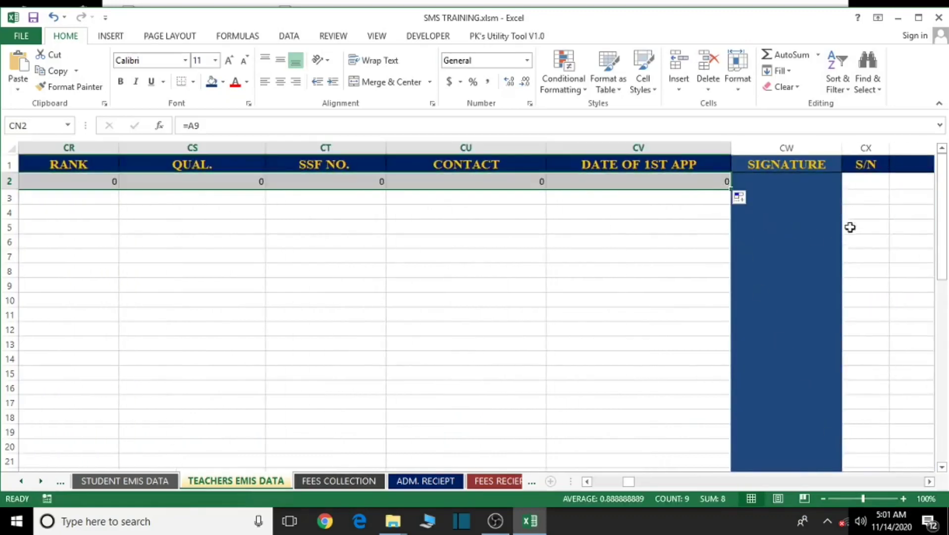
# - Link CX2 to serial number 9 with =A10 and fill that block's row 2 across
pyautogui.click(858, 187)
pyautogui.write('=')
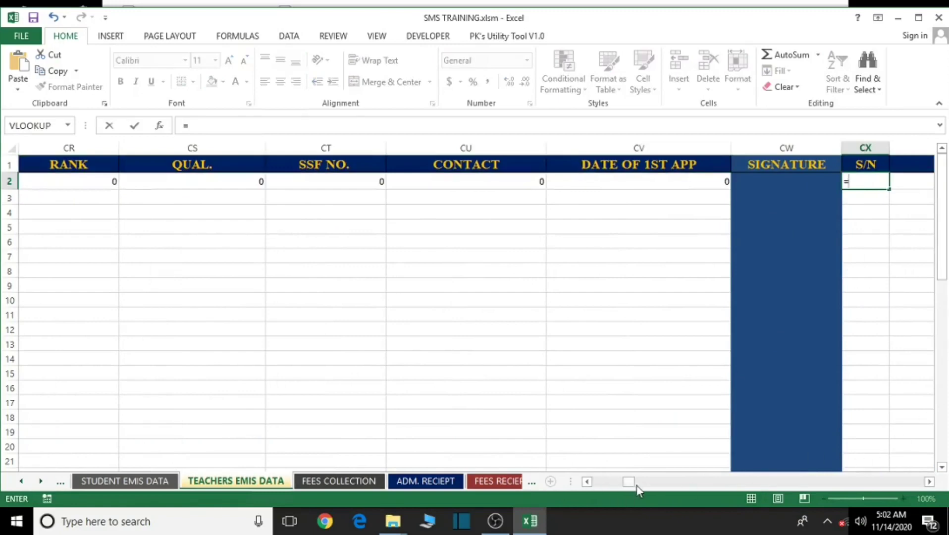
pyautogui.moveTo(587, 483); pyautogui.dragTo(582, 488)
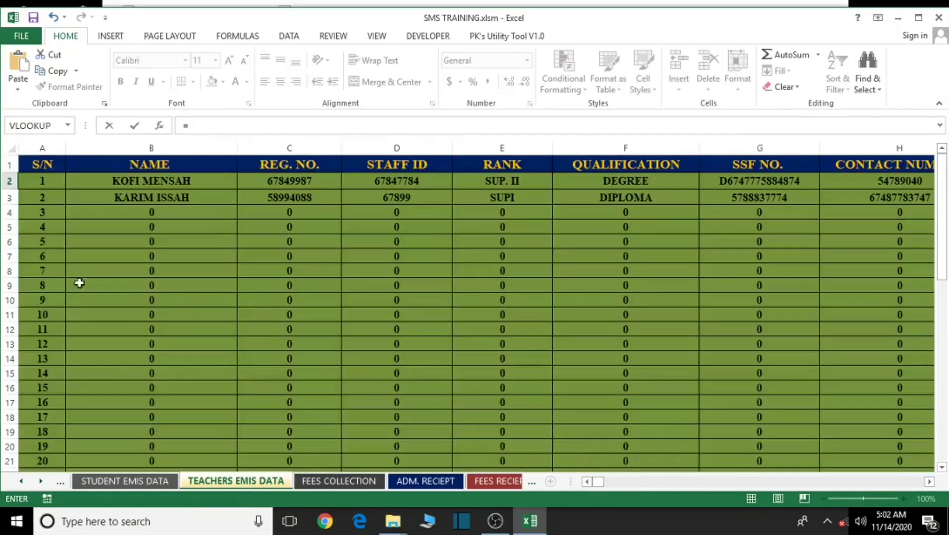
pyautogui.click(43, 299)
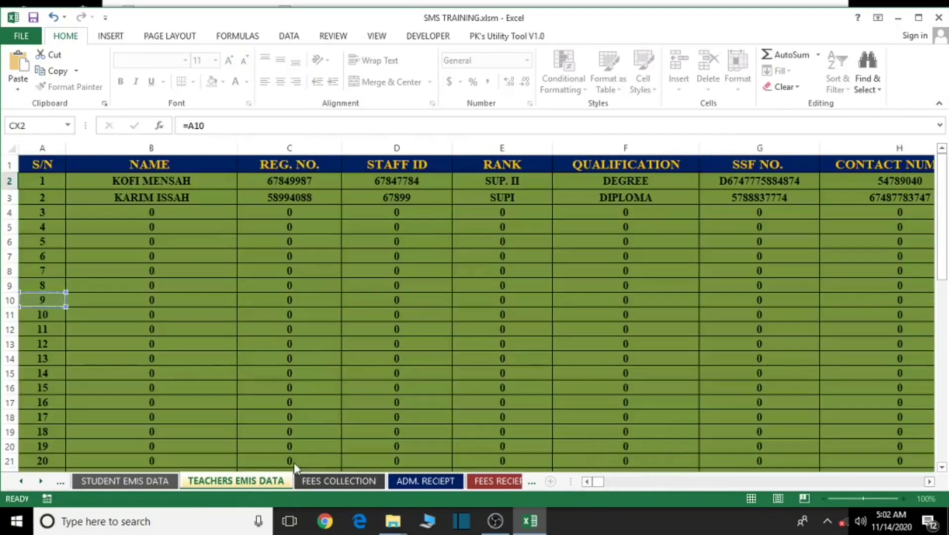
pyautogui.press('Return')
pyautogui.click(834, 183)
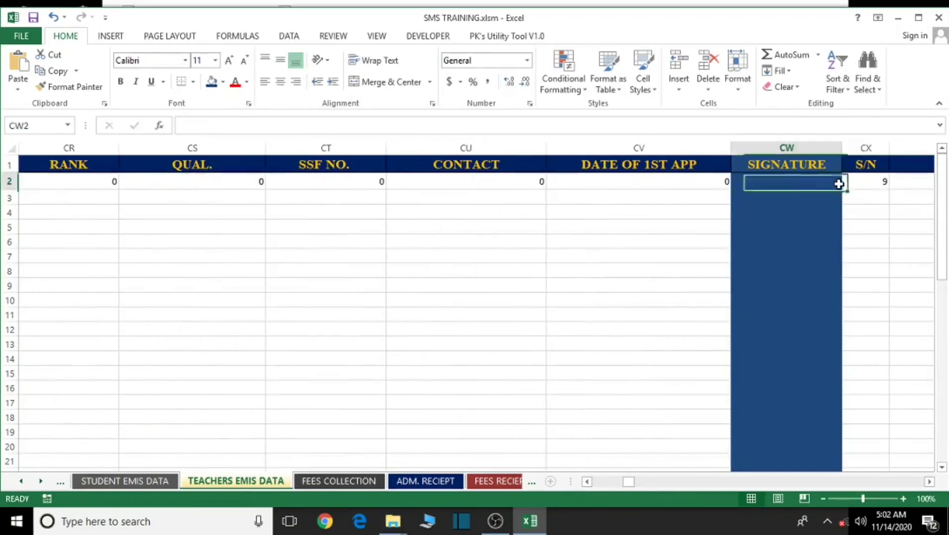
pyautogui.click(853, 180)
pyautogui.moveTo(930, 481); pyautogui.dragTo(929, 483)
pyautogui.moveTo(66, 189); pyautogui.dragTo(712, 209)
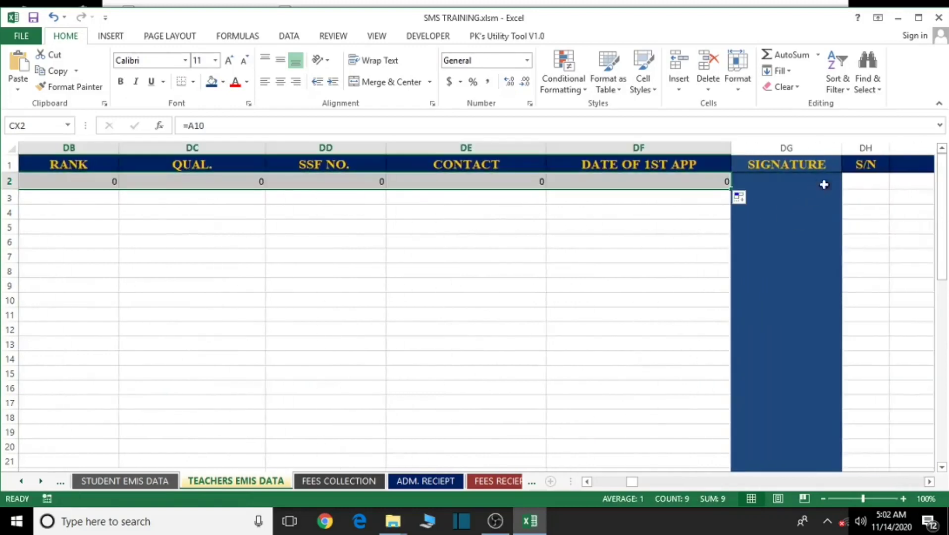
# - Link DH2 to serial number 10 with =A11, fill its row across, and save the workbook
pyautogui.click(865, 183)
pyautogui.write('=')
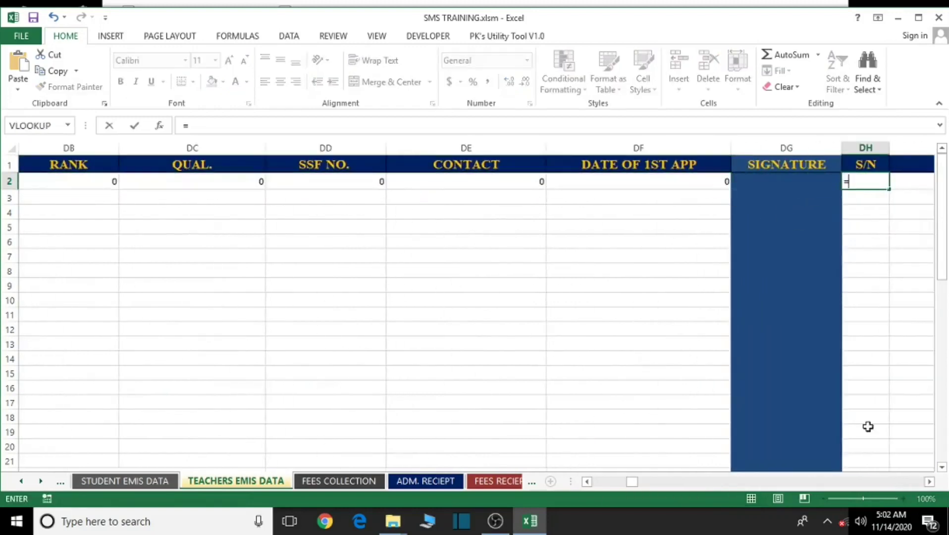
pyautogui.write('1')
pyautogui.click(587, 482)
pyautogui.moveTo(630, 483); pyautogui.dragTo(600, 482)
pyautogui.click(41, 316)
pyautogui.press('Return')
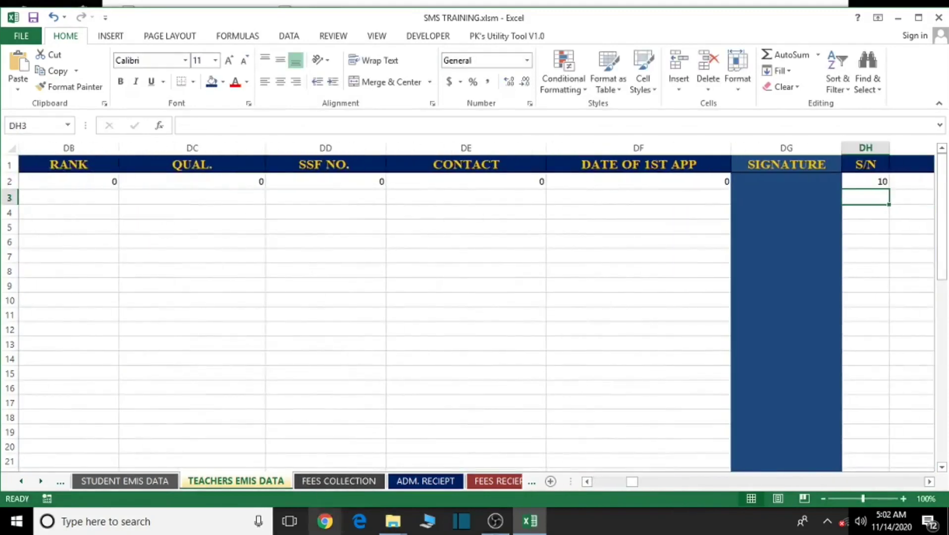
pyautogui.click(929, 481)
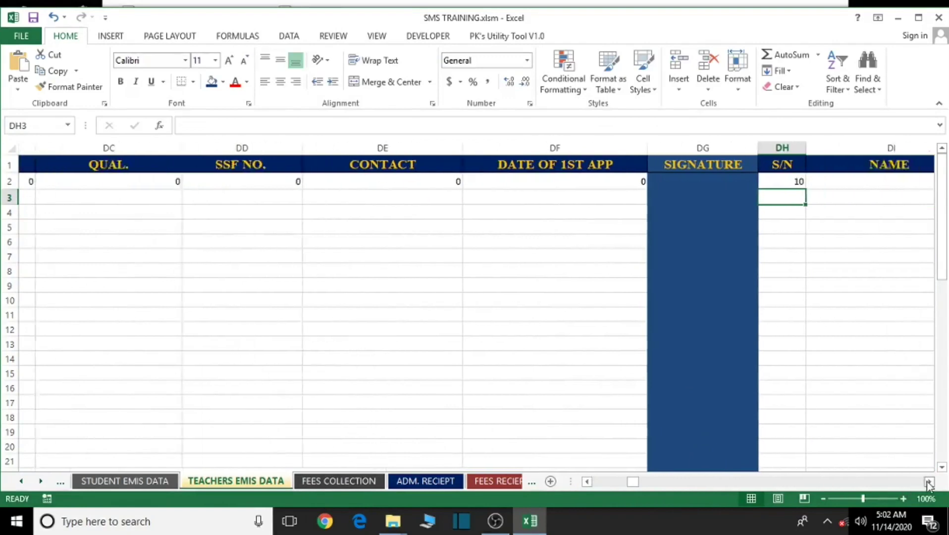
pyautogui.click(343, 180)
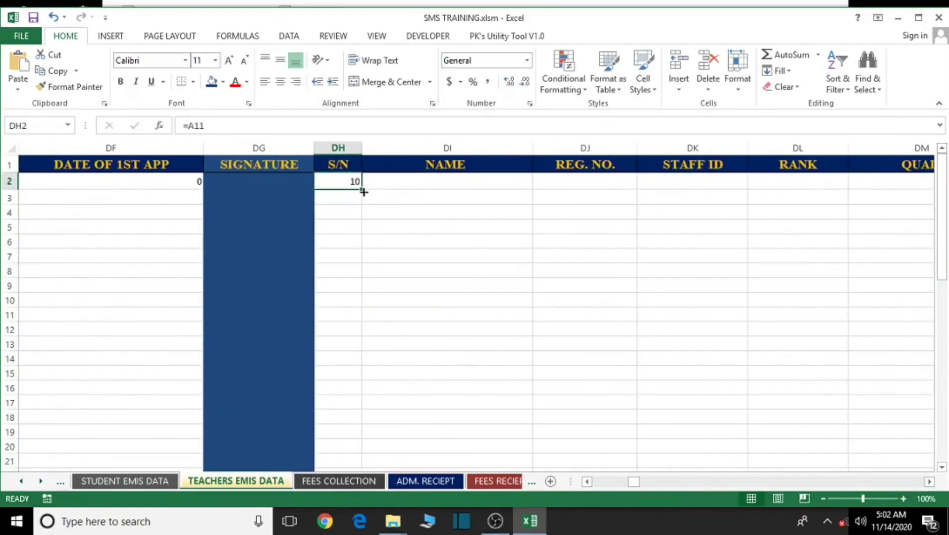
pyautogui.moveTo(360, 189); pyautogui.dragTo(523, 206)
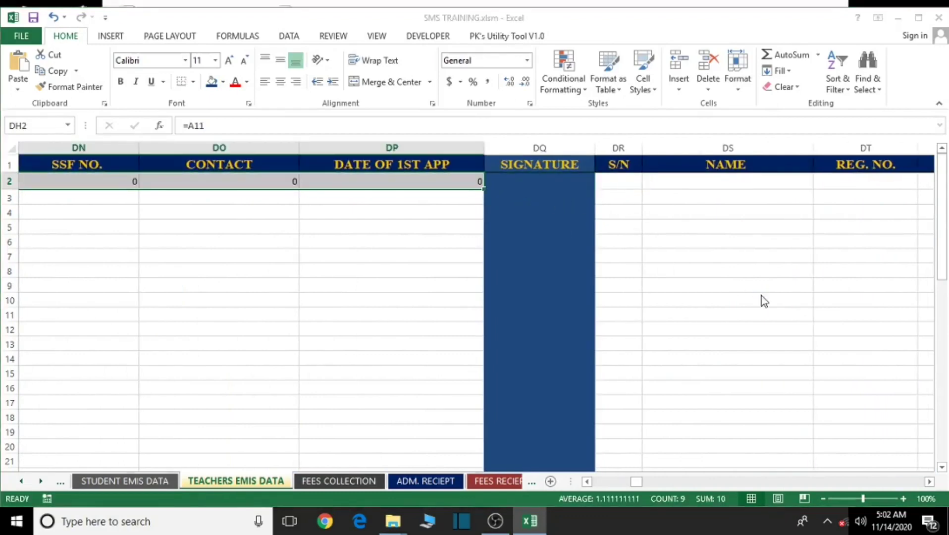
pyautogui.hotkey('ctrl', 's')
pyautogui.click(461, 300)
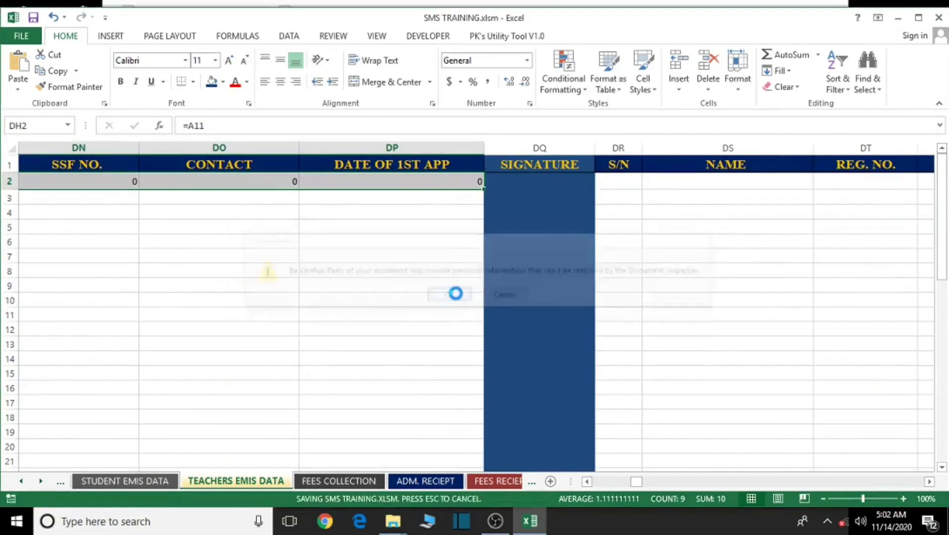